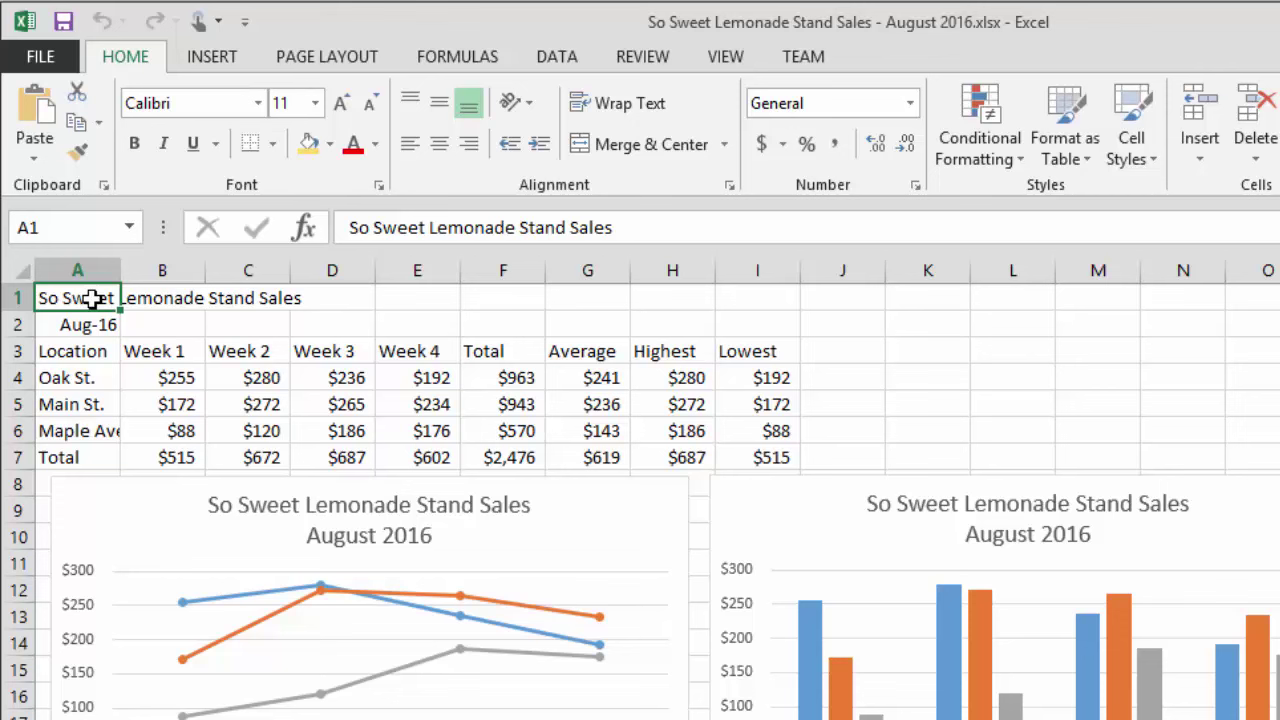
Step: Merge and center the title "So Sweet Lemonade Stand Sales" across cells A1:I1
drag(100, 297, 745, 295)
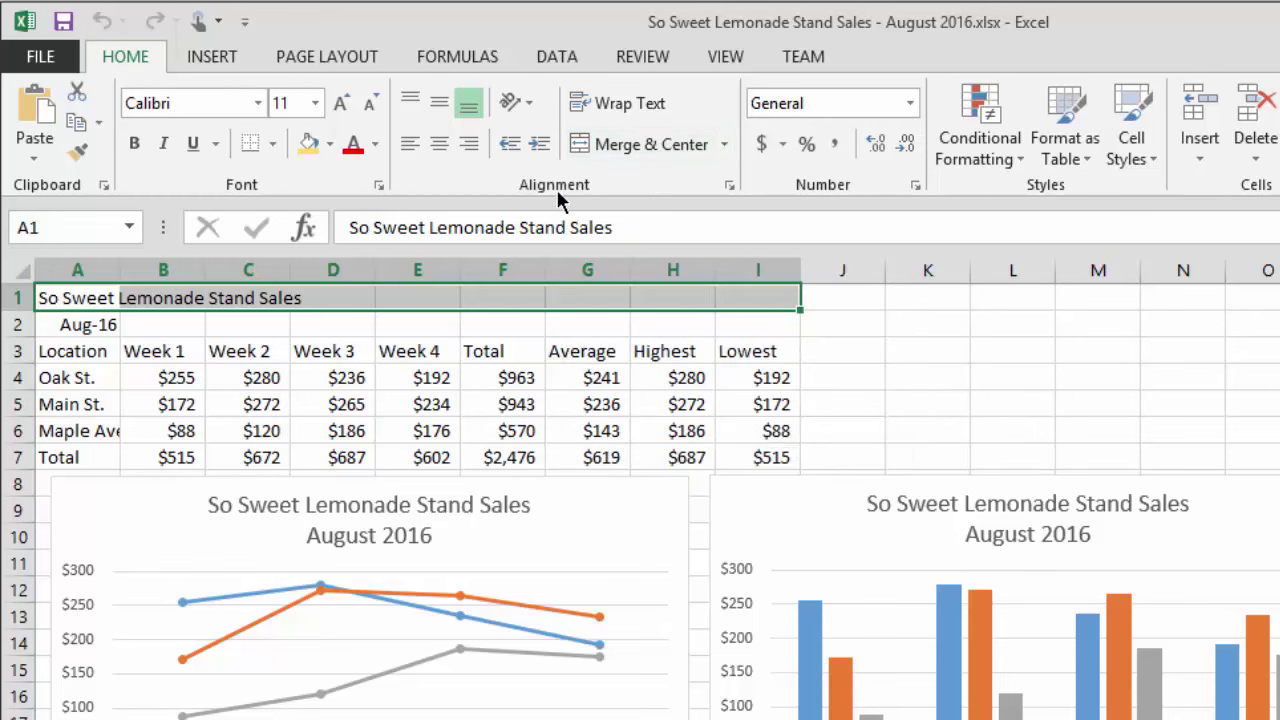
click(724, 146)
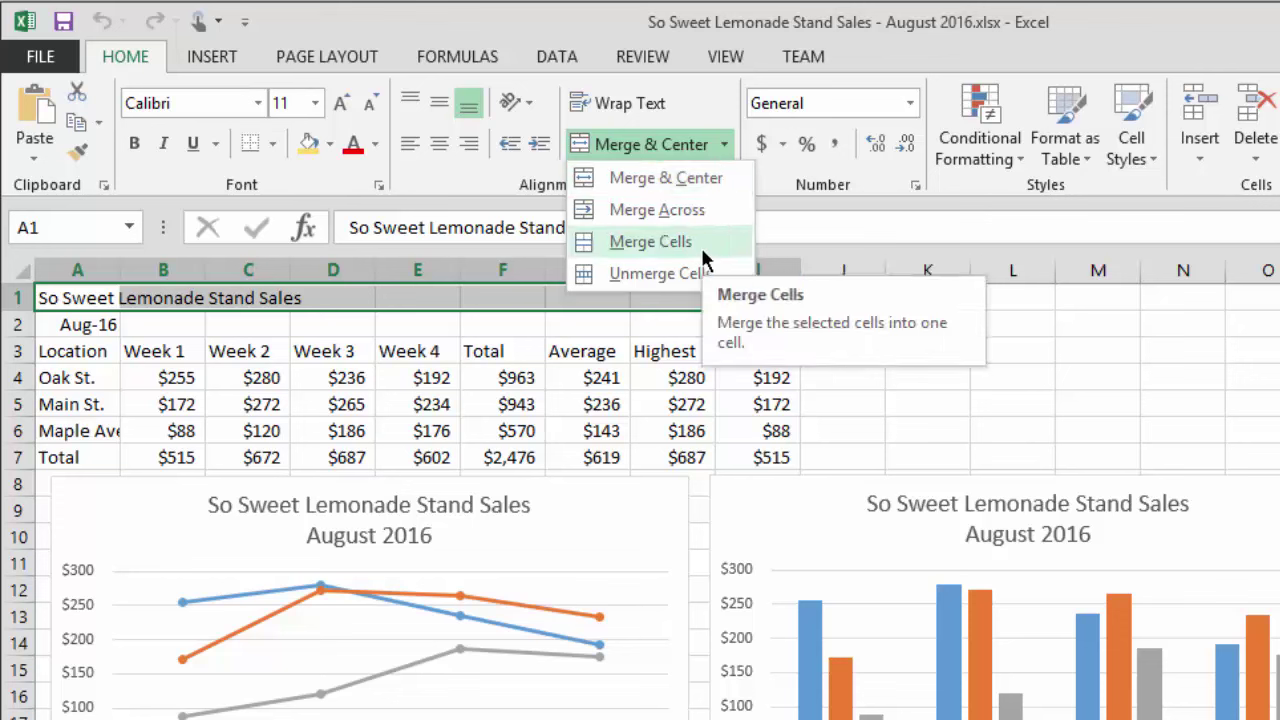
click(668, 141)
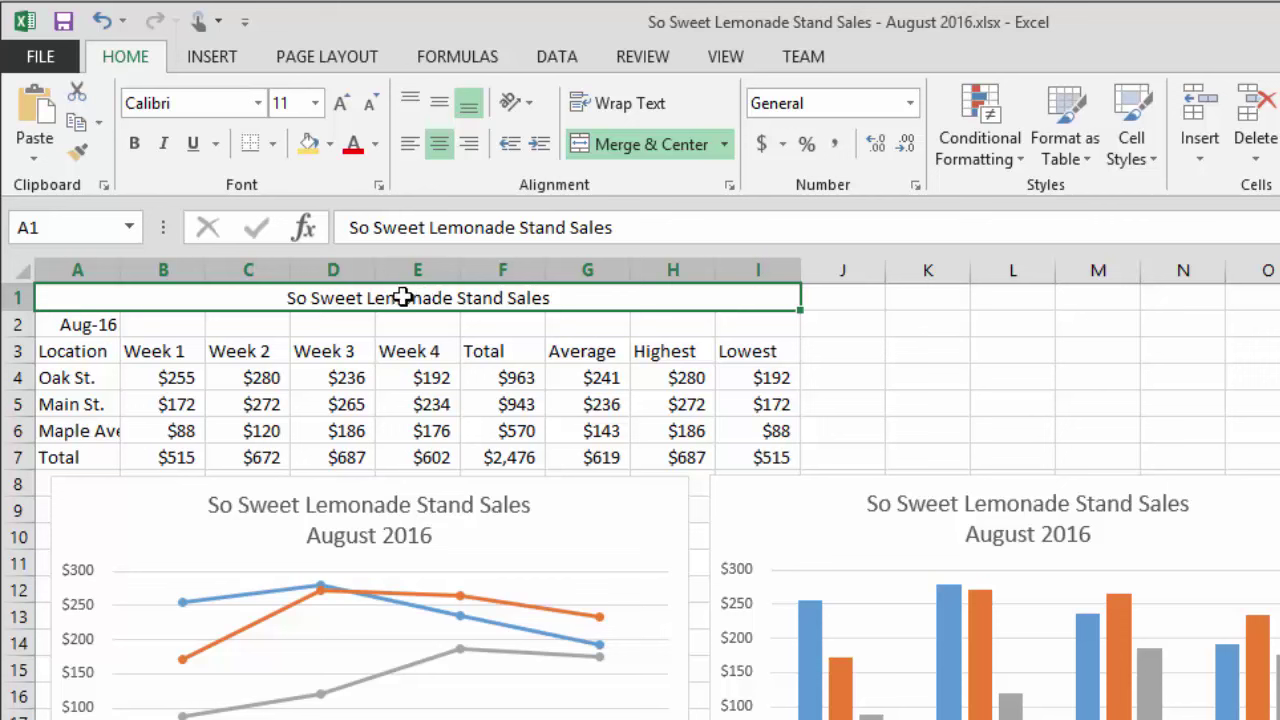
click(168, 333)
click(232, 330)
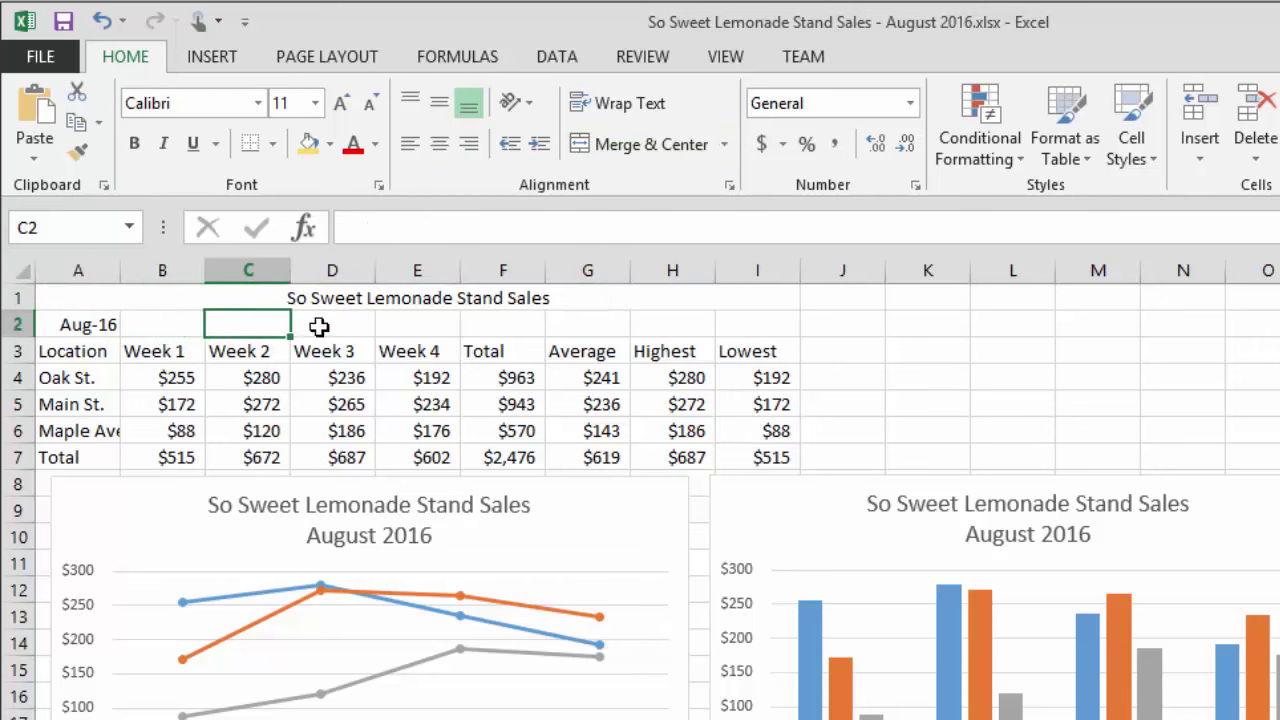
click(330, 325)
click(398, 322)
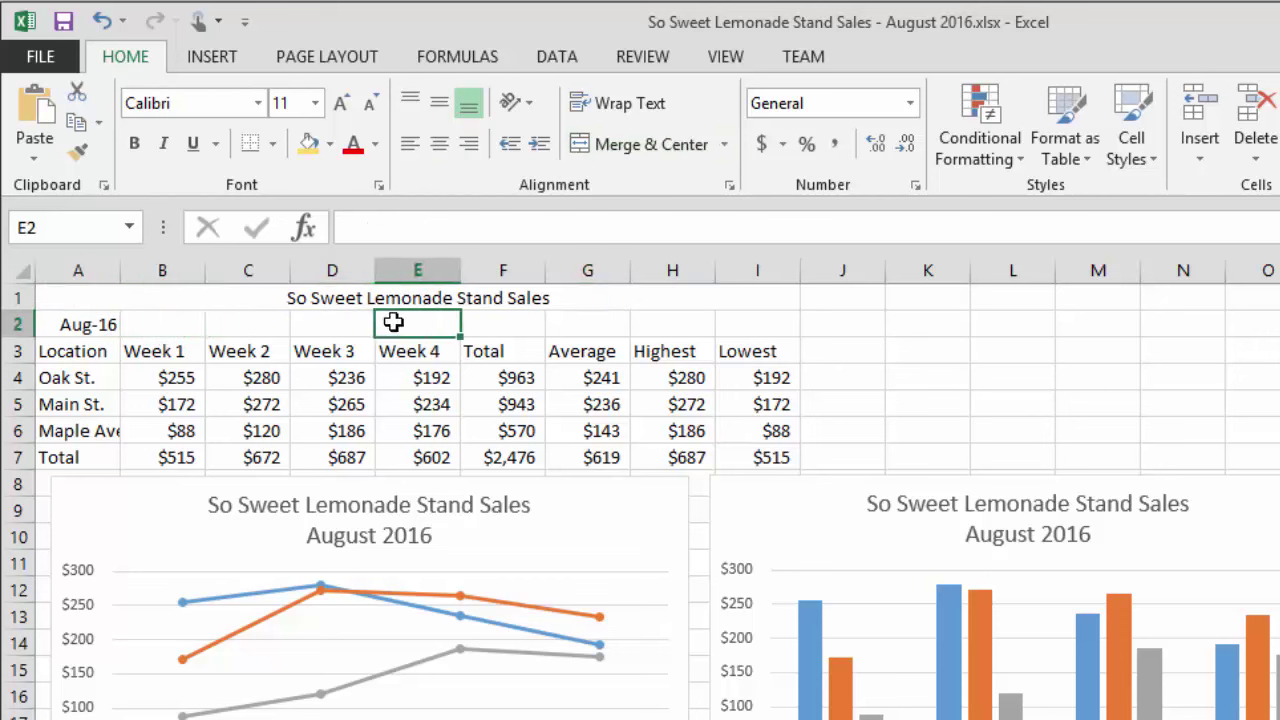
Step: Unmerge the title cells A1:I1 and merge and center them again
click(93, 308)
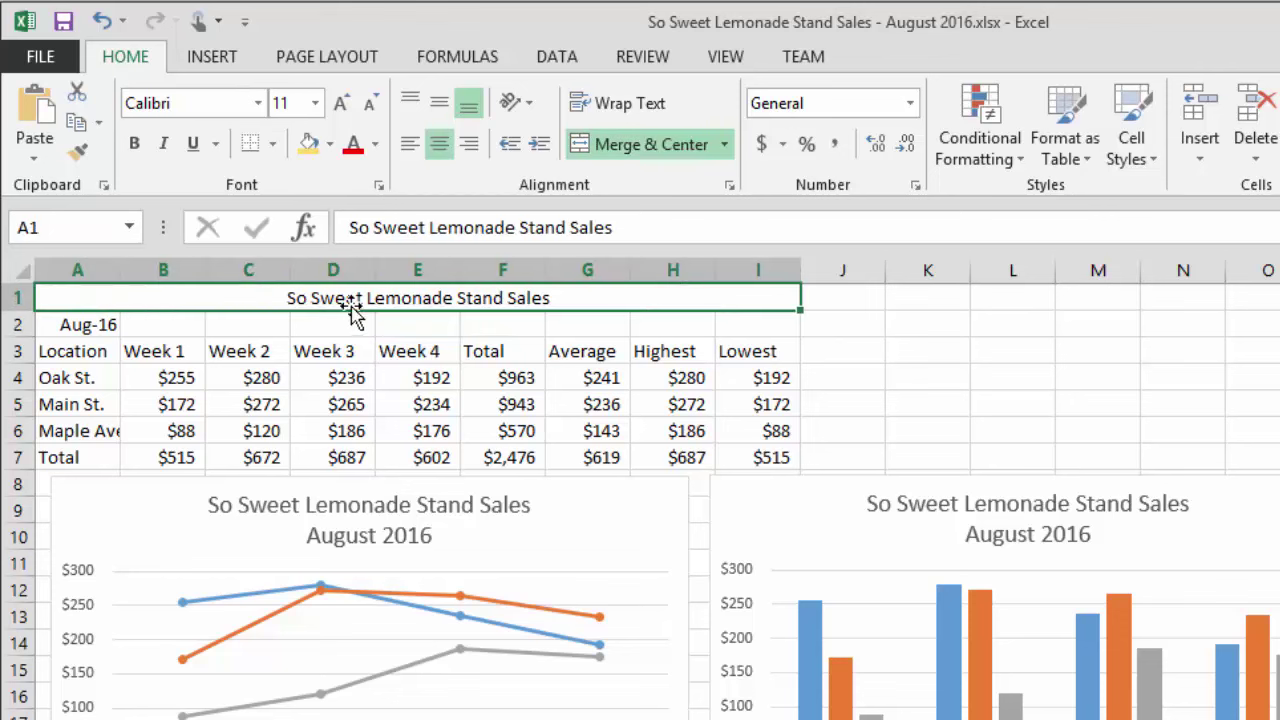
click(725, 145)
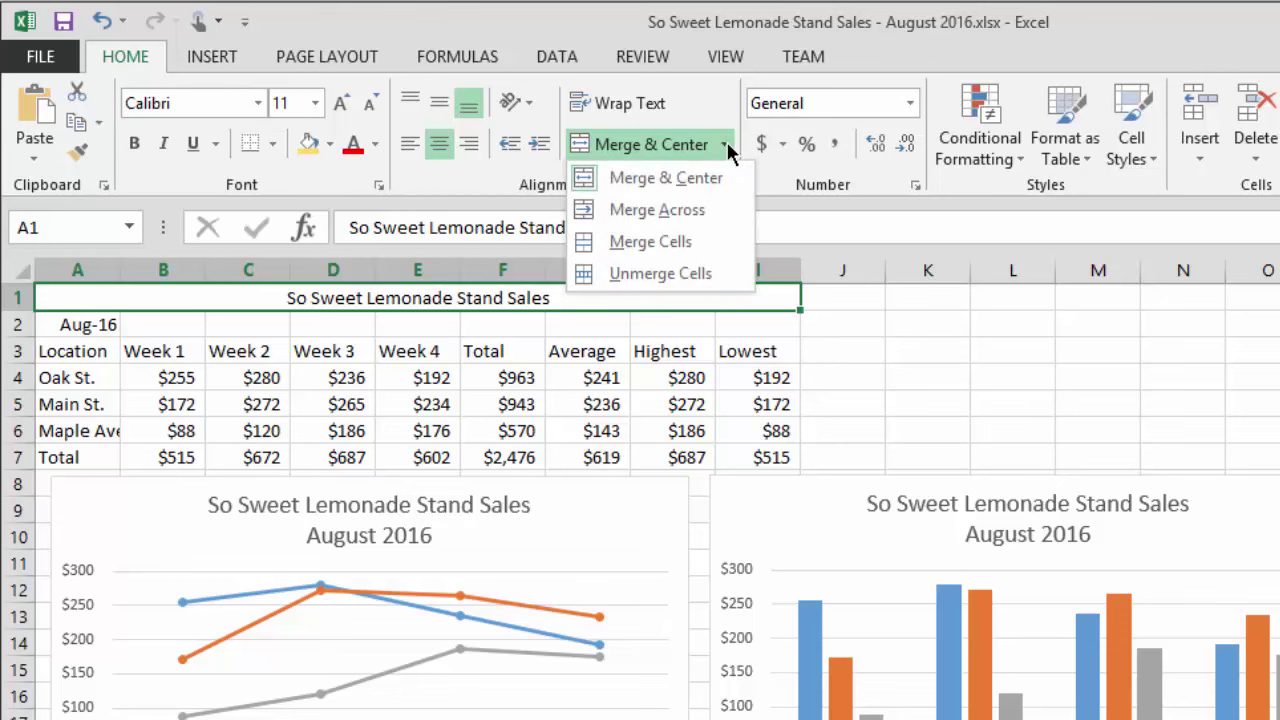
click(676, 275)
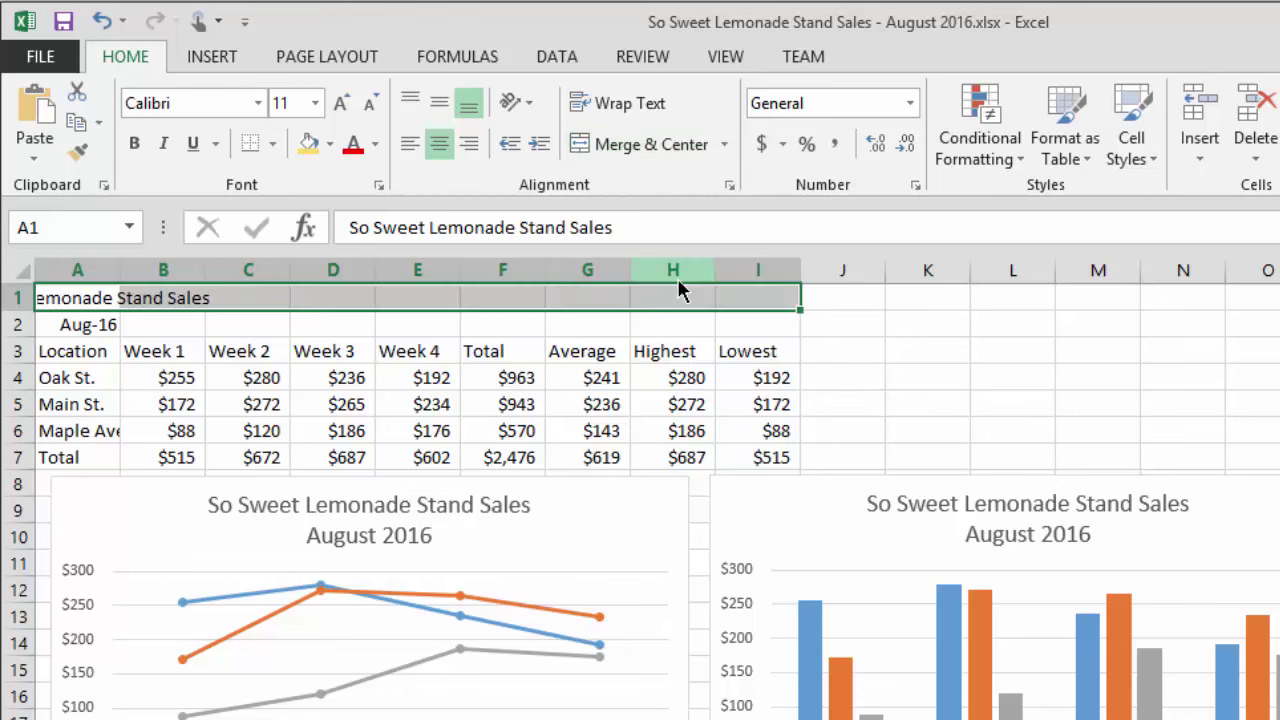
click(724, 144)
click(707, 178)
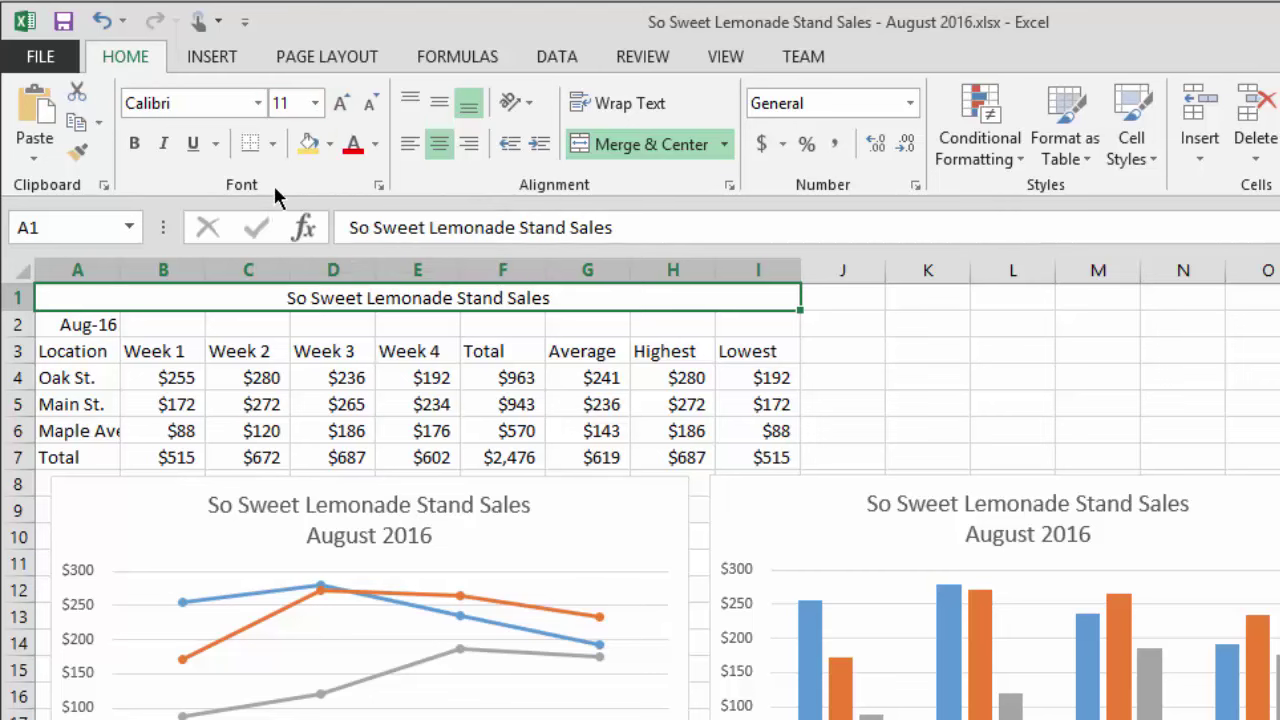
Step: Increase the font size of the merged title in row 1 to 18
click(312, 108)
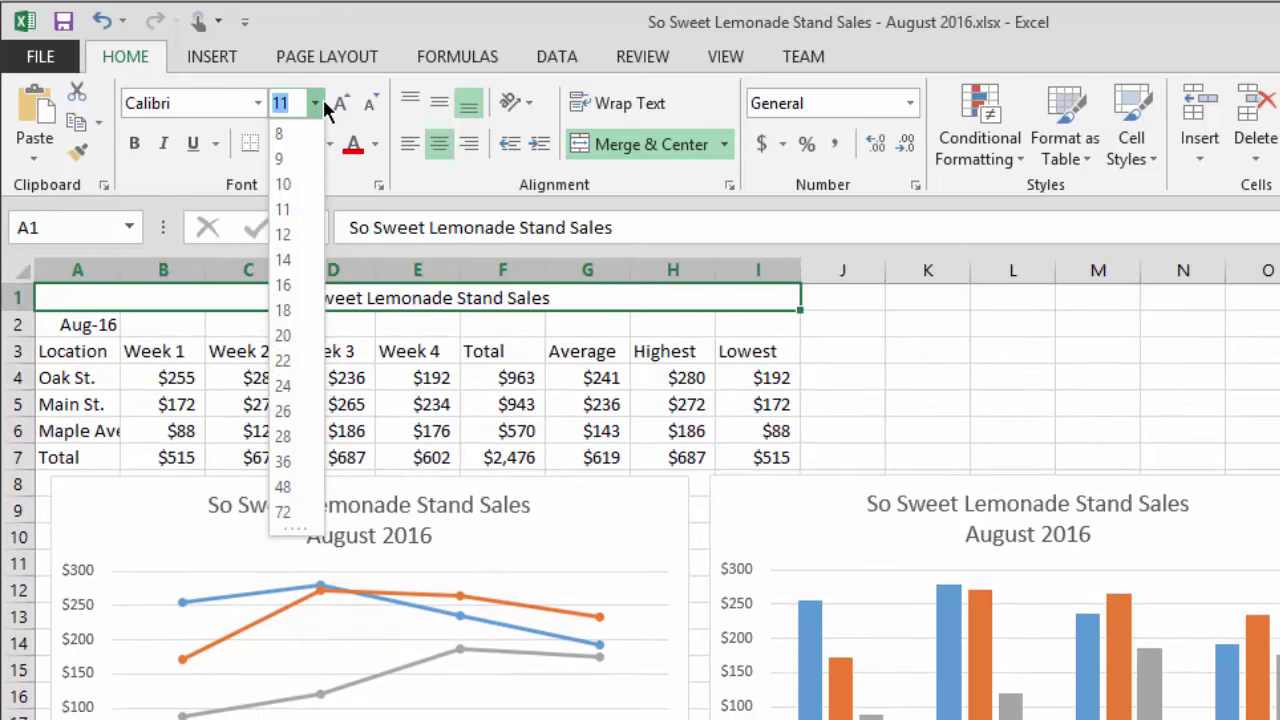
click(323, 99)
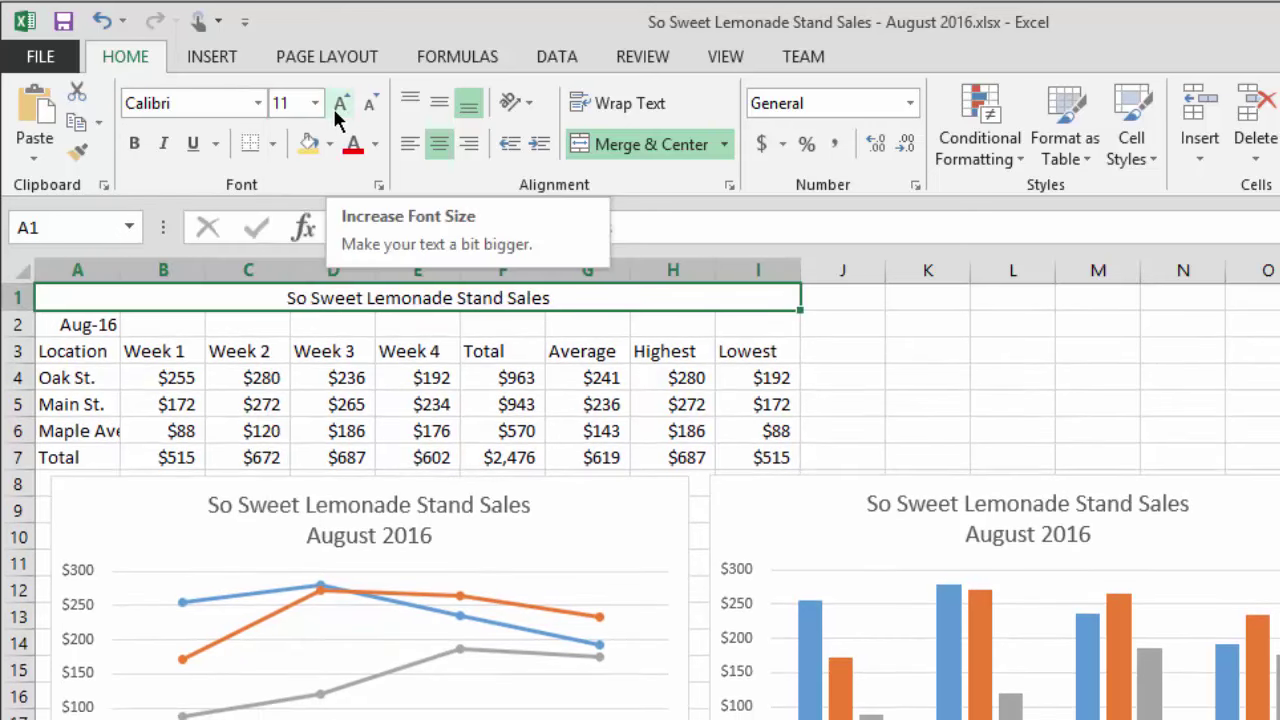
click(338, 106)
click(338, 106)
click(337, 108)
click(337, 108)
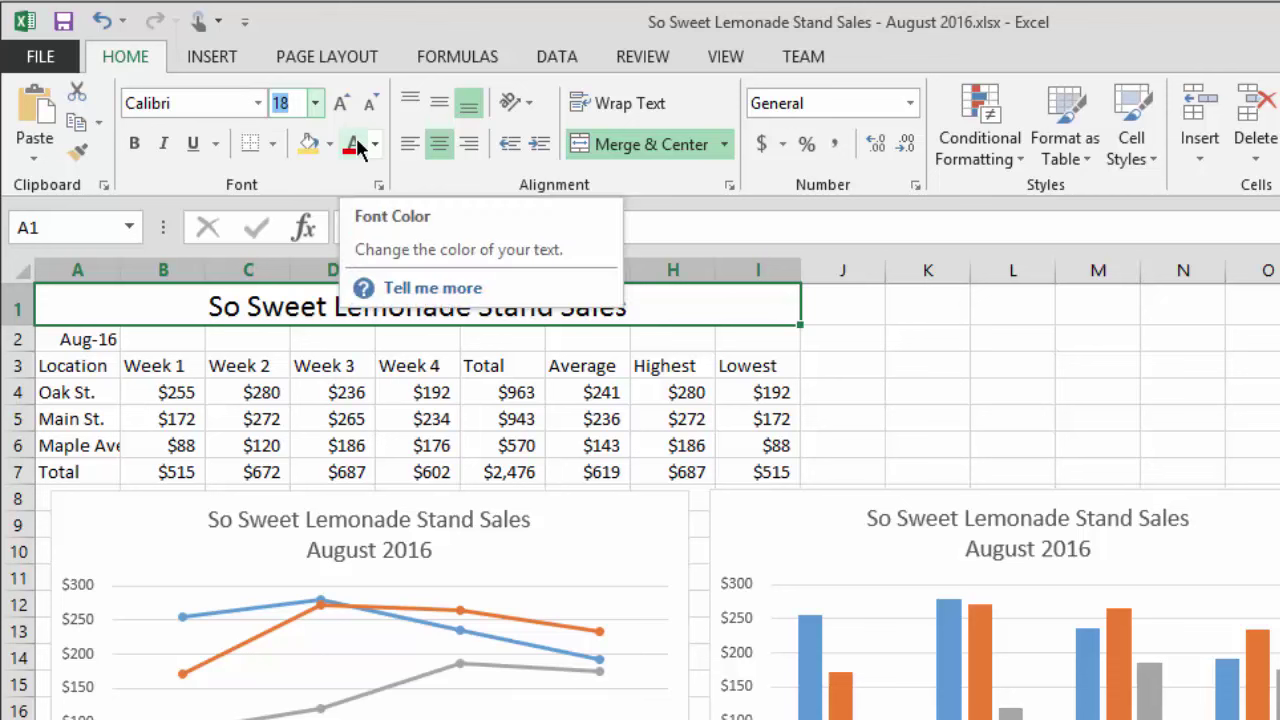
Step: Try a custom font size of 17.5 on the title and raise it back to 18
text(17.5)
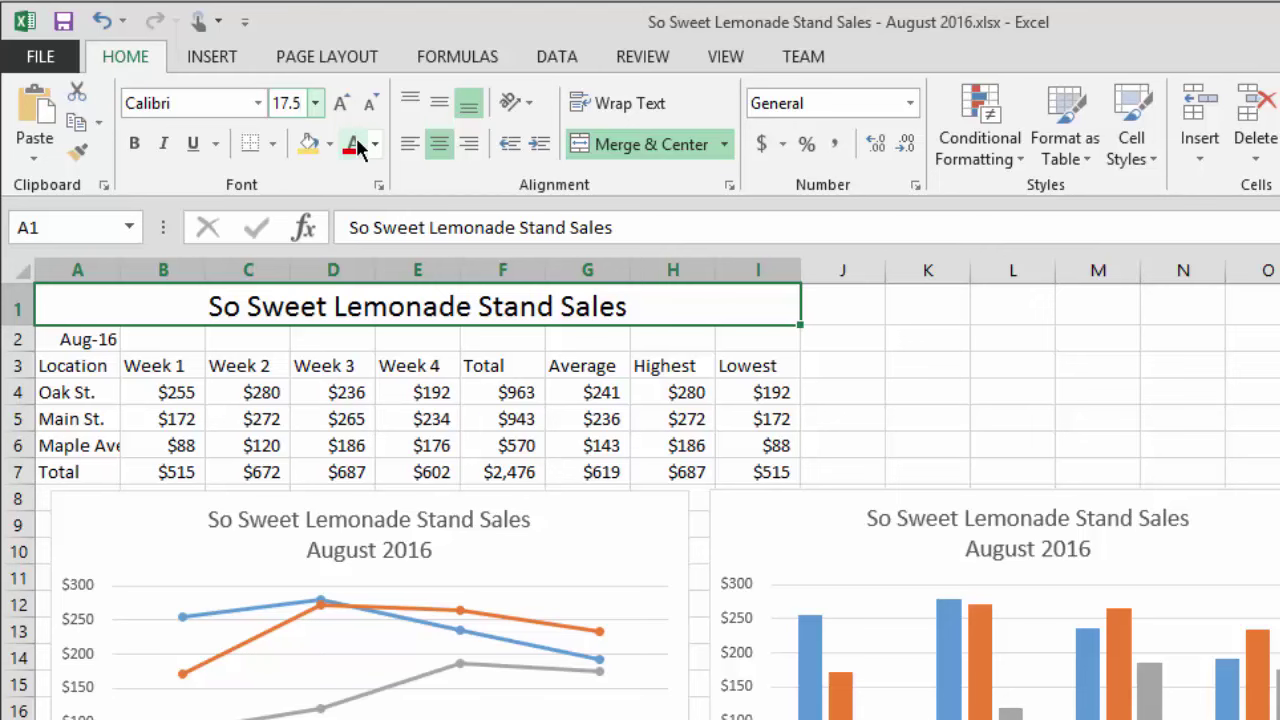
key(Return)
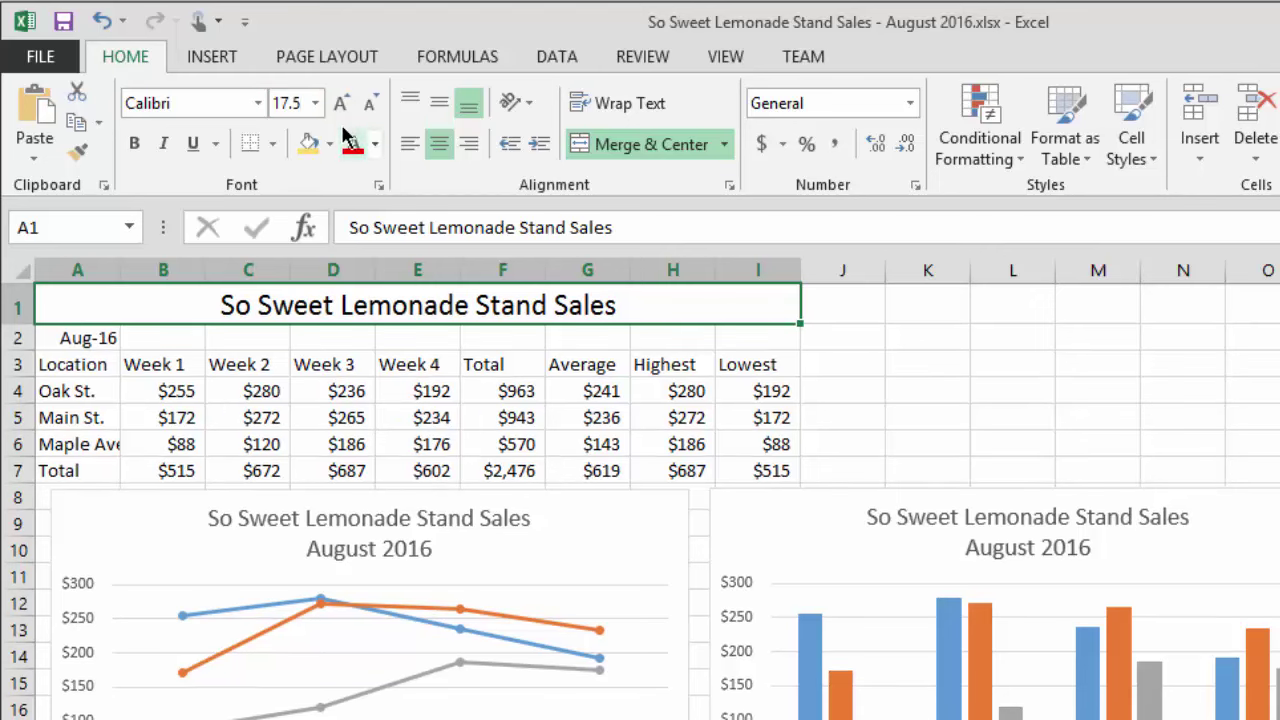
click(345, 112)
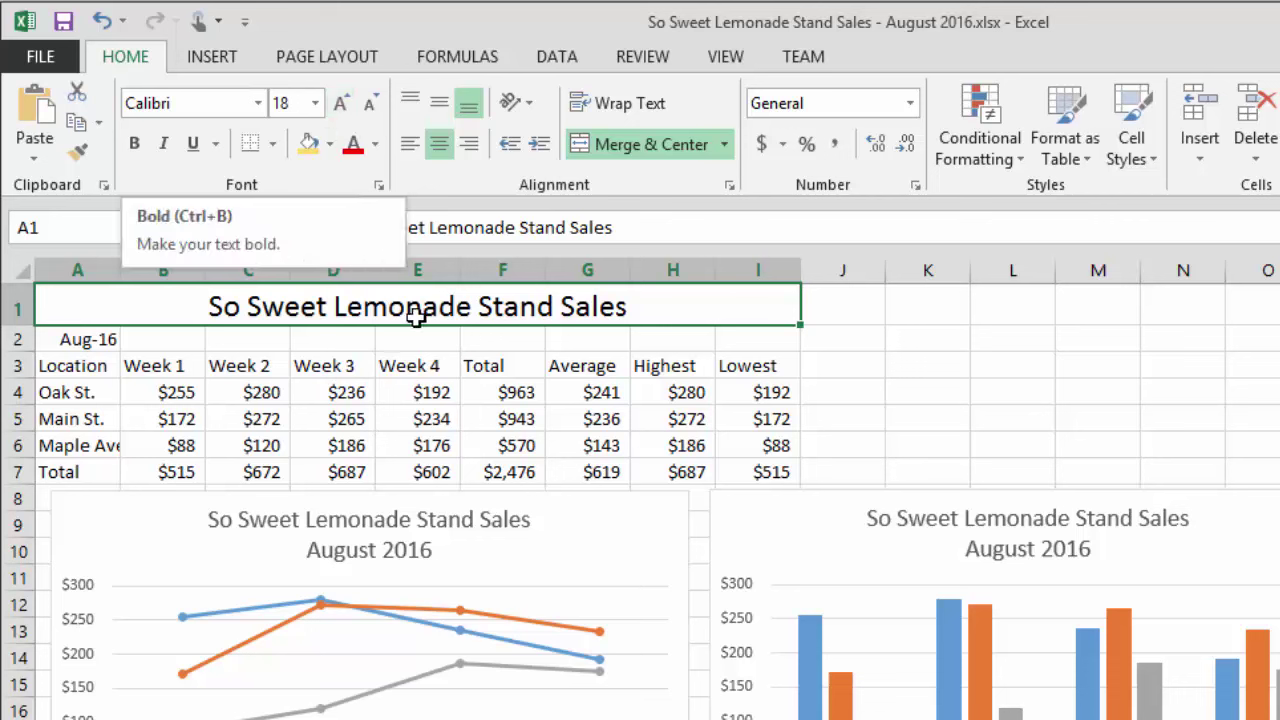
Step: Make the worksheet title in row 1 bold
click(135, 146)
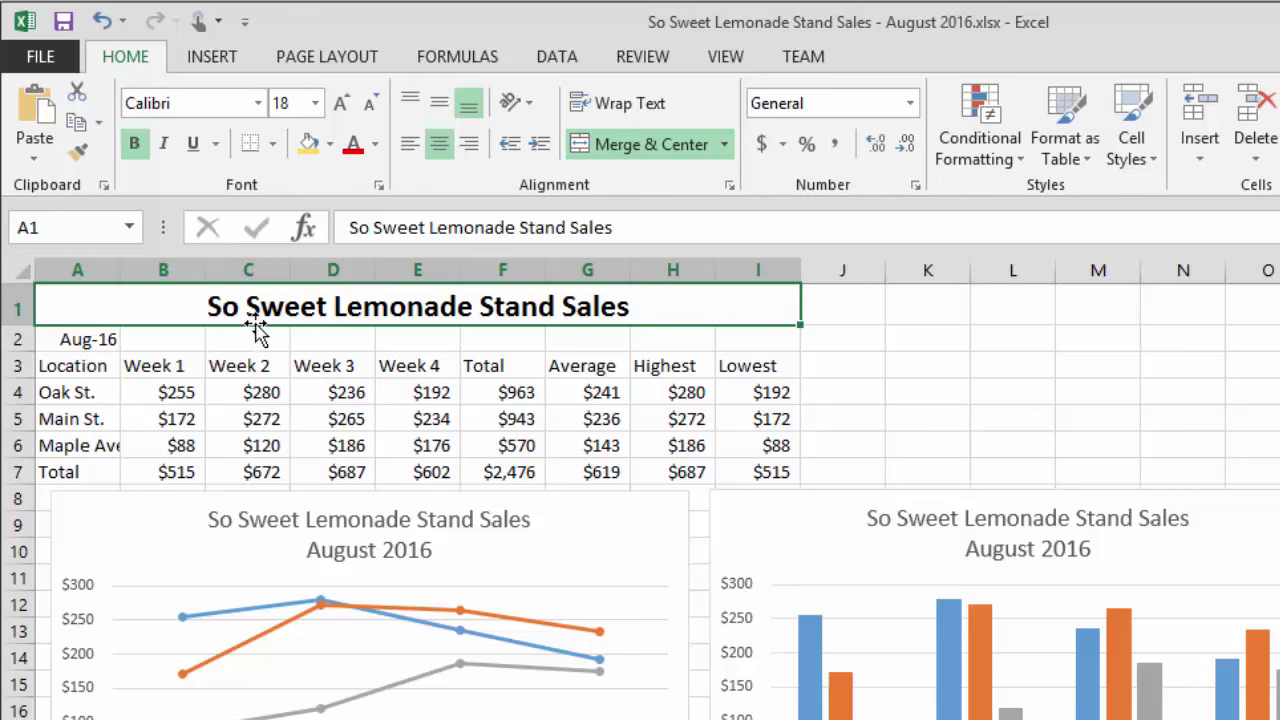
Step: Open the full number format settings for the date in cell A2 and show the Date category
click(93, 342)
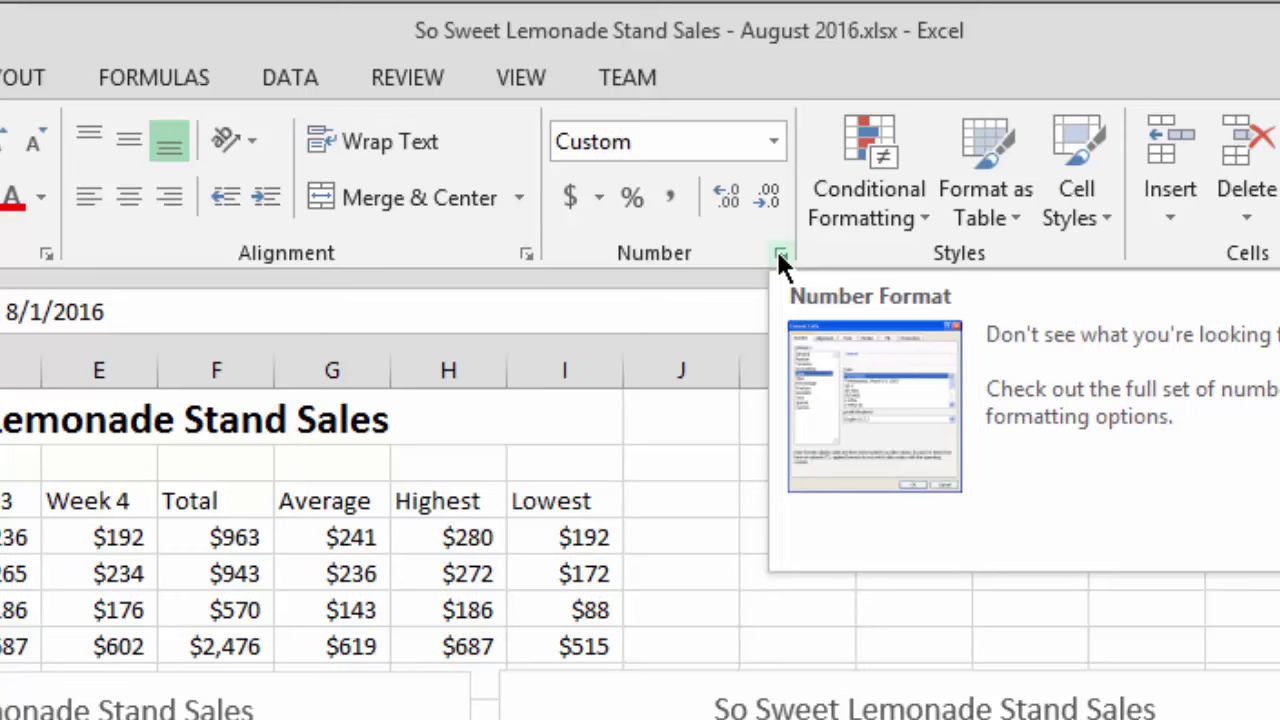
click(779, 255)
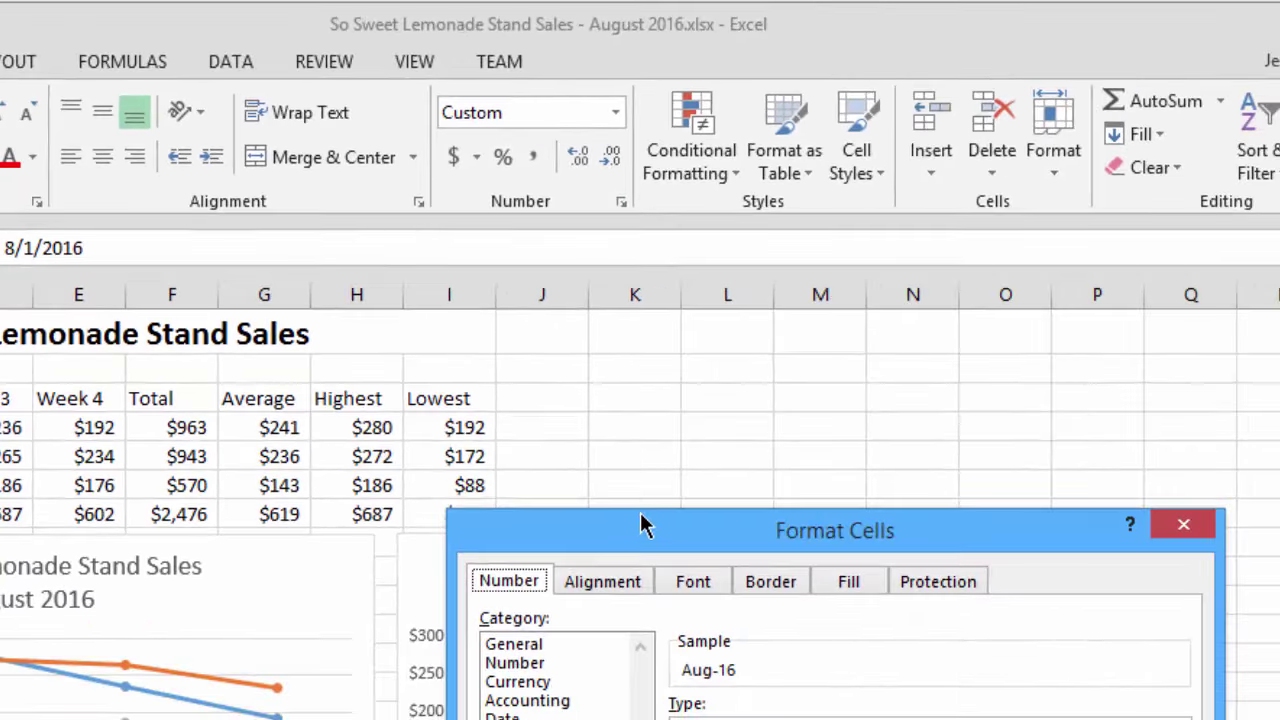
drag(643, 525, 183, 172)
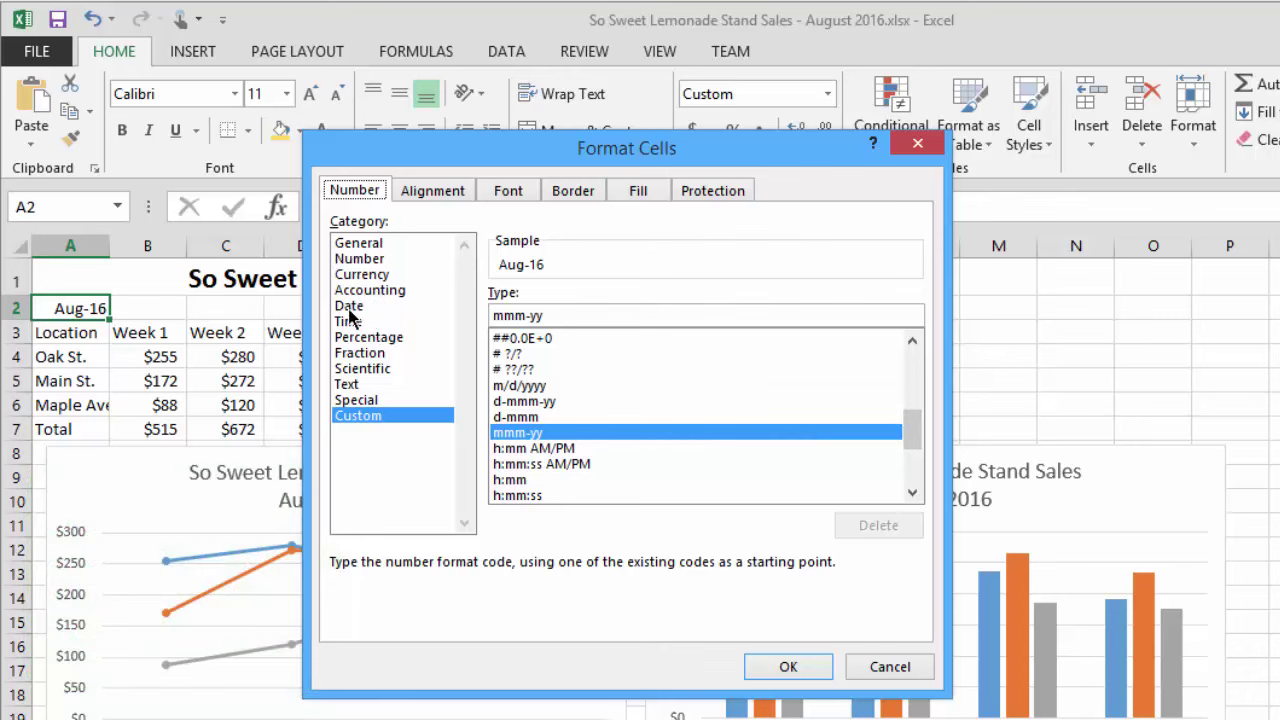
click(352, 306)
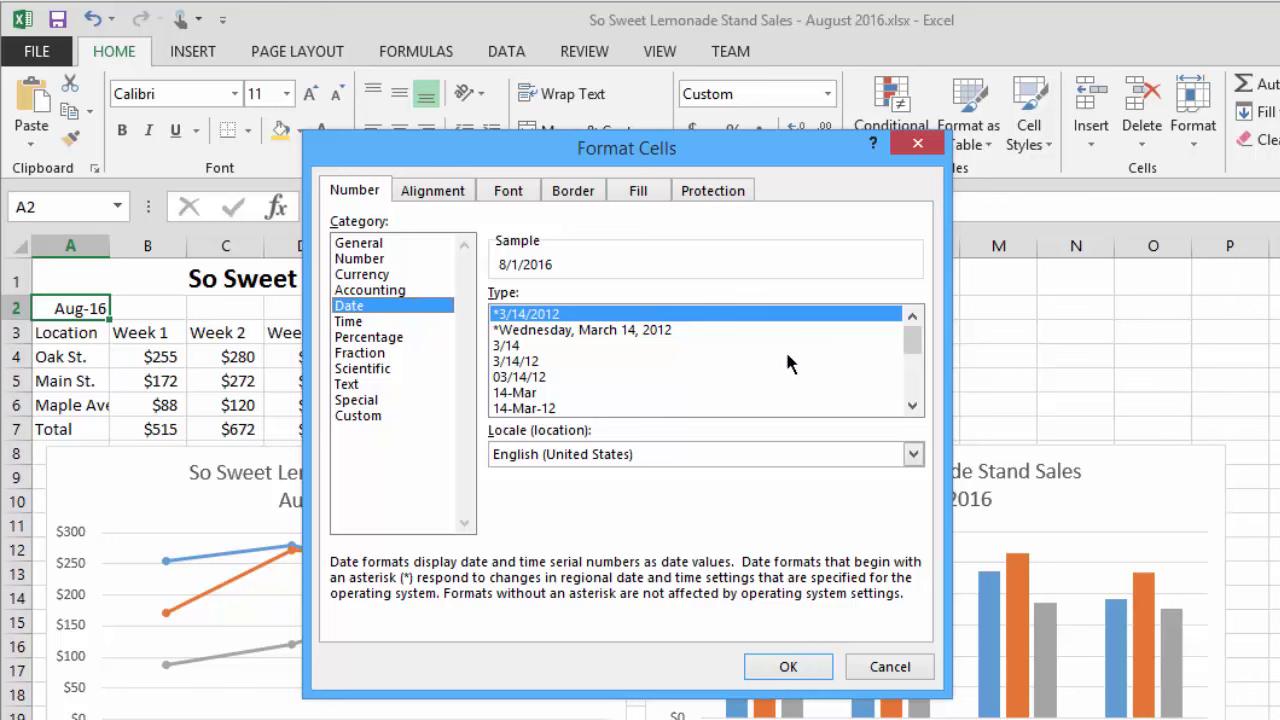
Step: Browse the available date types and choose the long date type "*Wednesday, March 14, 2012"
click(912, 405)
click(912, 405)
click(912, 405)
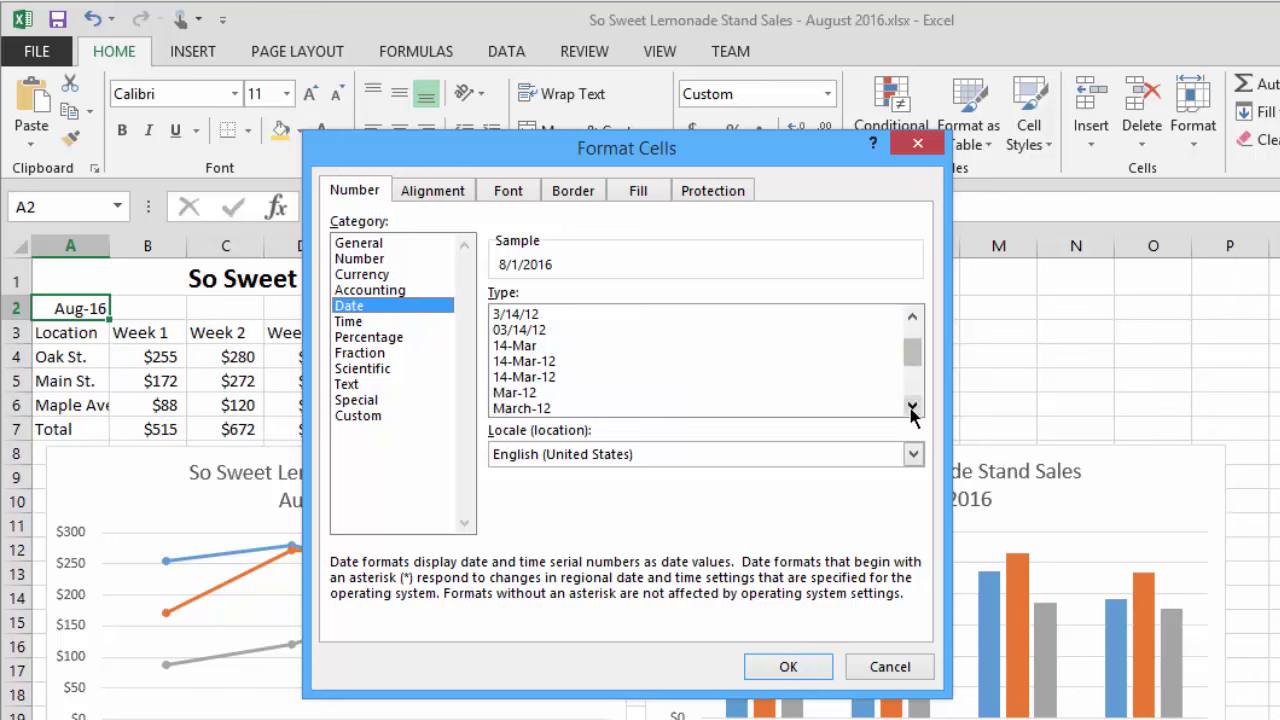
click(912, 405)
click(912, 405)
click(912, 405)
click(912, 405)
click(912, 405)
click(912, 405)
click(912, 405)
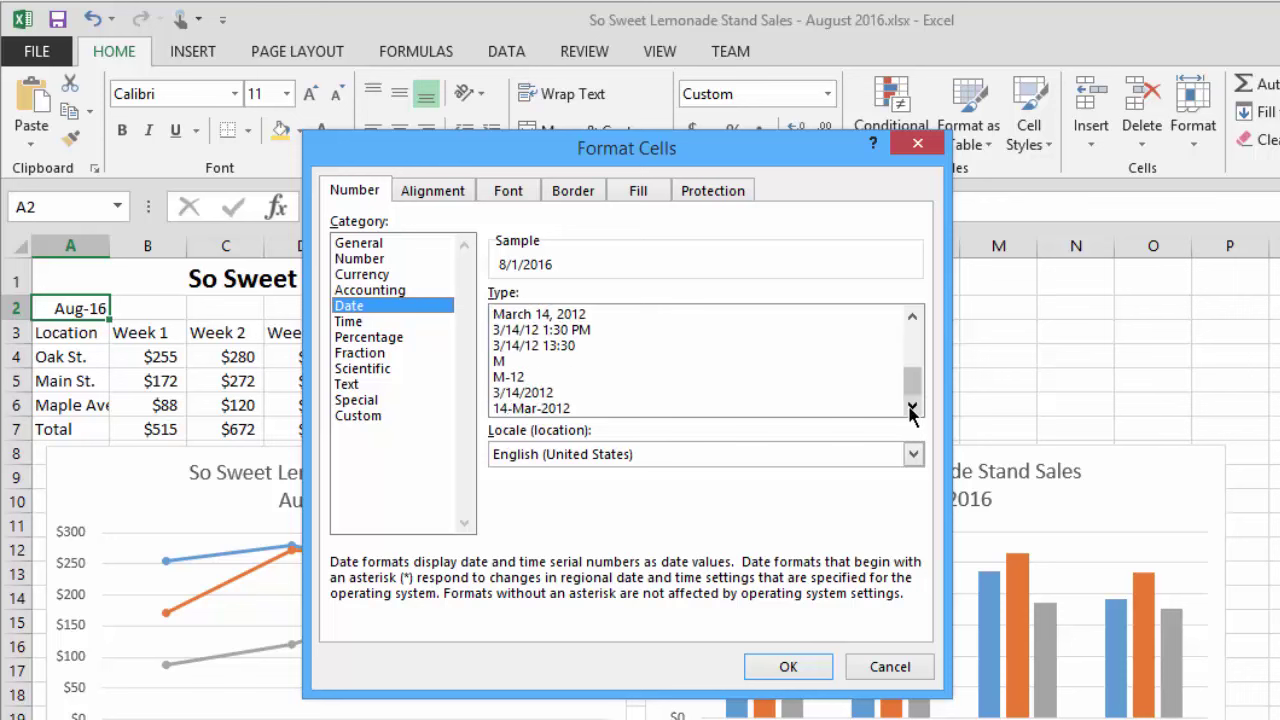
drag(911, 386, 898, 347)
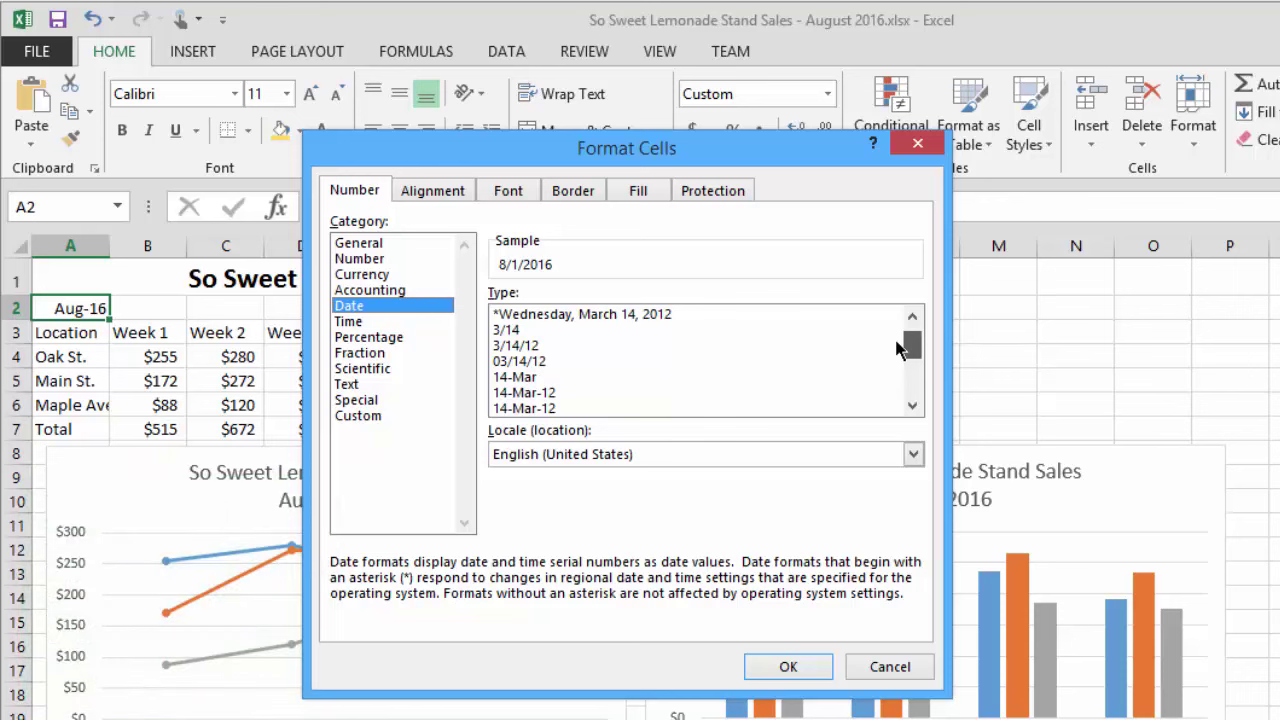
click(546, 316)
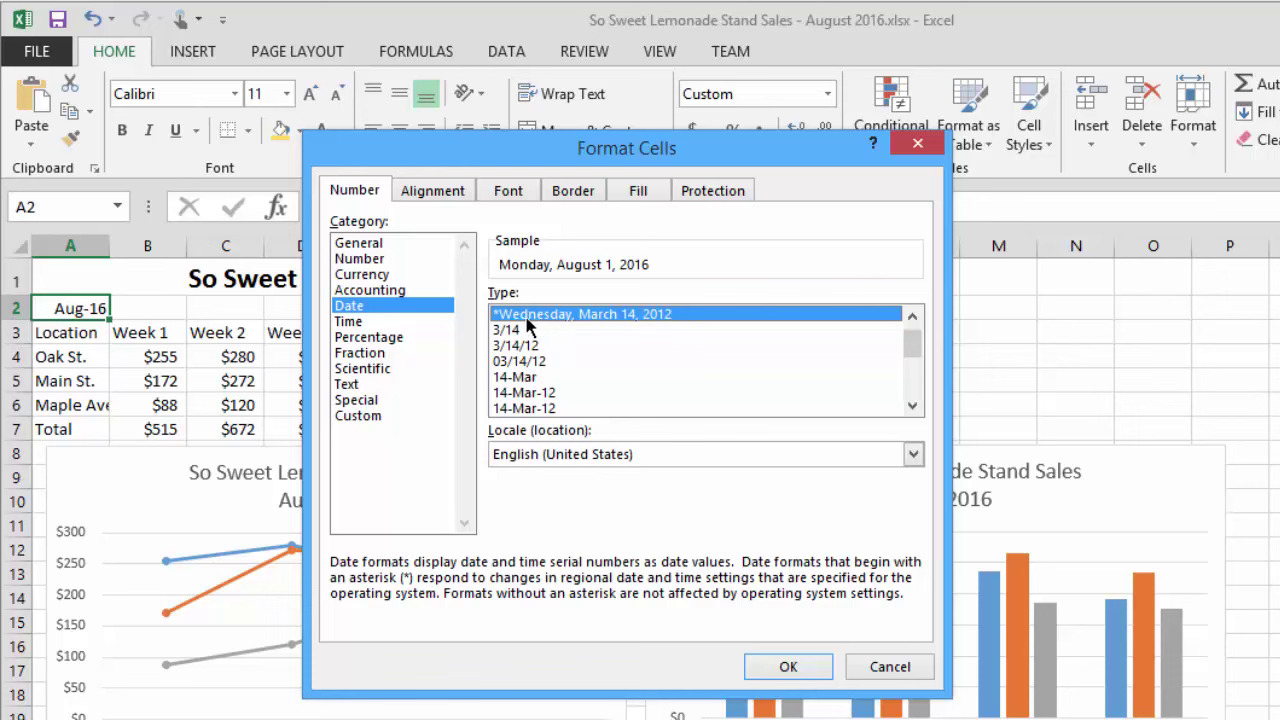
Step: Try to cut the locale, weekday and day codes out of the custom date format, and return to the Date category
click(386, 416)
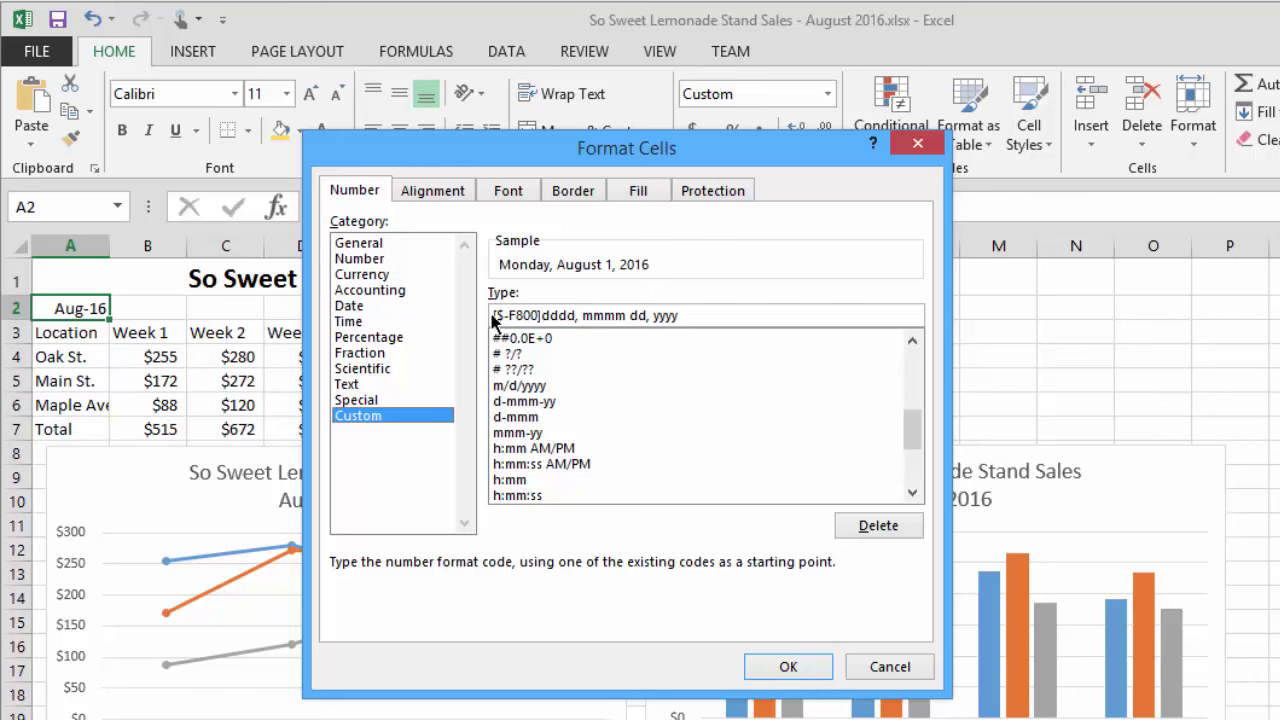
drag(494, 316, 581, 316)
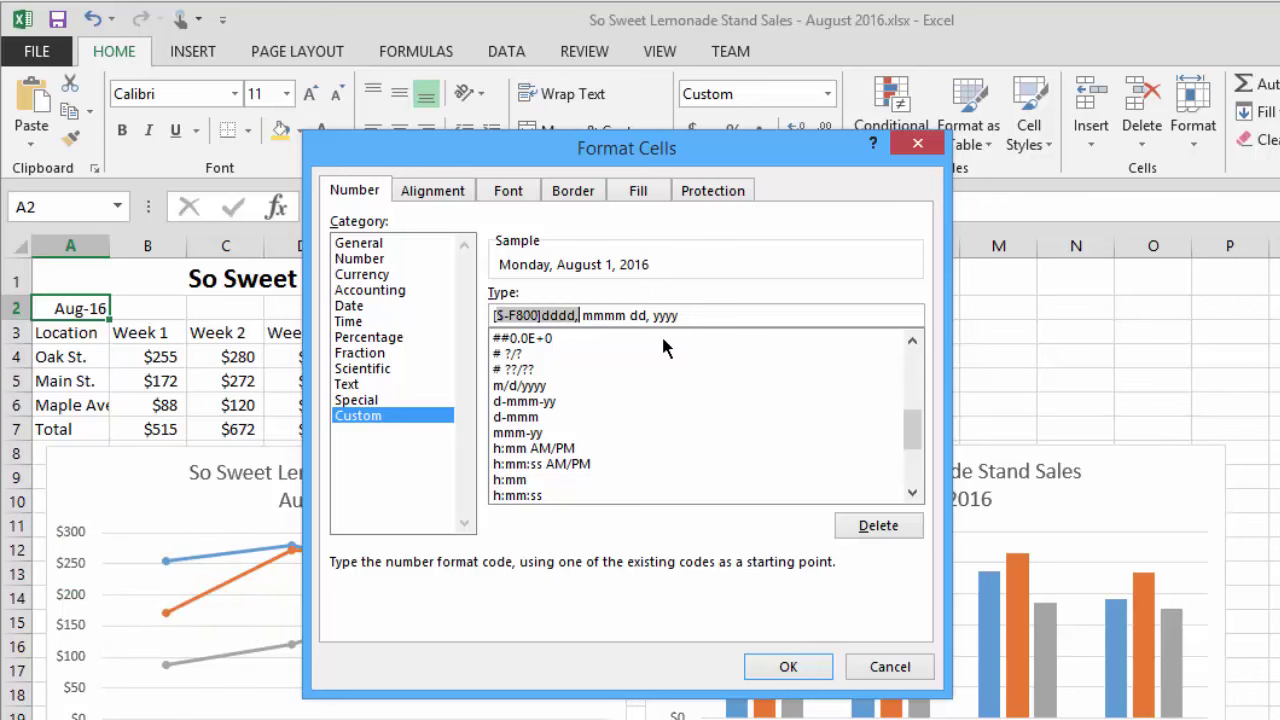
key(Delete)
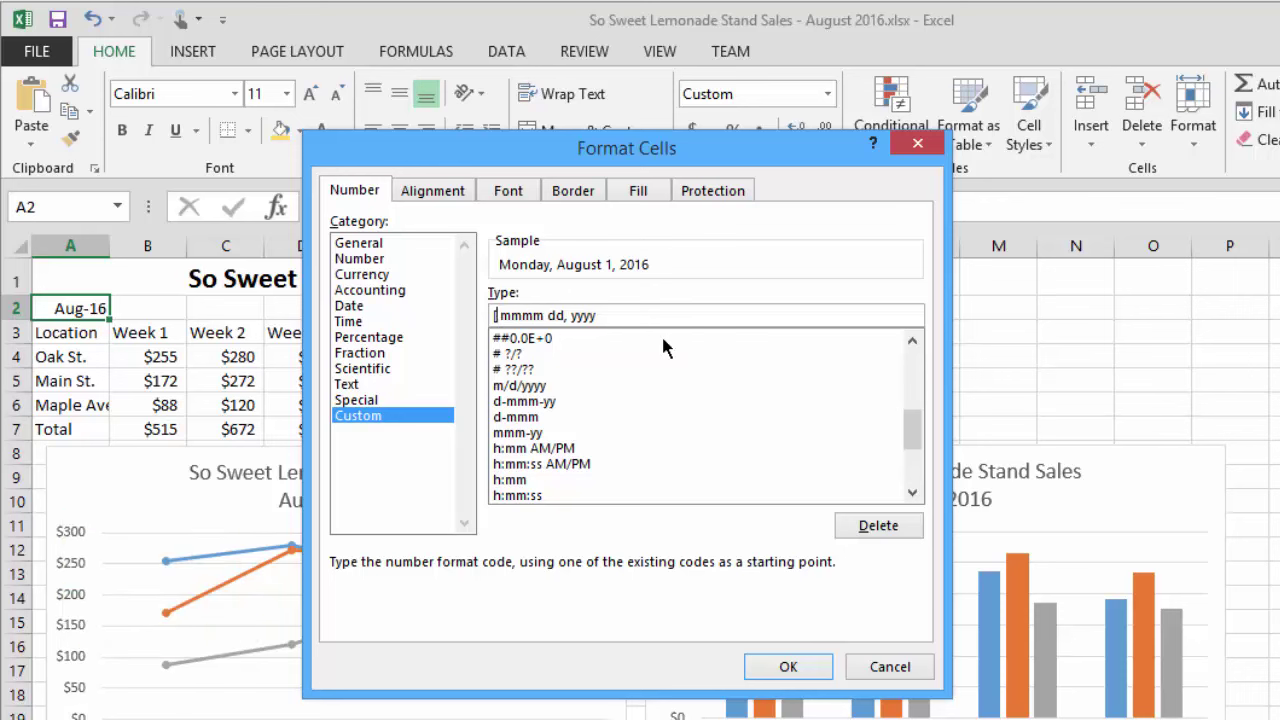
key(Delete)
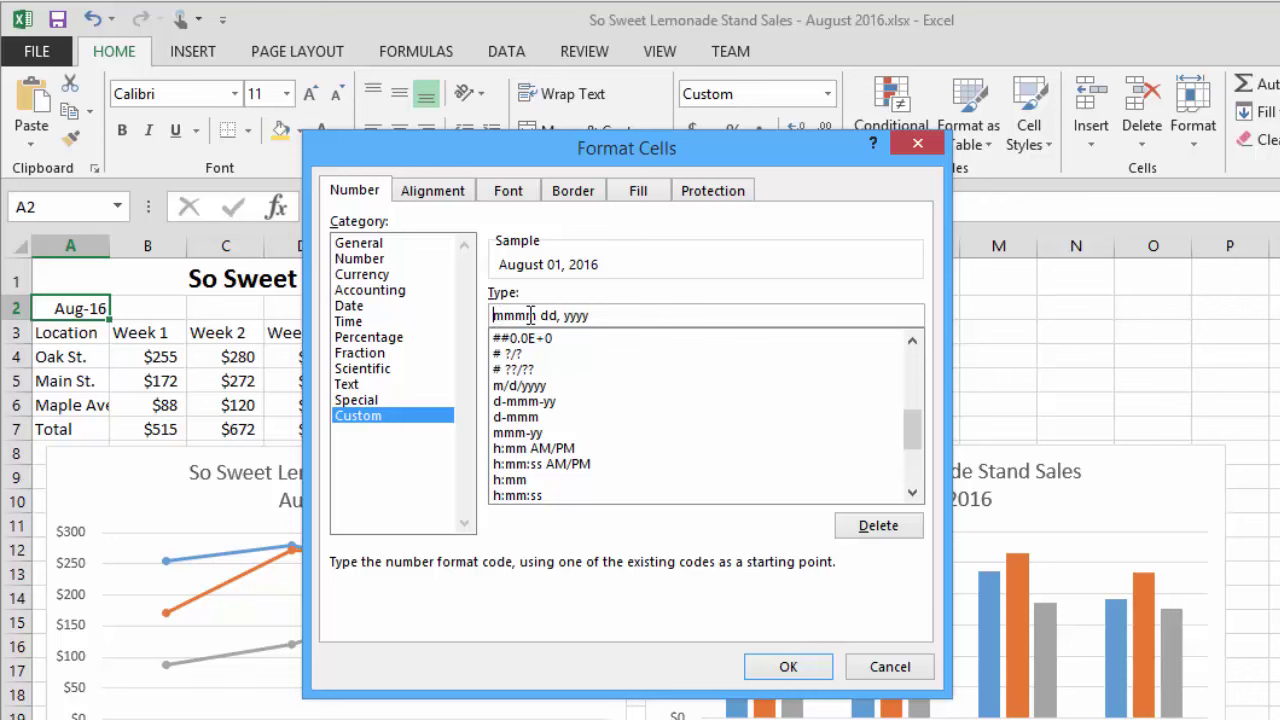
click(559, 316)
key(BackSpace)
key(Home)
key(ctrl+z)
drag(557, 316, 540, 316)
key(Delete)
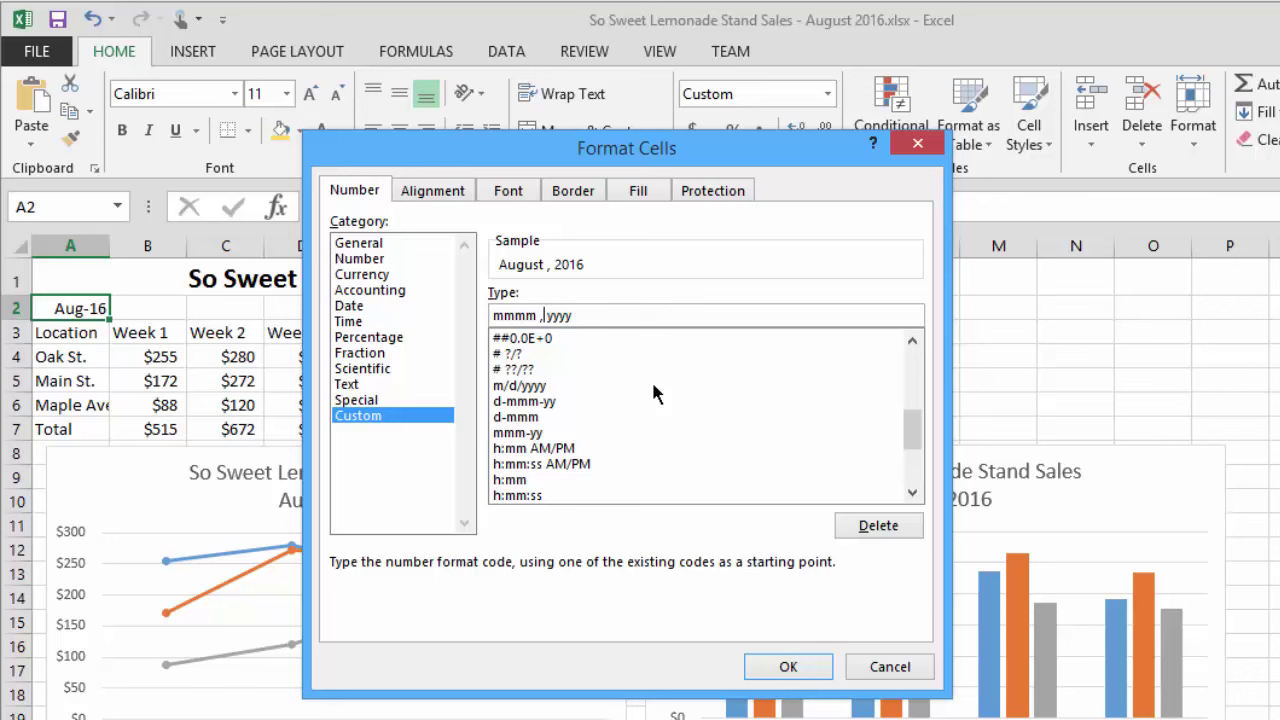
key(Delete)
key(Delete)
click(366, 308)
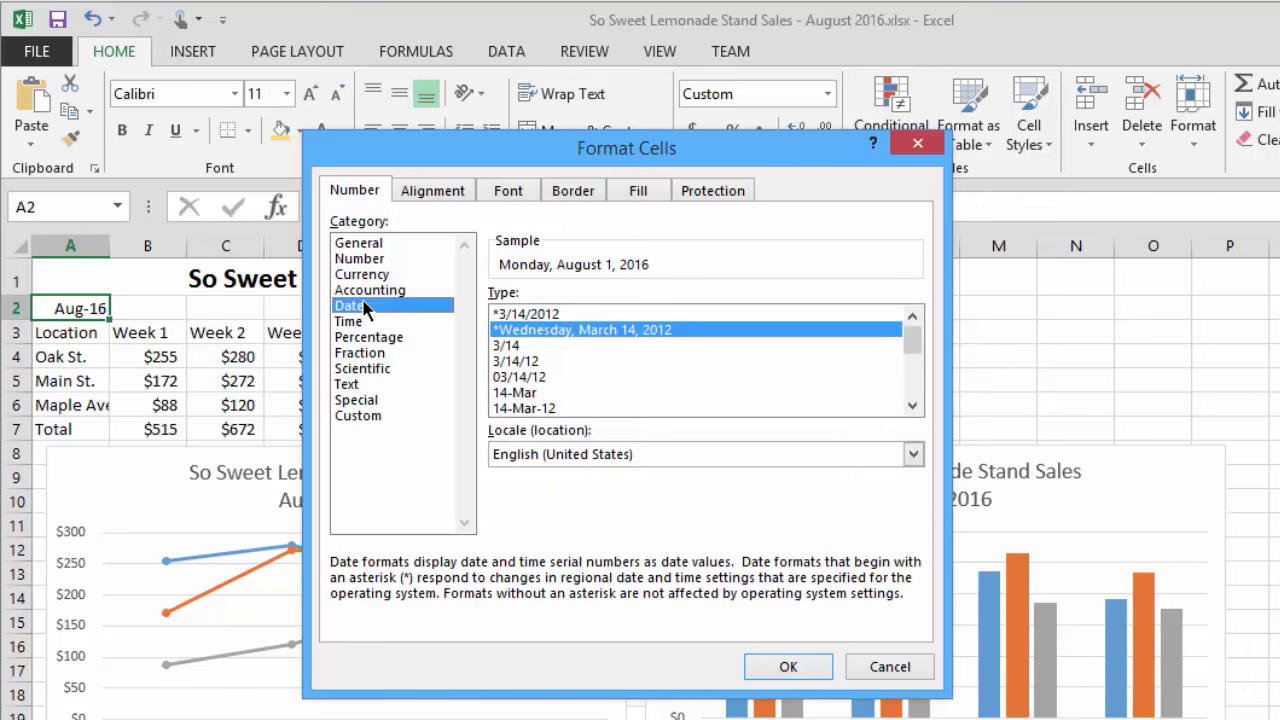
Step: Edit the long date's custom format code for cell A2 down to "mmmm yyyy"
click(374, 415)
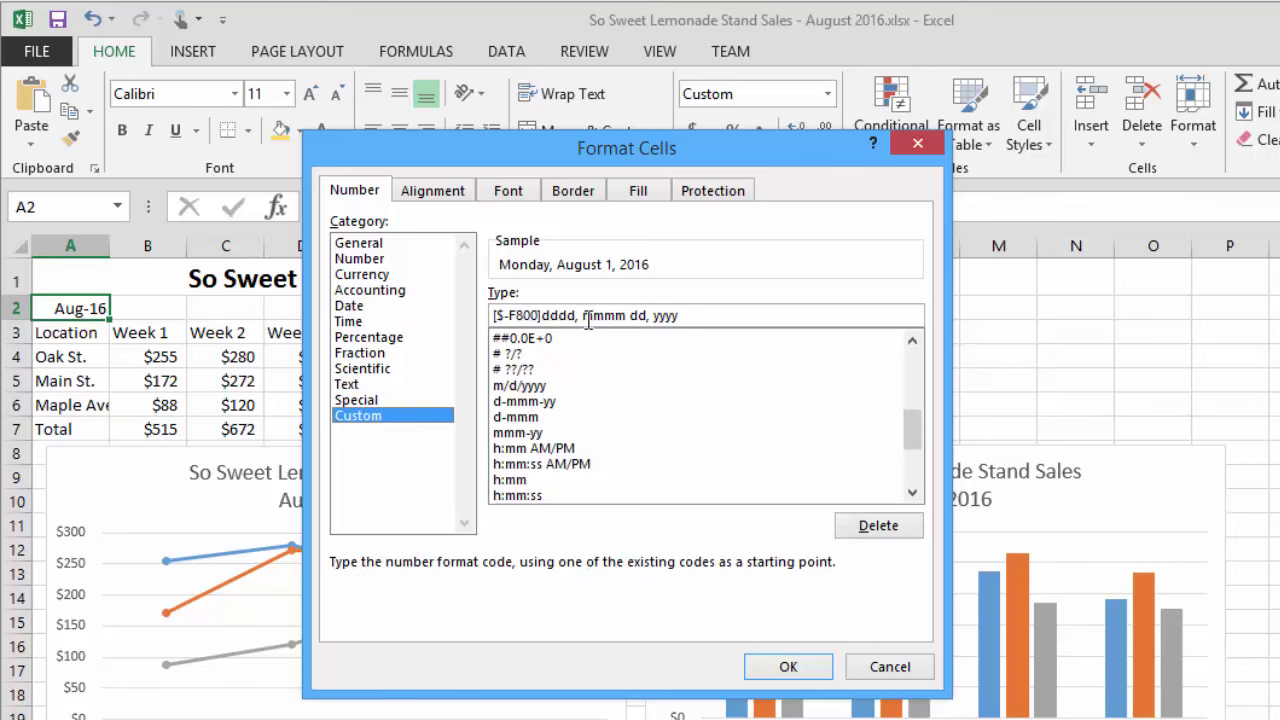
drag(579, 316, 478, 333)
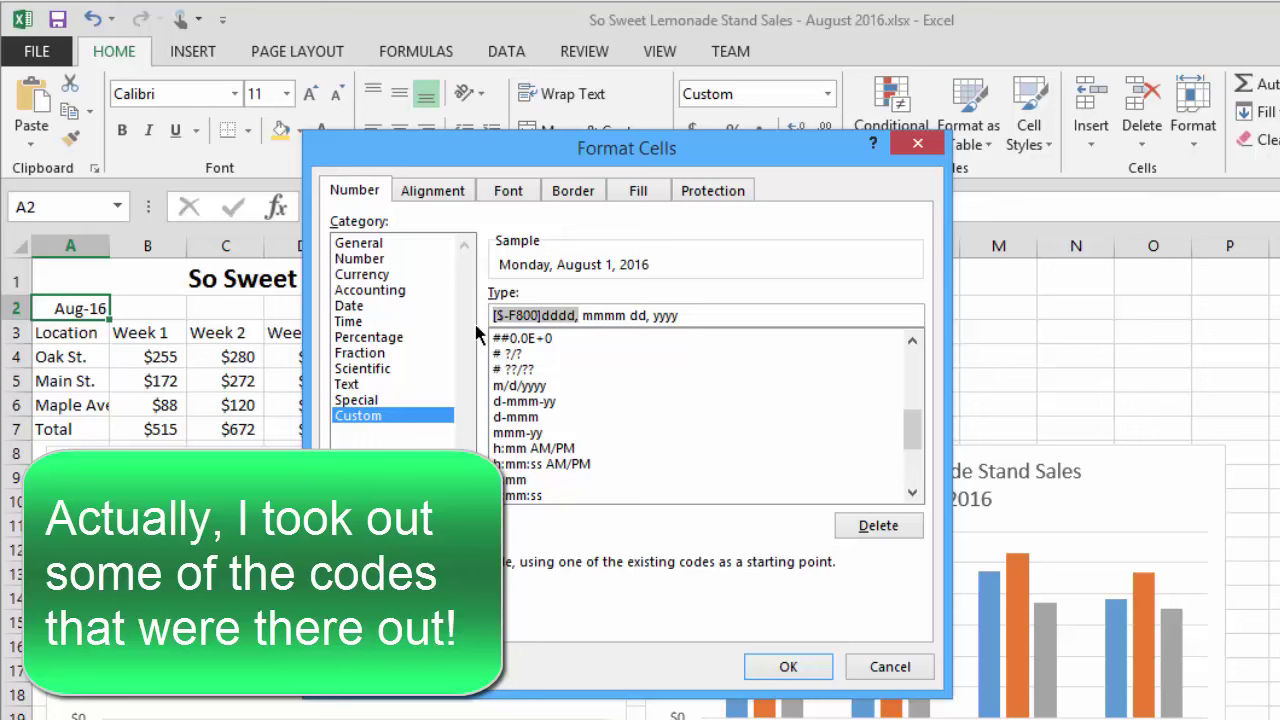
key(Delete)
key(Delete)
key(Delete)
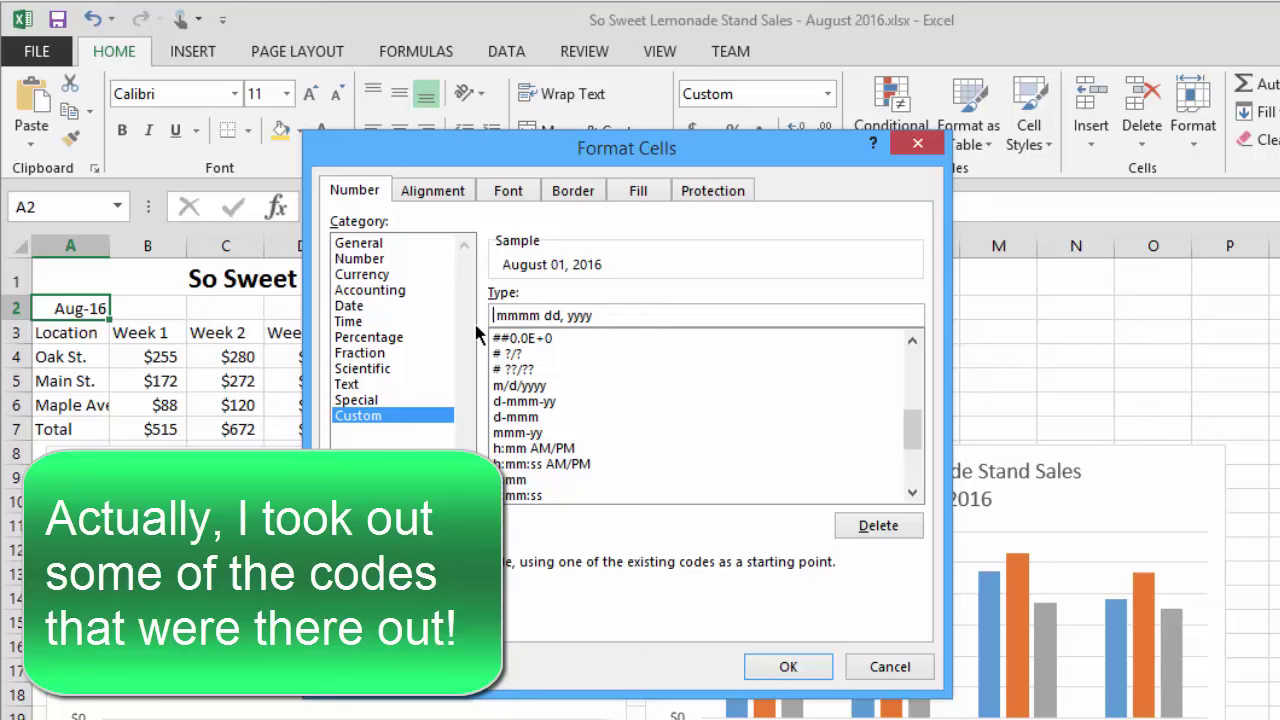
key(Right)
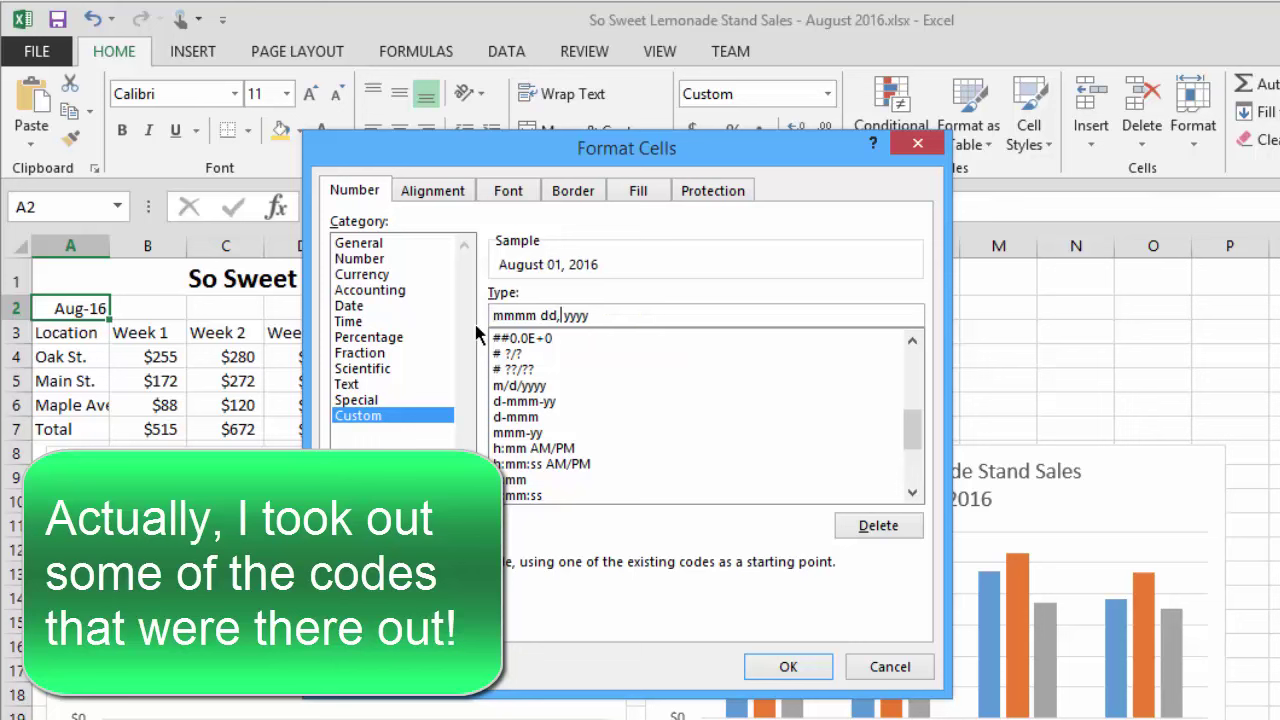
key(BackSpace)
key(BackSpace)
key(BackSpace)
key(BackSpace)
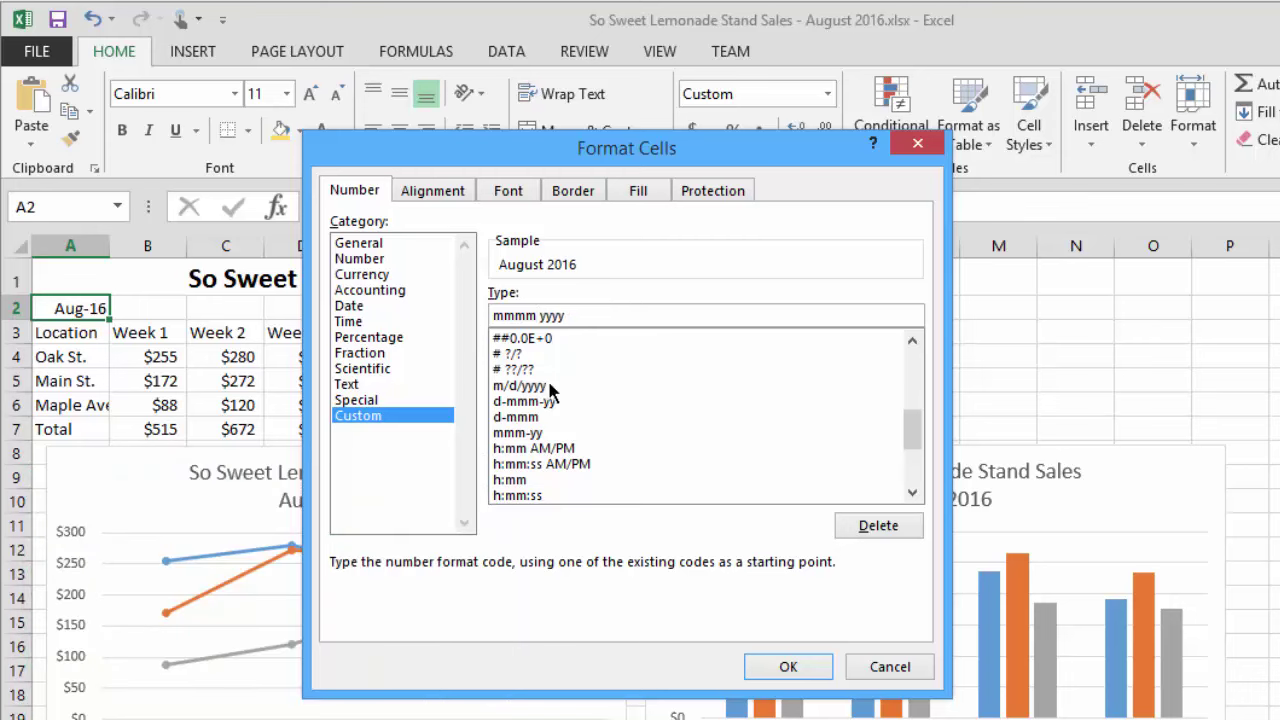
Step: Apply the "mmmm yyyy" custom format to the date in cell A2
click(788, 667)
mouse_move(561, 605)
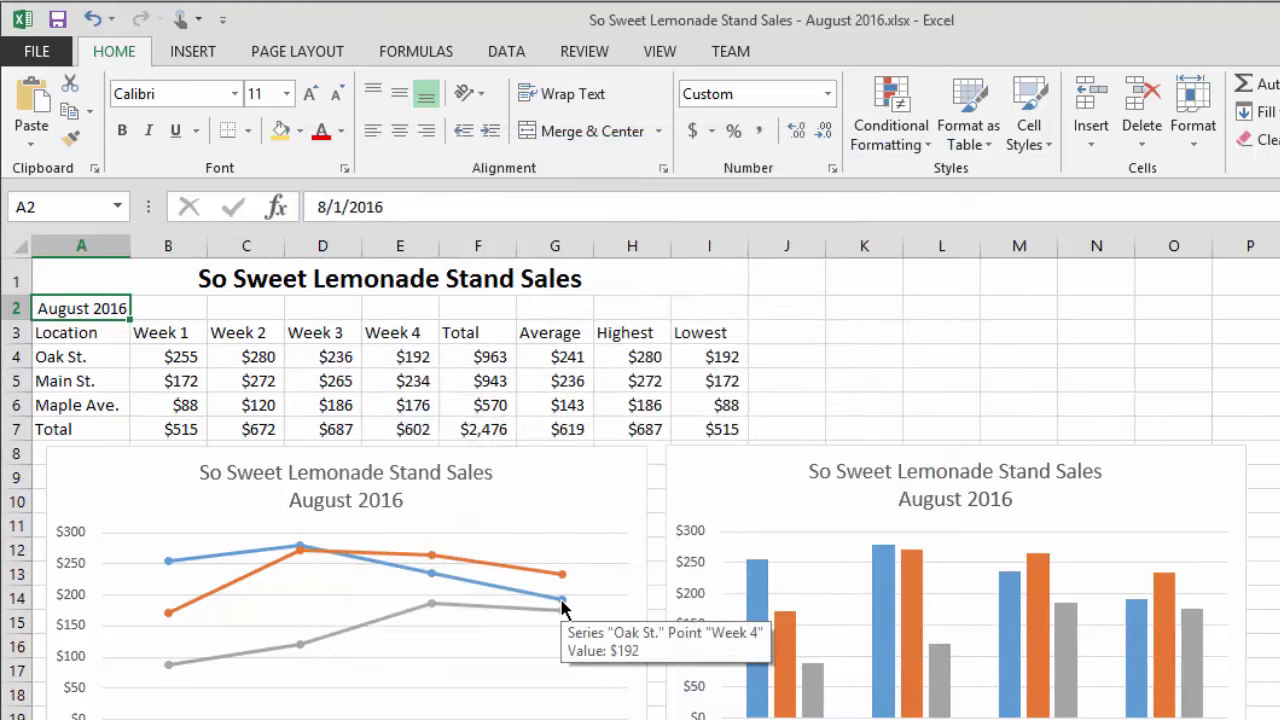
Step: Change the day of the date in cell A2 so it is 8/22/2016, and reselect the cell
click(344, 206)
key(BackSpace)
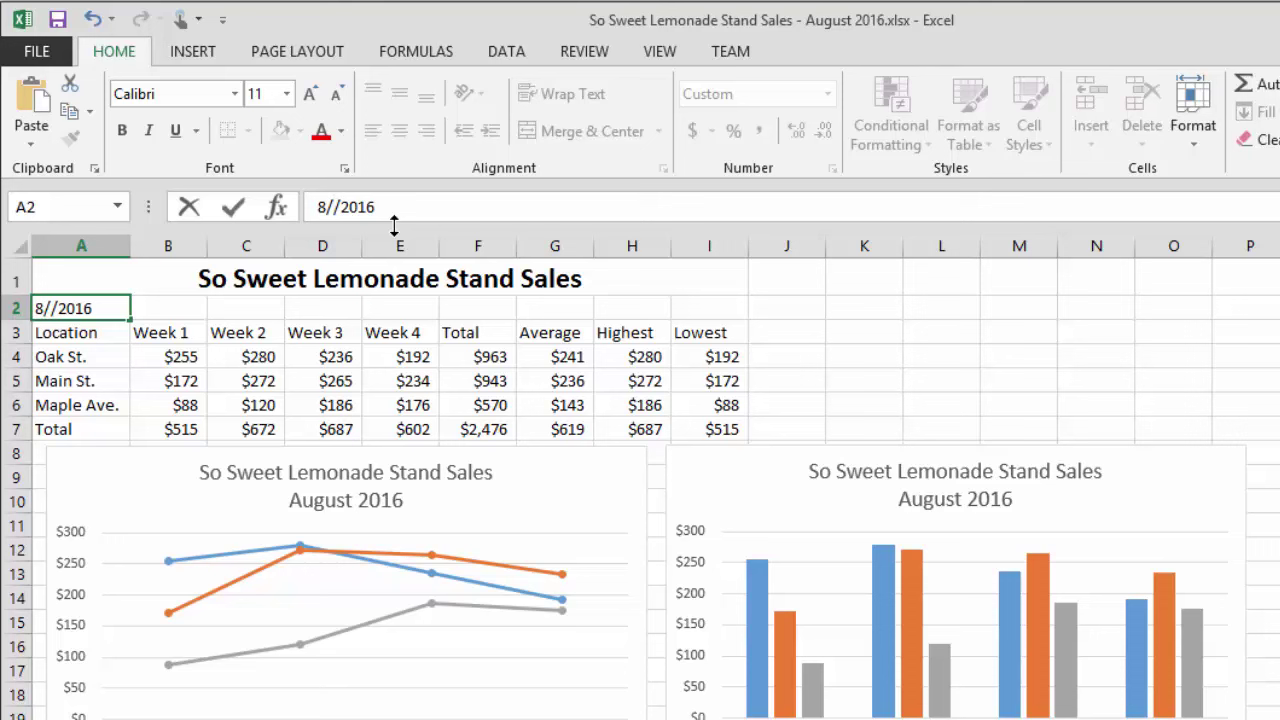
text(22)
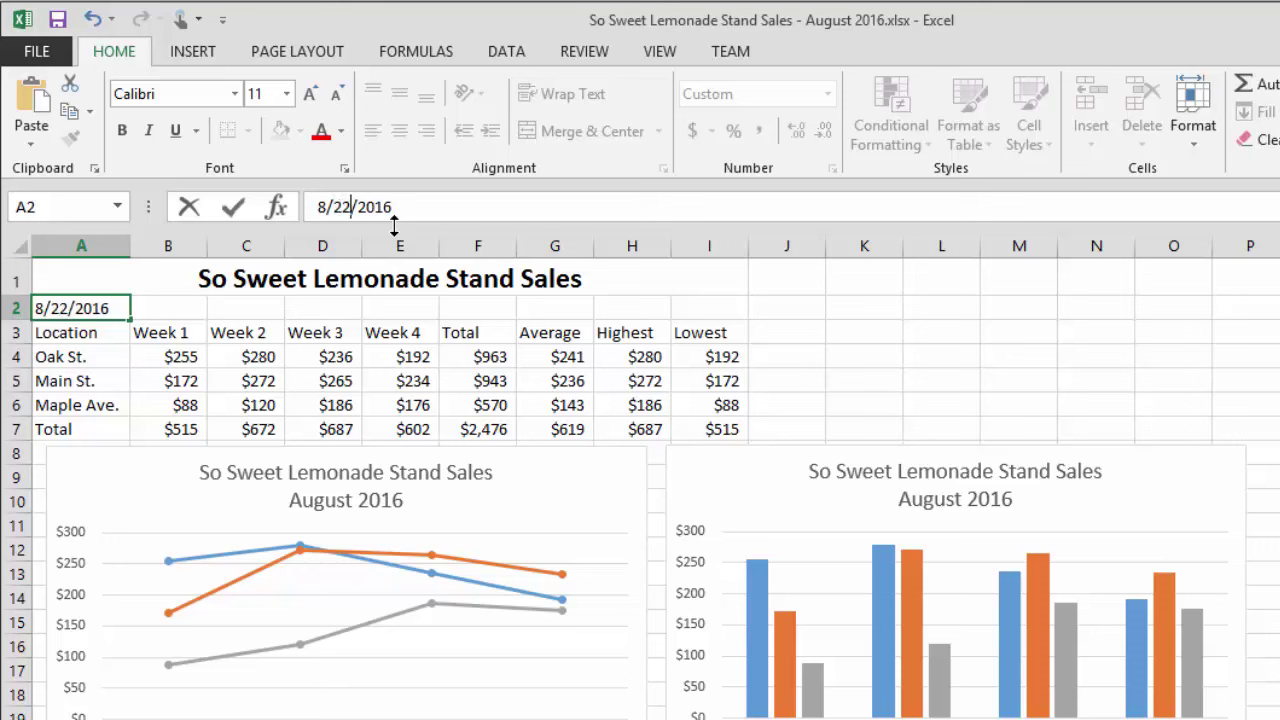
key(Return)
key(Up)
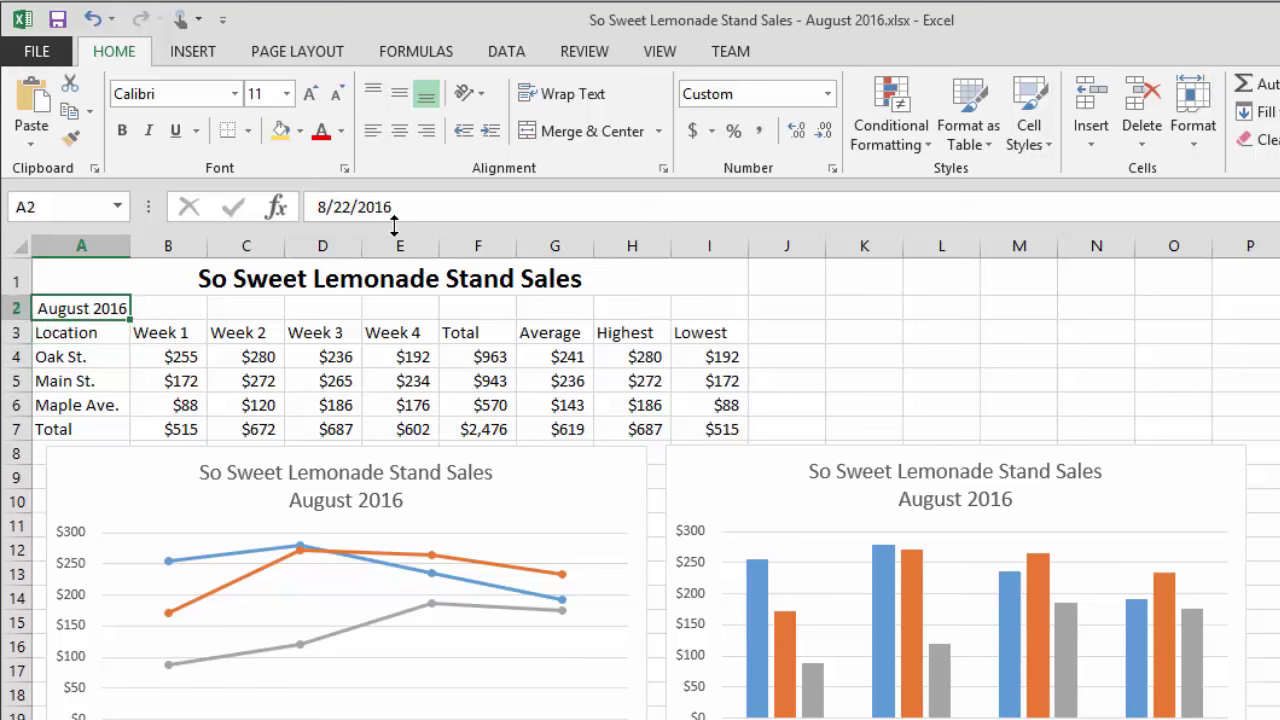
Step: Set the date in cell A2 back to the first day of the month, 8/1/2016, and reselect the cell
click(340, 207)
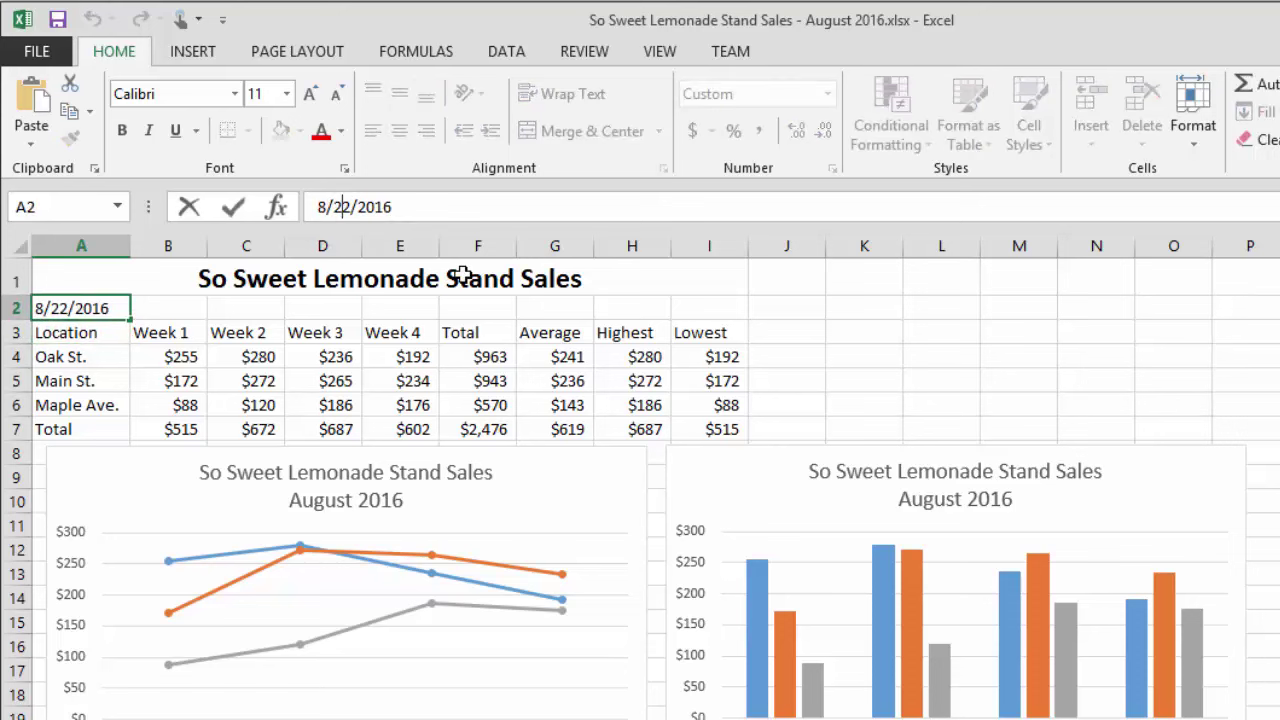
key(Right)
key(BackSpace)
key(BackSpace)
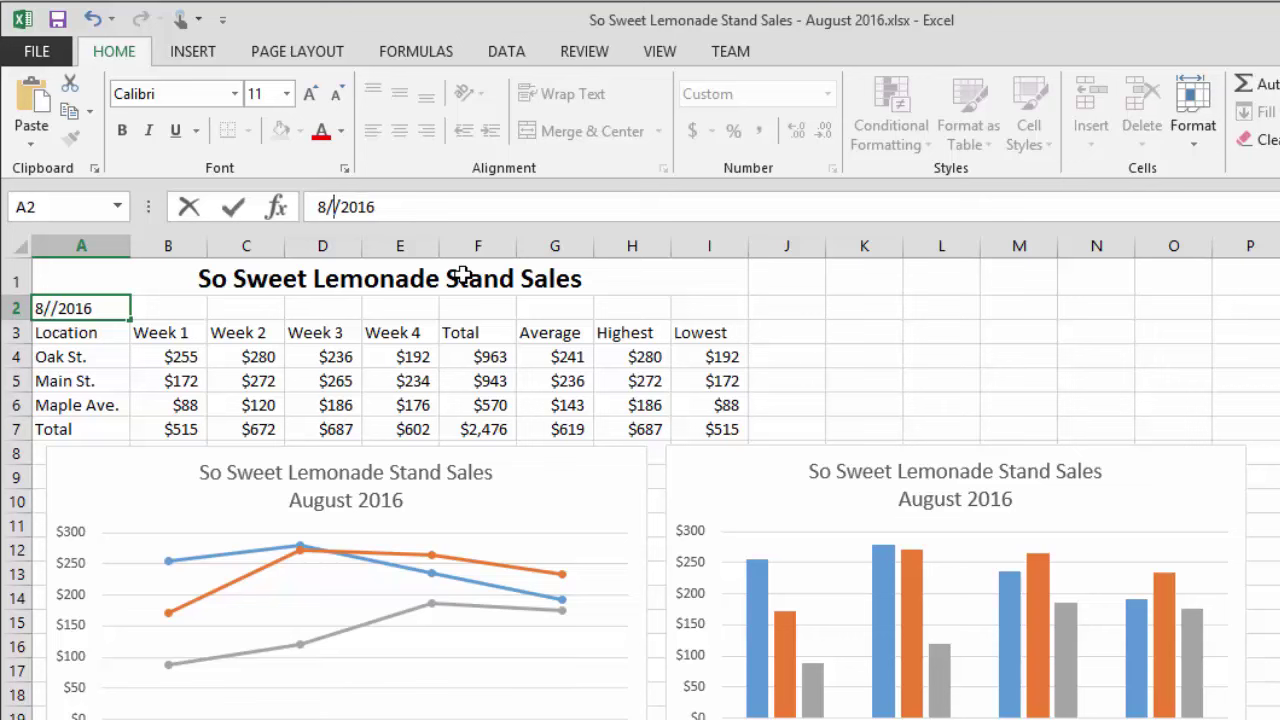
text(01)
key(Return)
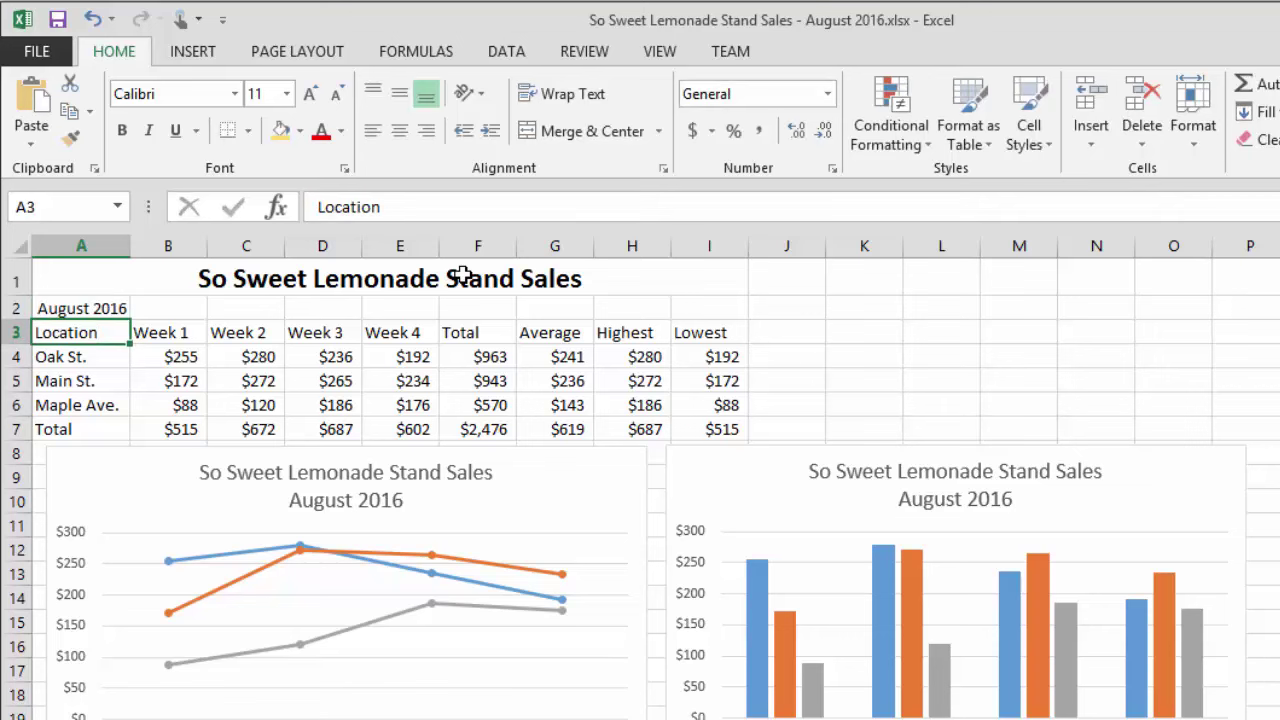
key(Up)
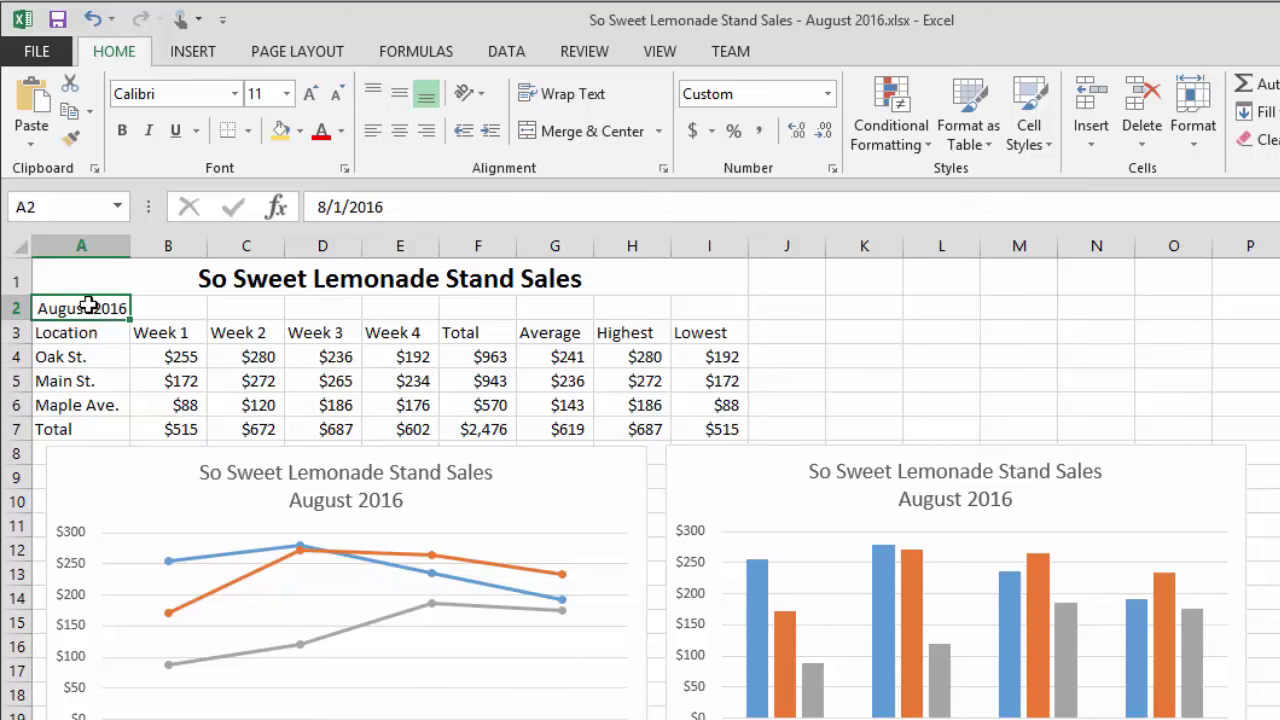
Step: Merge and center the August 2016 date across A2:I2, and make it bold at font size 14
drag(88, 307, 710, 309)
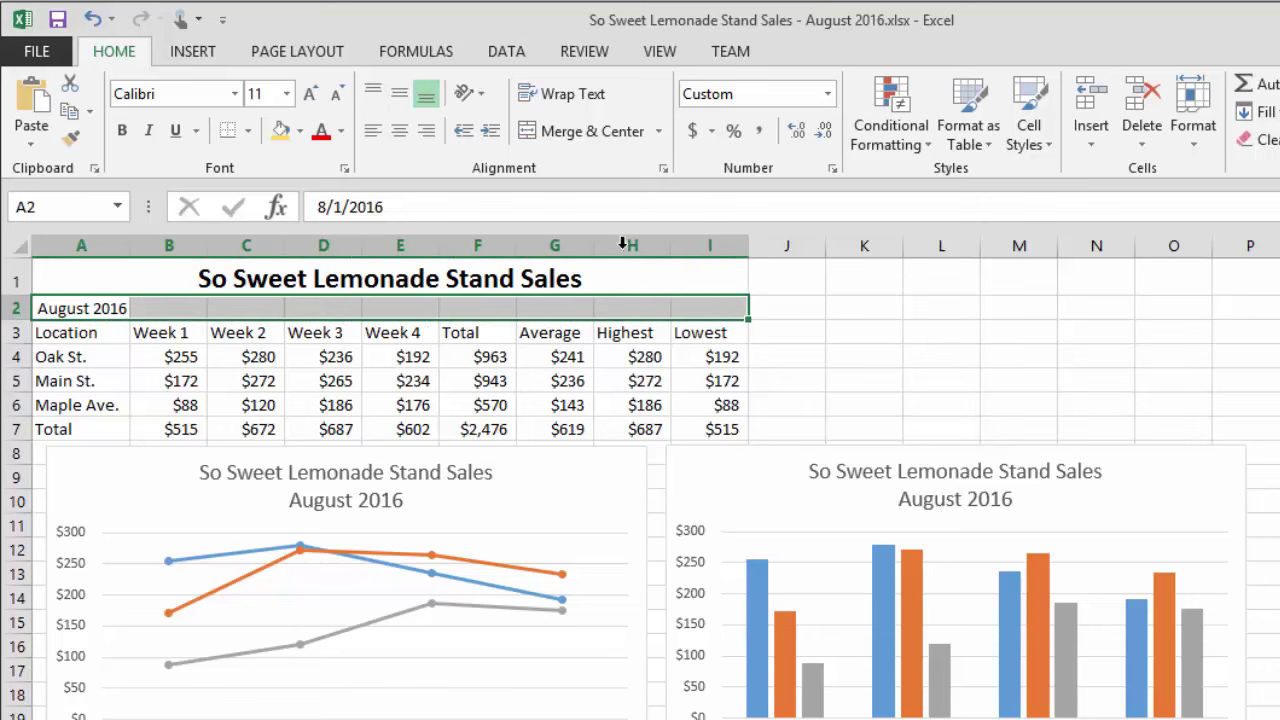
click(585, 131)
click(310, 93)
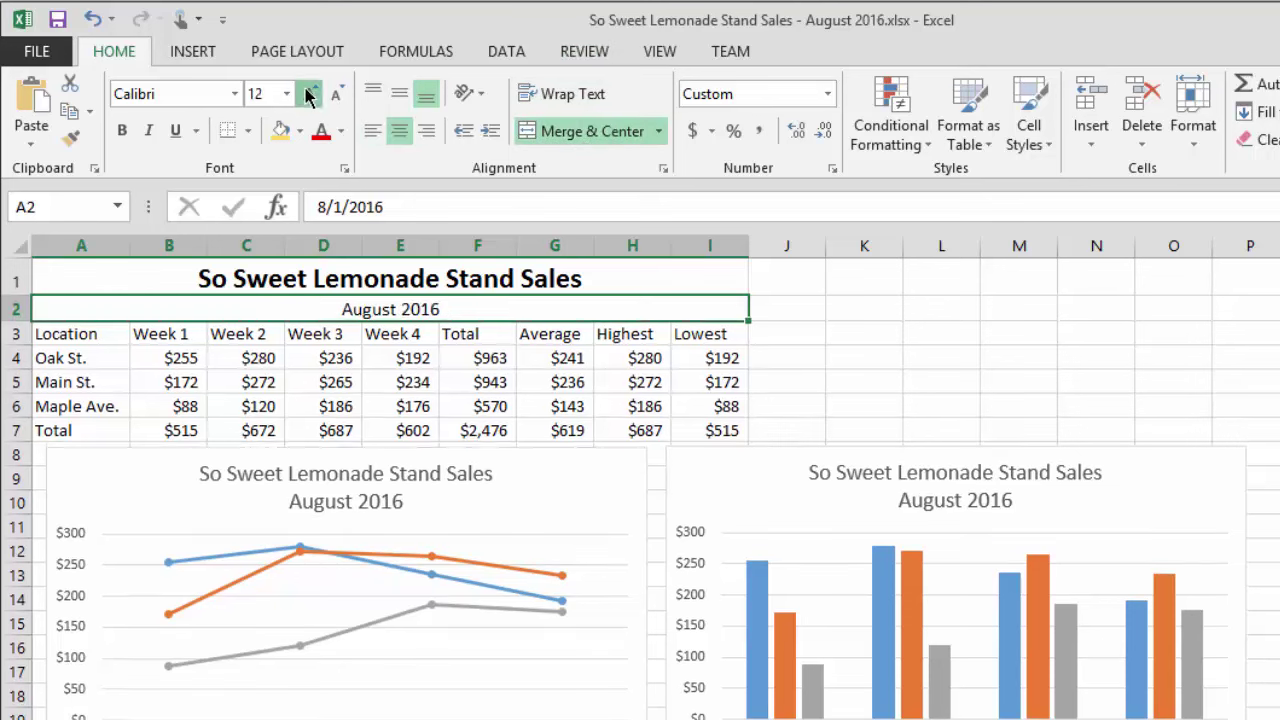
click(310, 93)
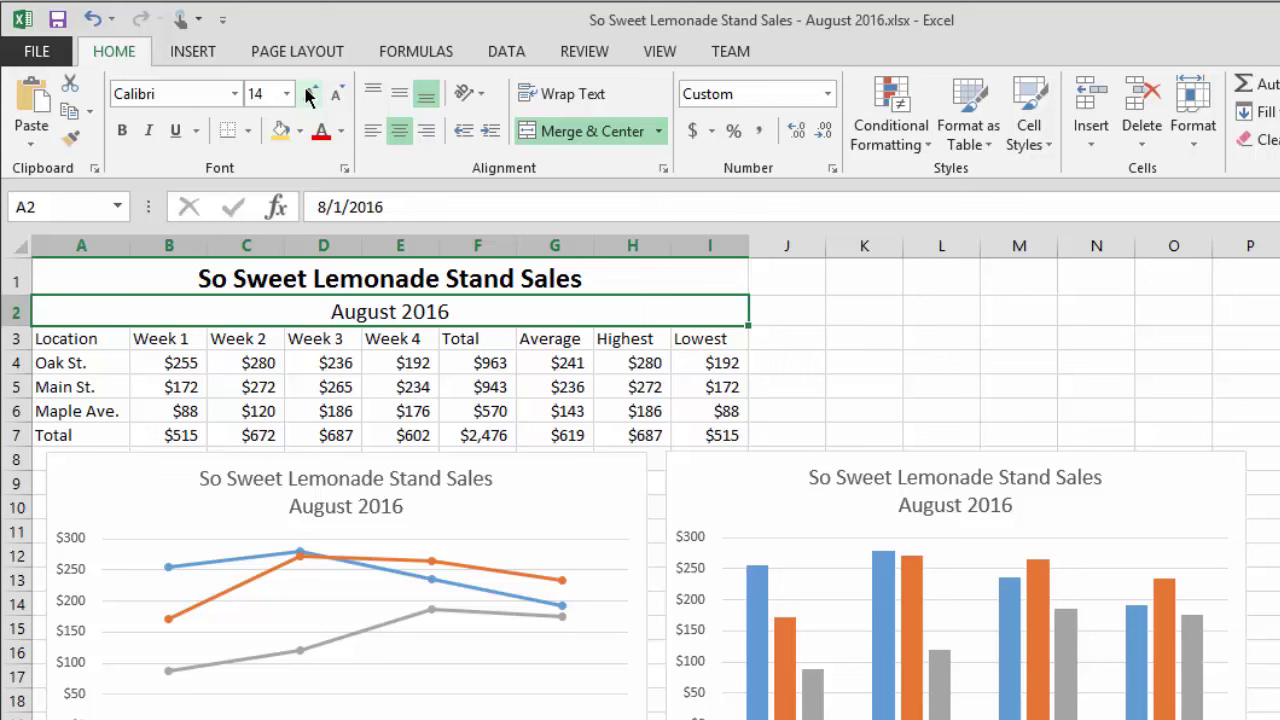
click(121, 130)
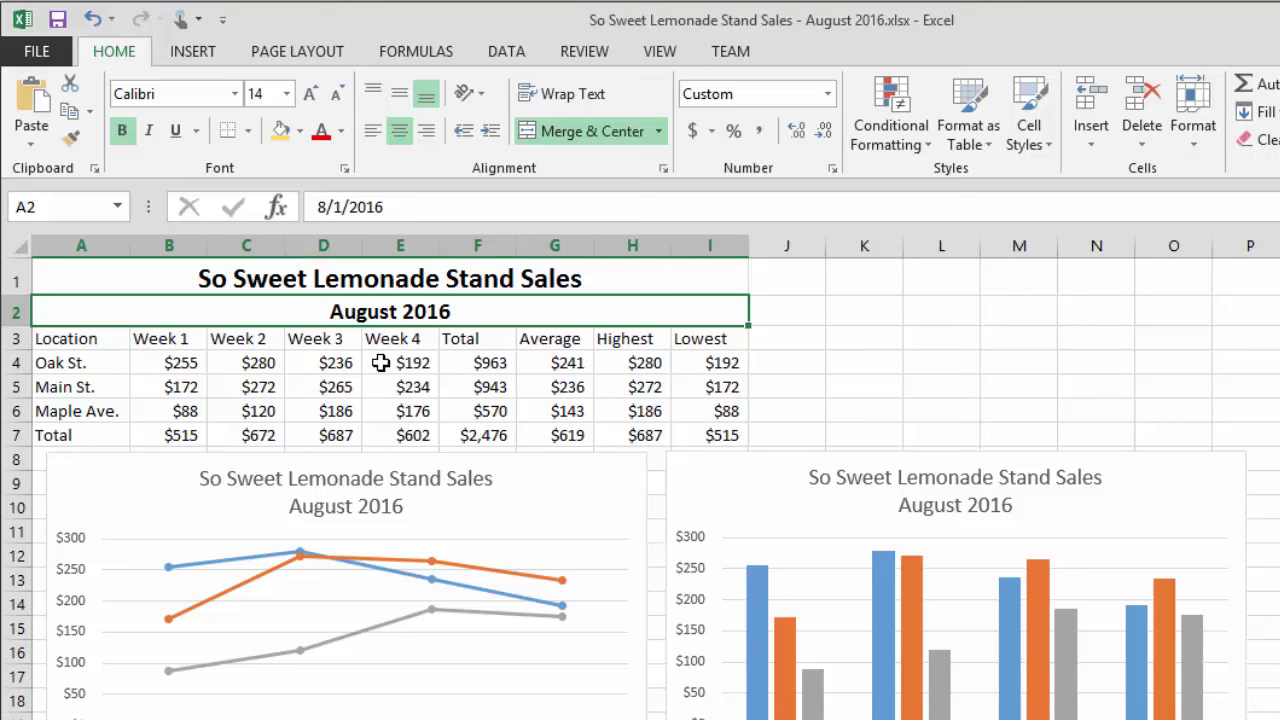
click(307, 285)
click(210, 309)
click(85, 280)
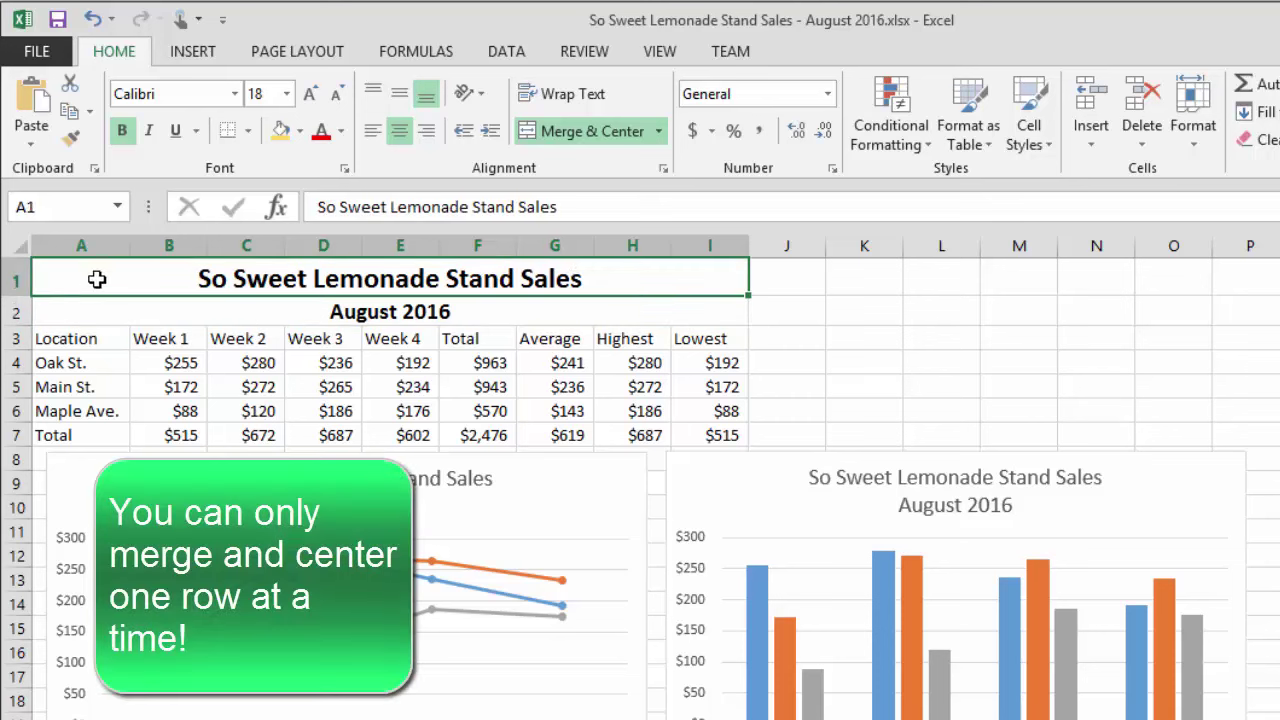
click(660, 309)
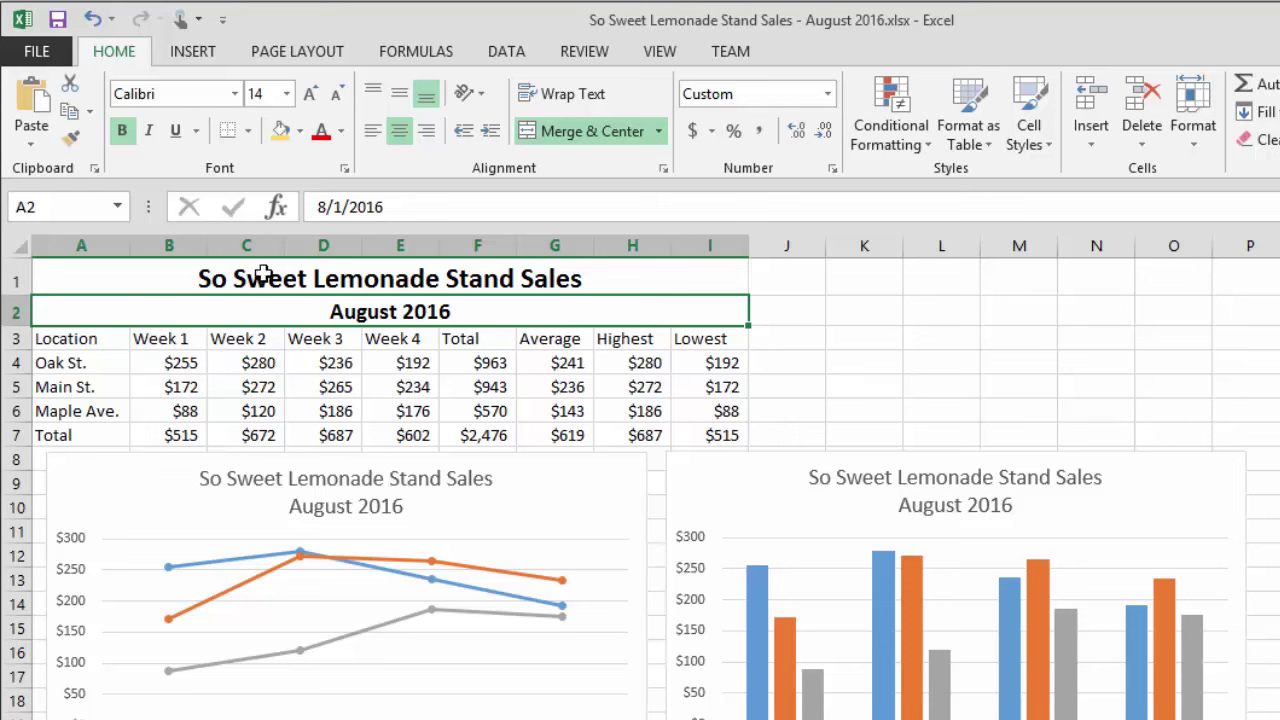
click(212, 280)
click(217, 312)
Step: Narrow column A until "Maple Ave." no longer fits, and select cells A6 and B6 in turn to compare them
drag(126, 251, 105, 247)
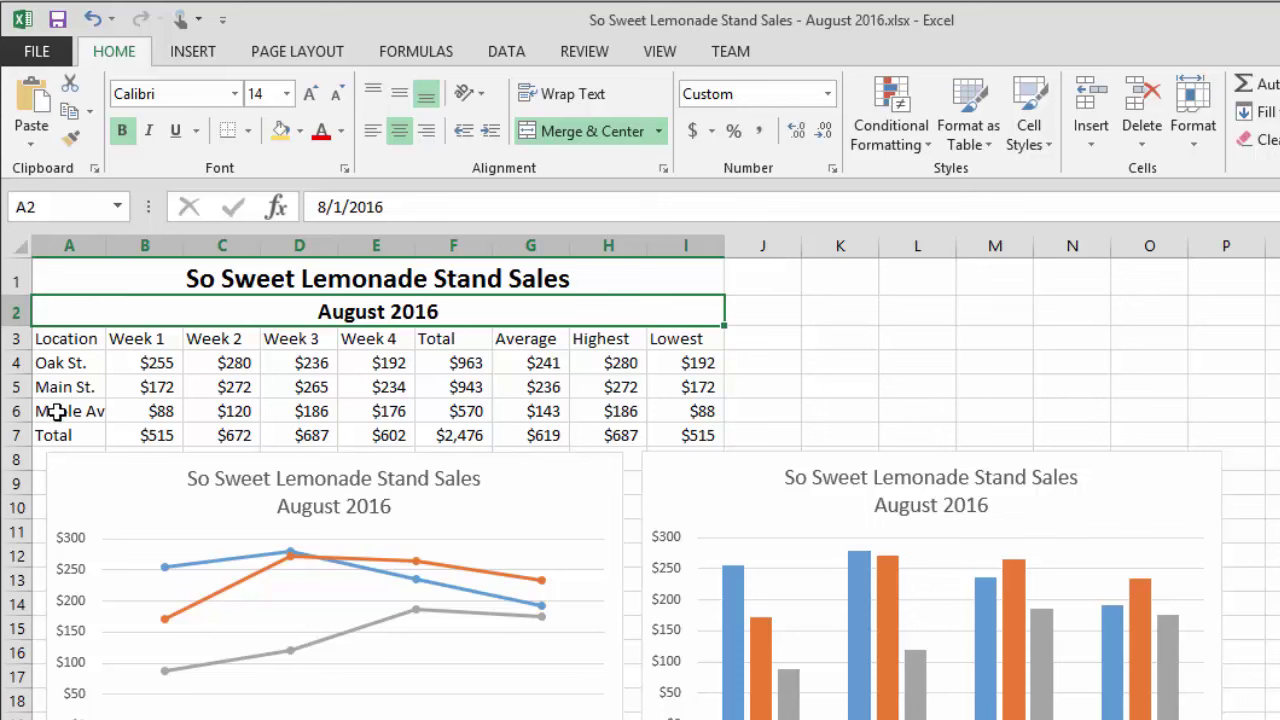
click(93, 411)
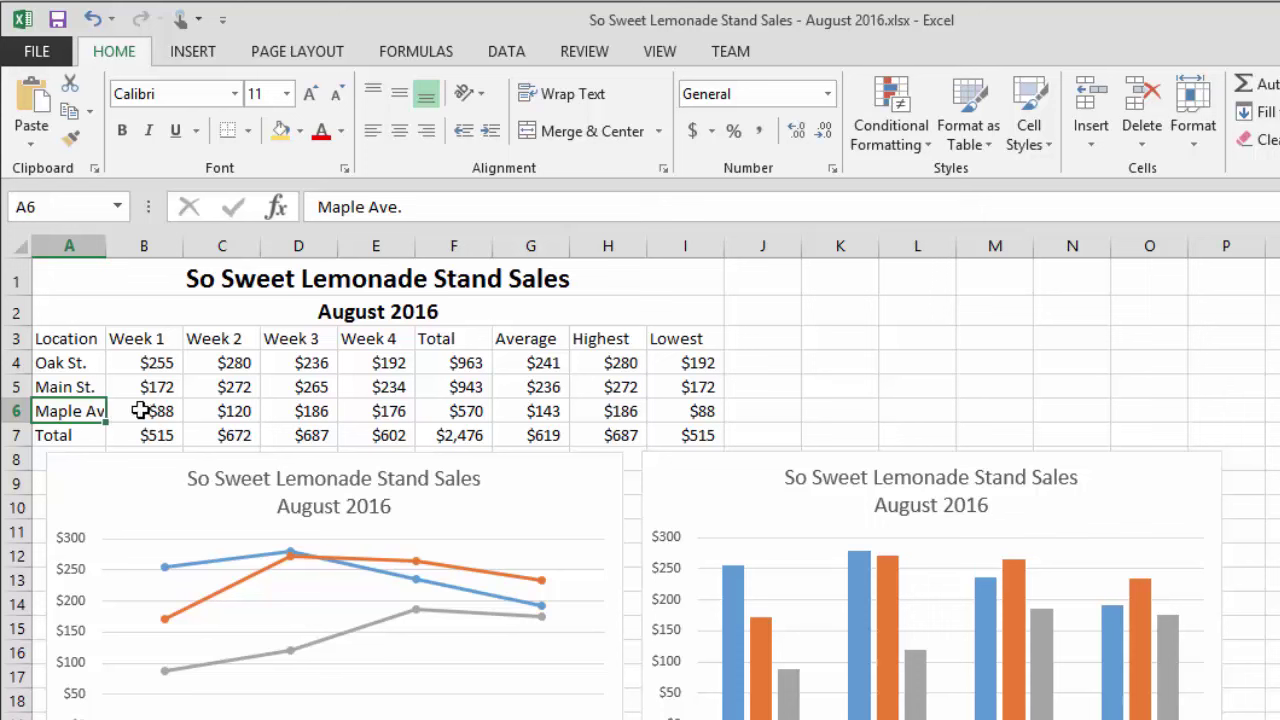
click(140, 410)
click(80, 407)
click(136, 414)
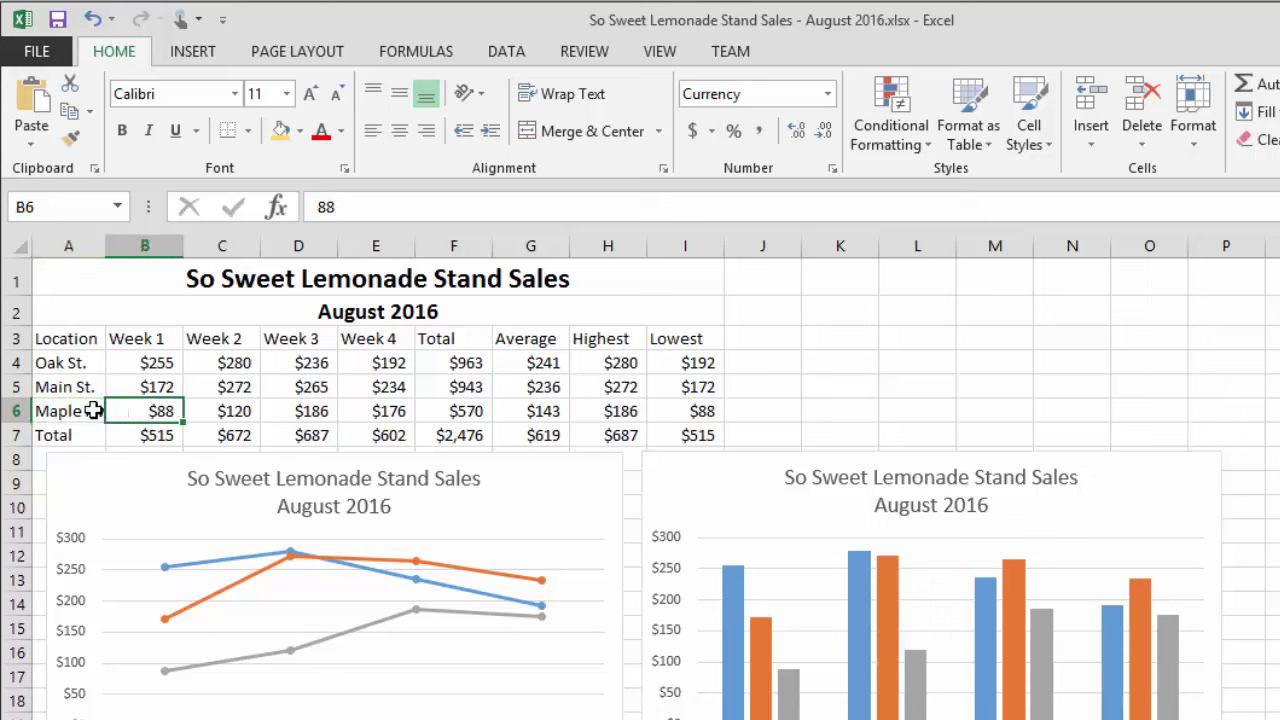
click(93, 410)
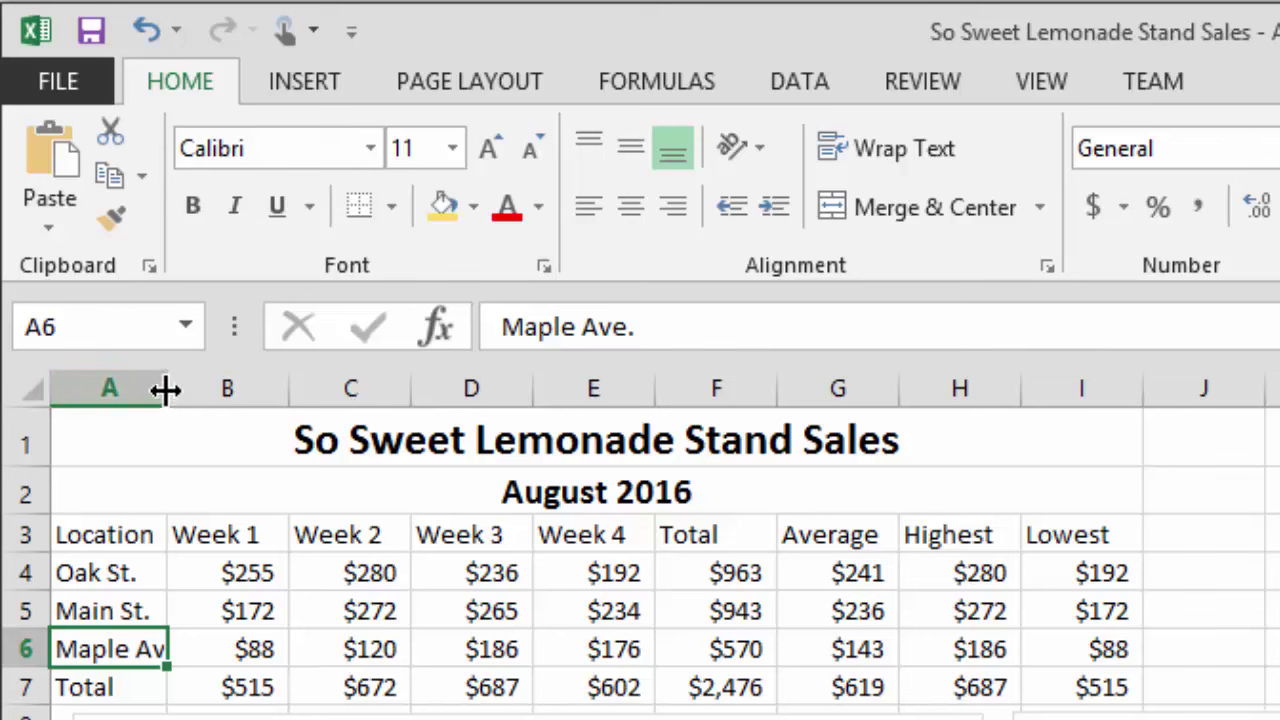
Step: Widen column A so "Maple Ave." fits in full, and AutoFit the column to its contents
drag(167, 392, 203, 387)
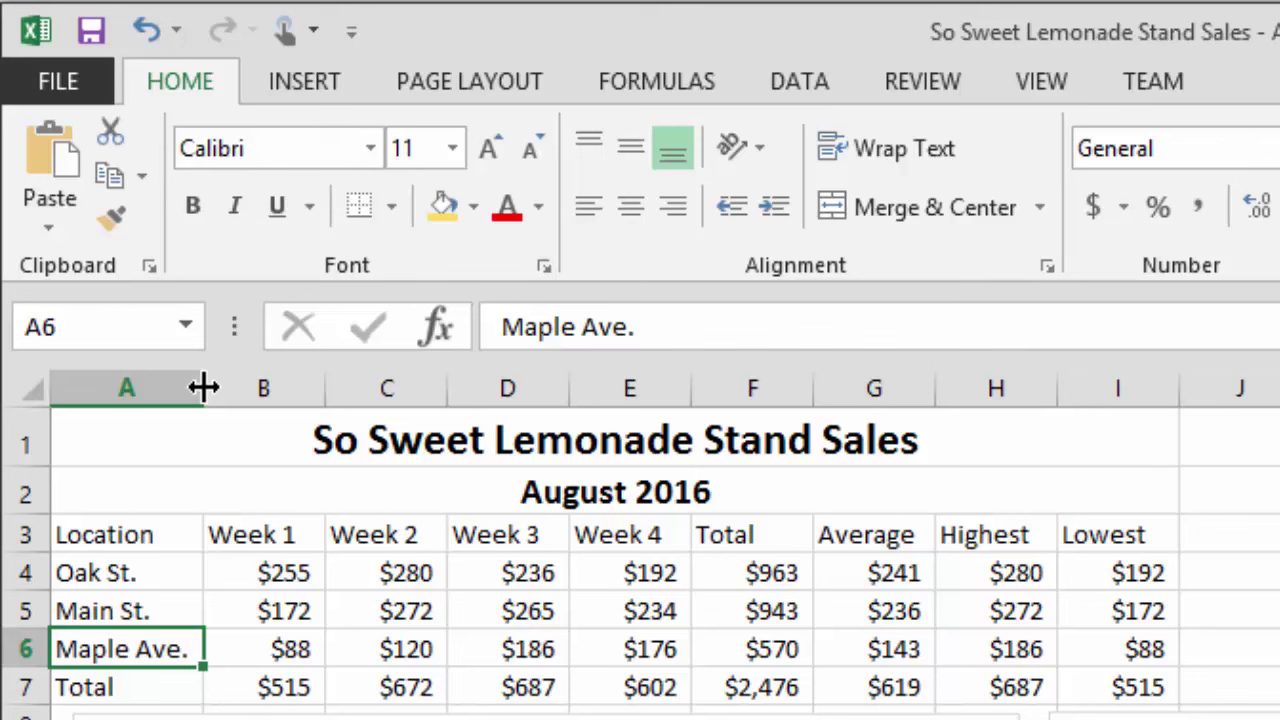
drag(203, 387, 191, 391)
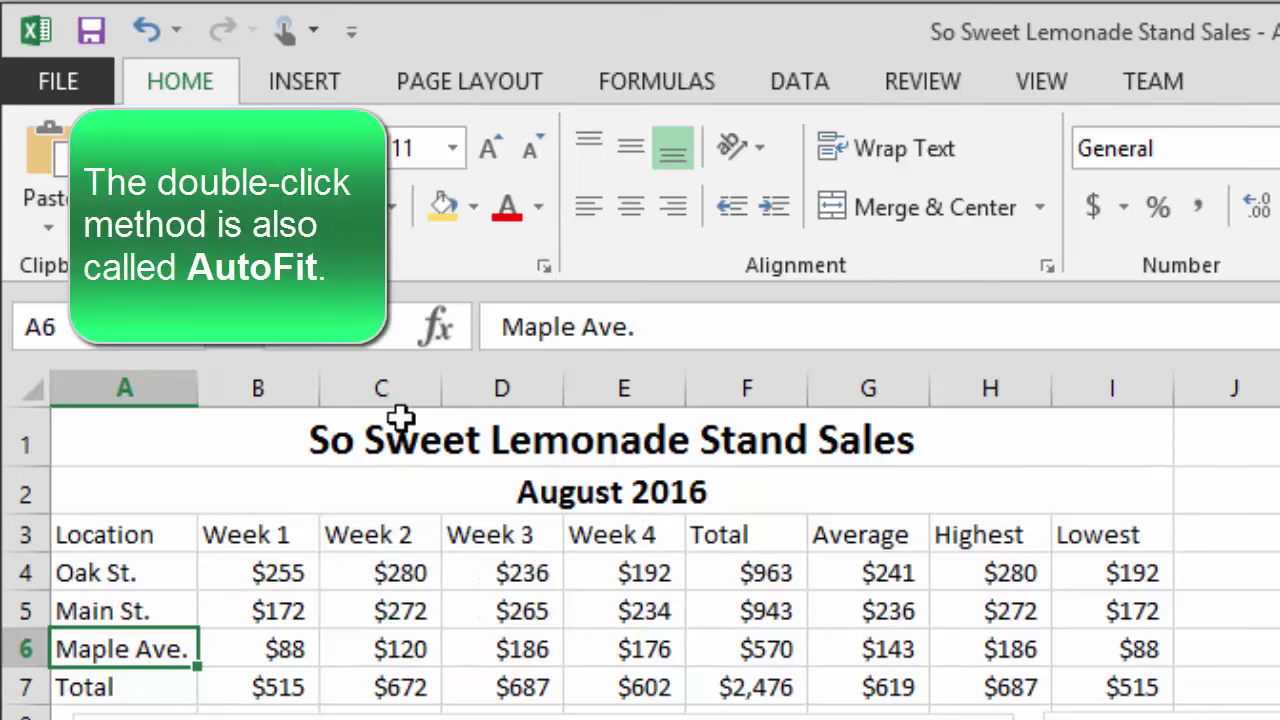
click(310, 437)
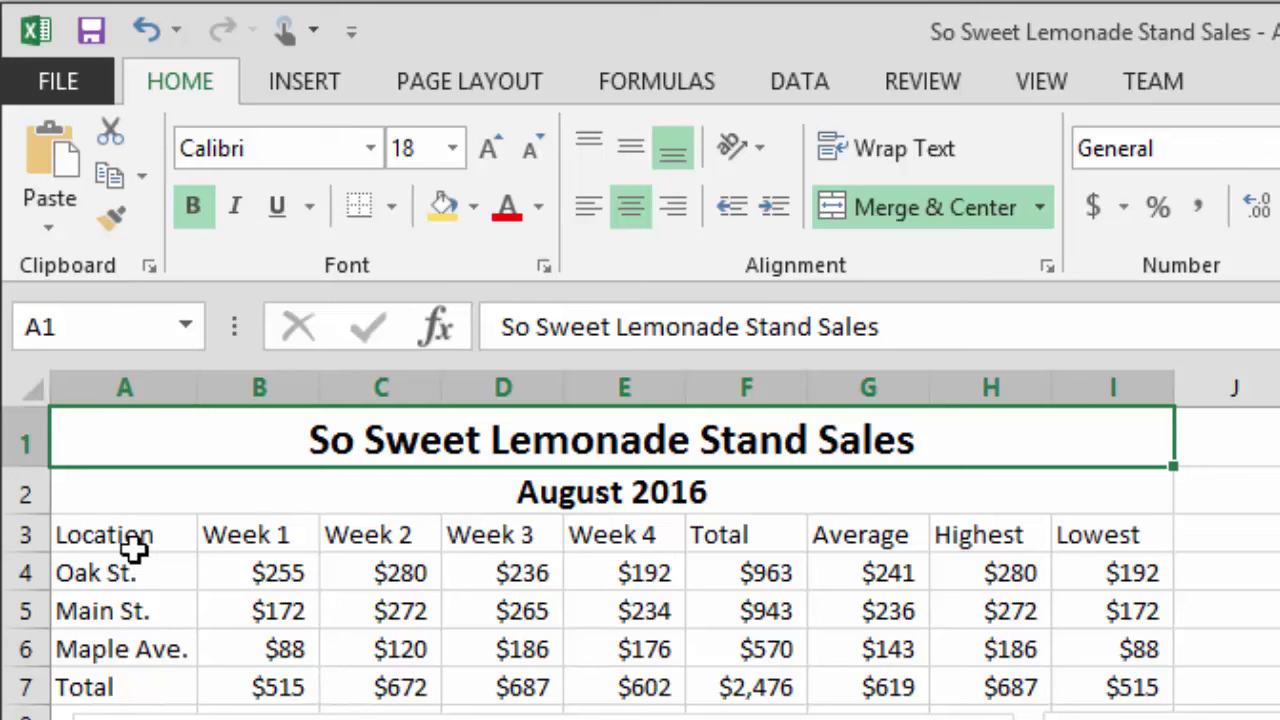
drag(200, 380, 200, 380)
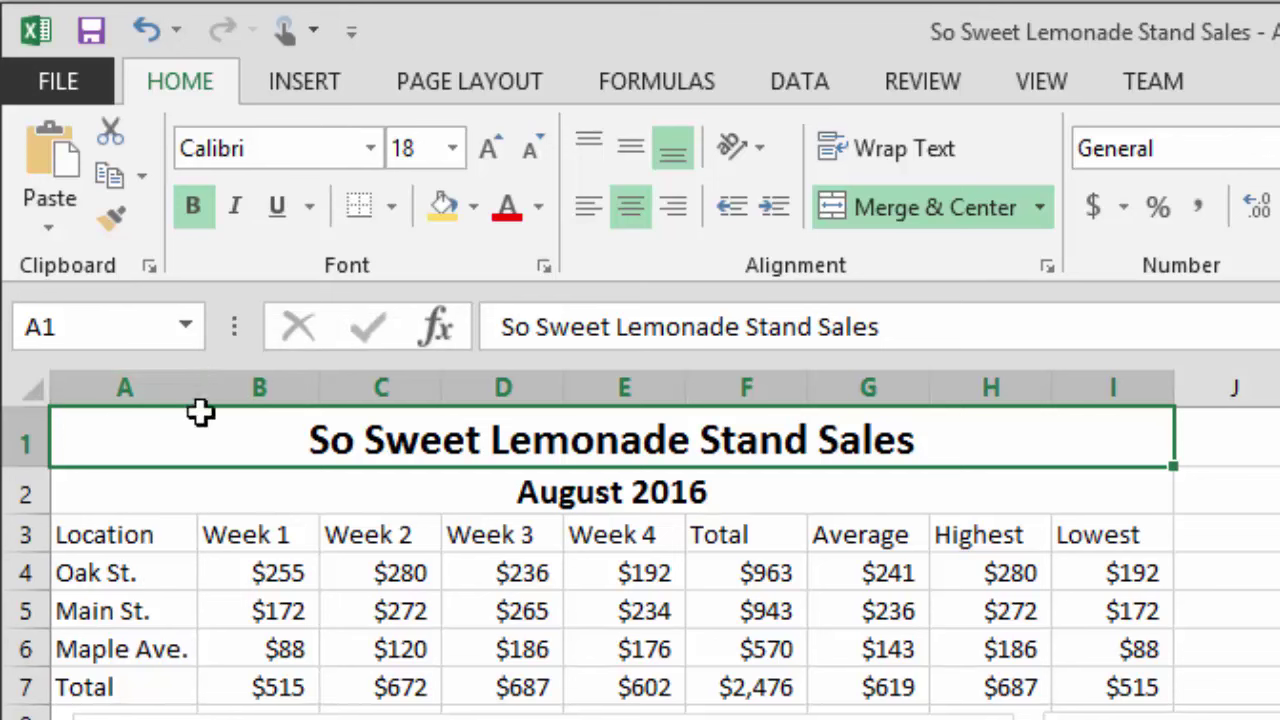
click(465, 476)
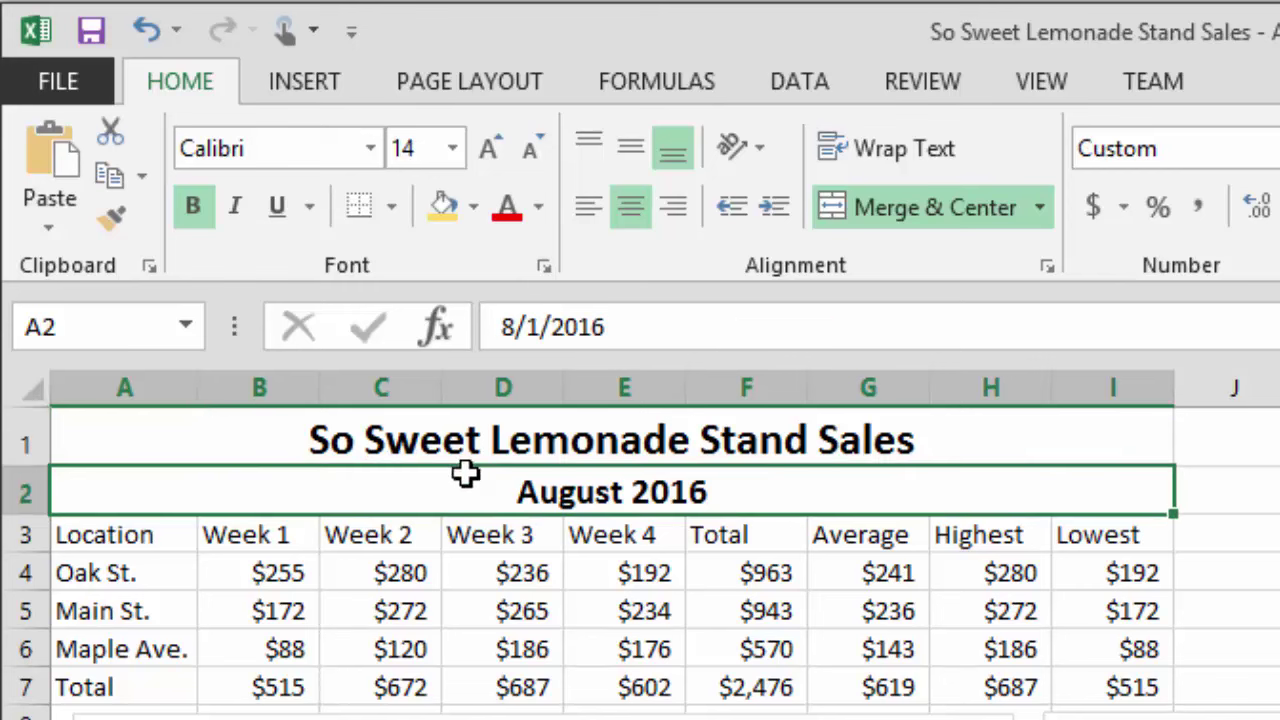
click(447, 430)
click(425, 485)
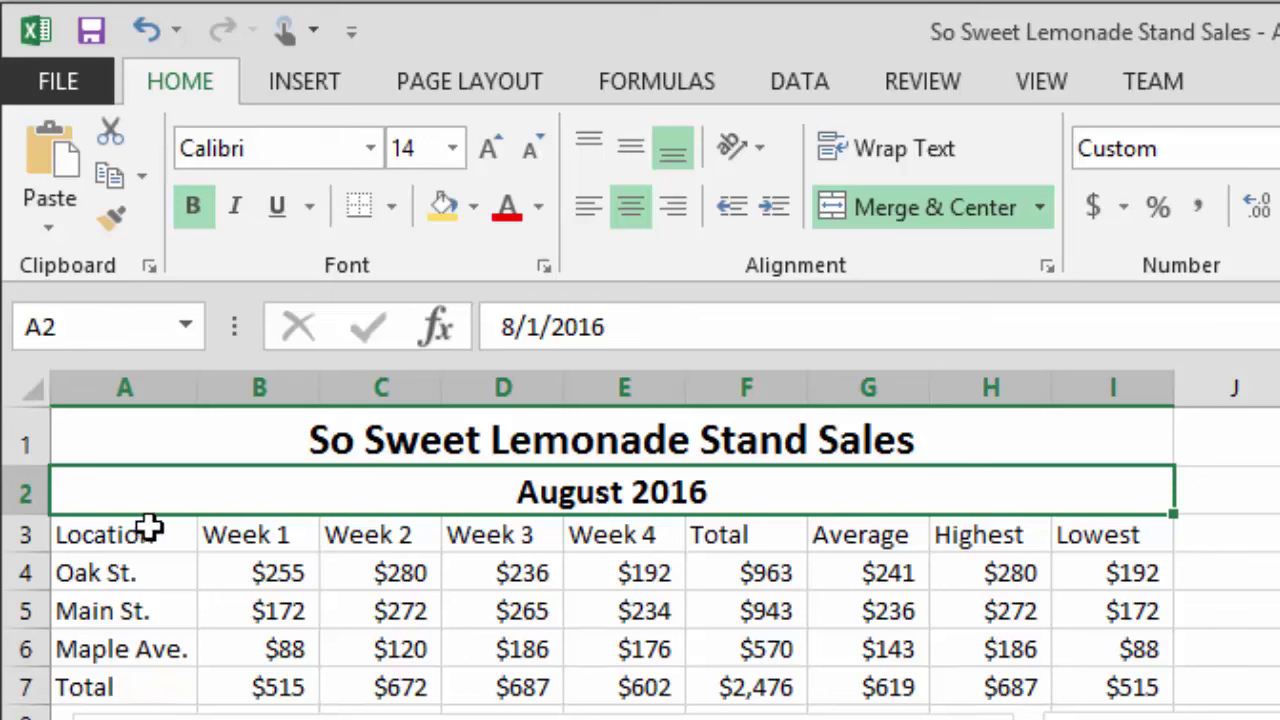
click(173, 447)
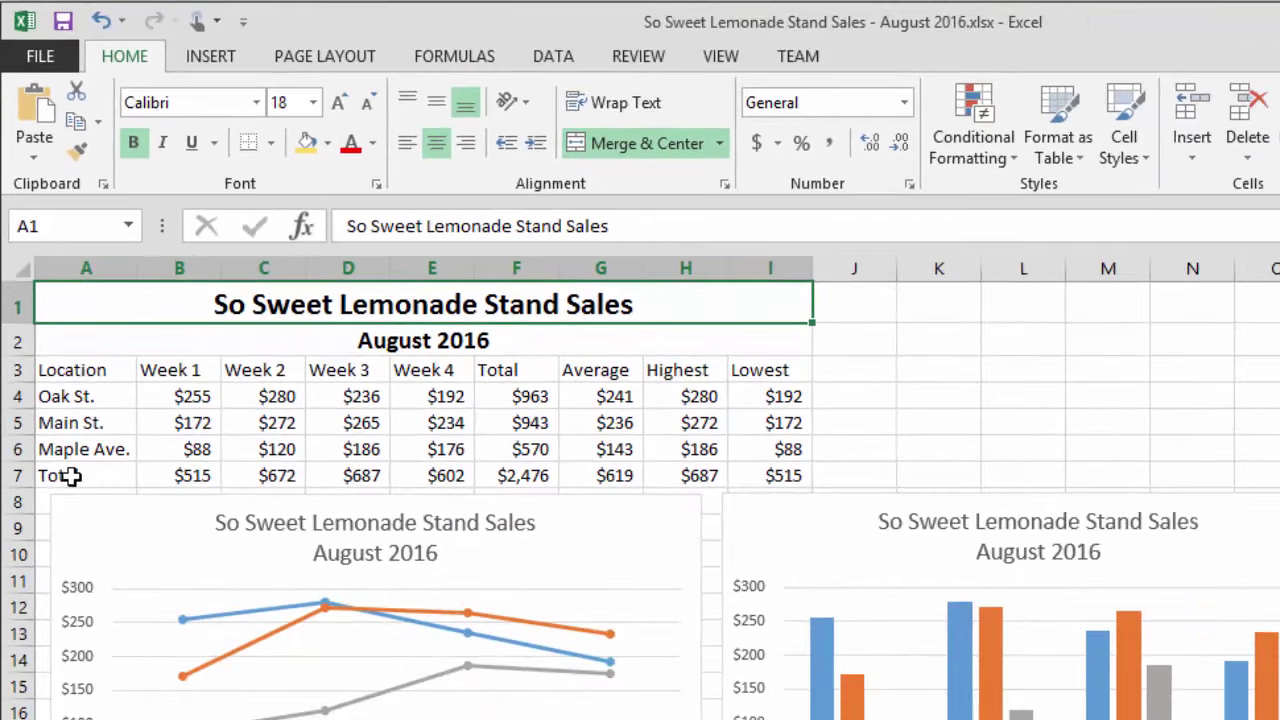
drag(71, 474, 789, 475)
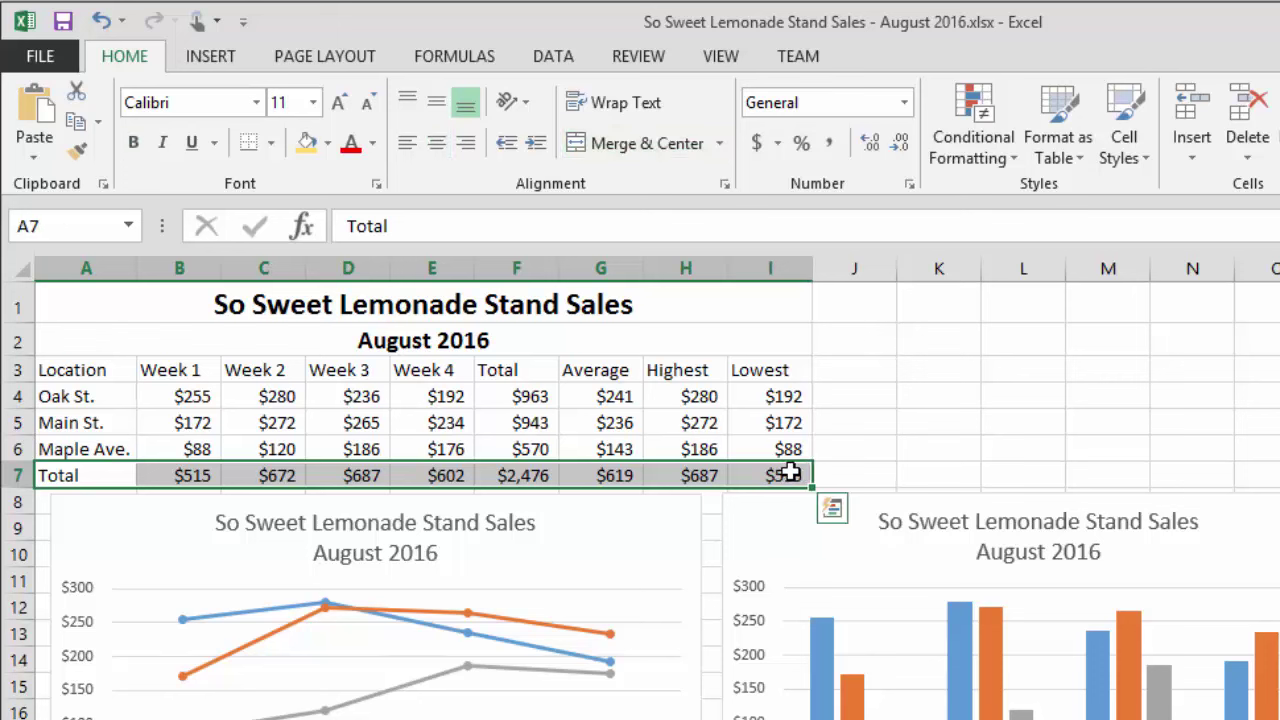
click(789, 476)
drag(88, 476, 777, 477)
click(757, 481)
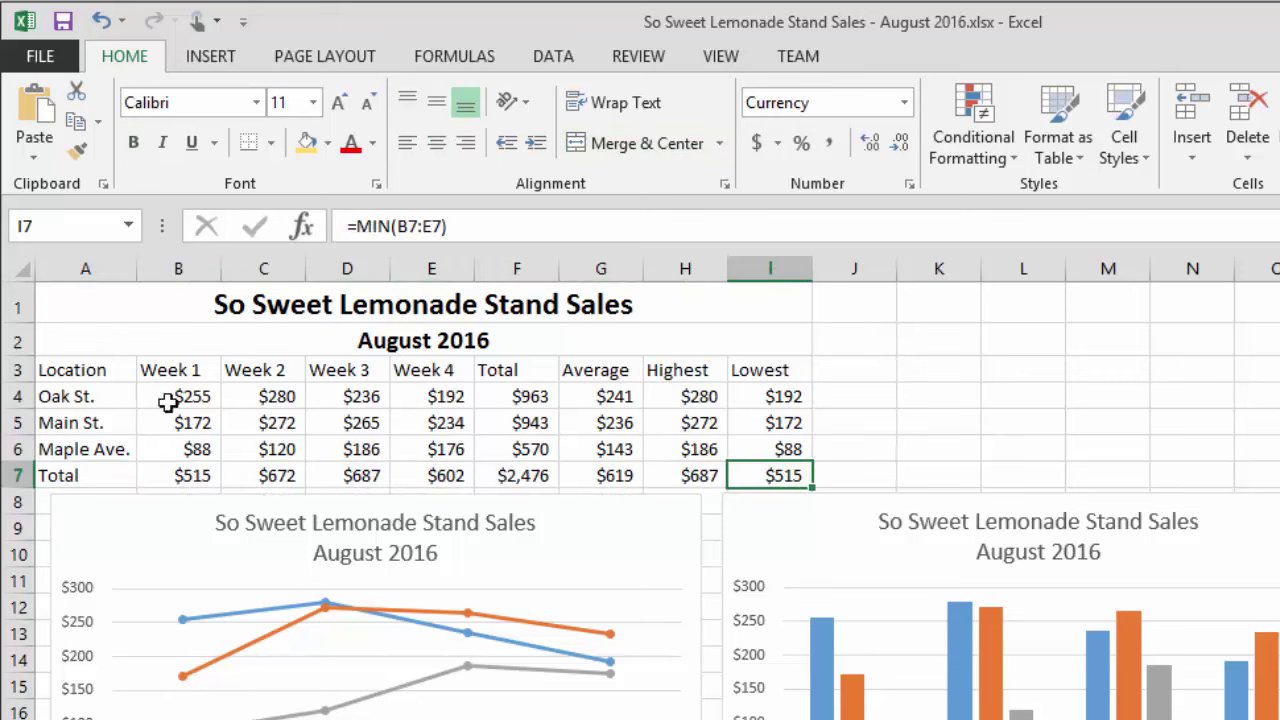
click(51, 371)
drag(122, 475, 797, 477)
click(770, 477)
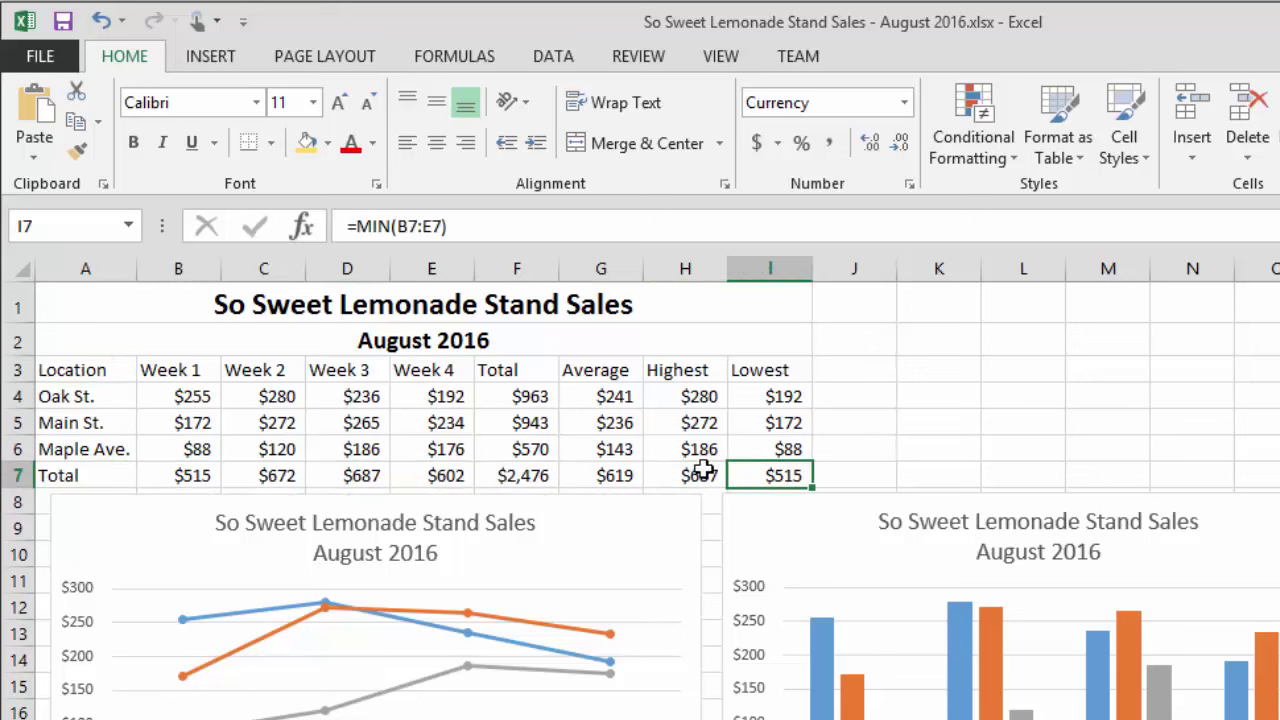
click(70, 360)
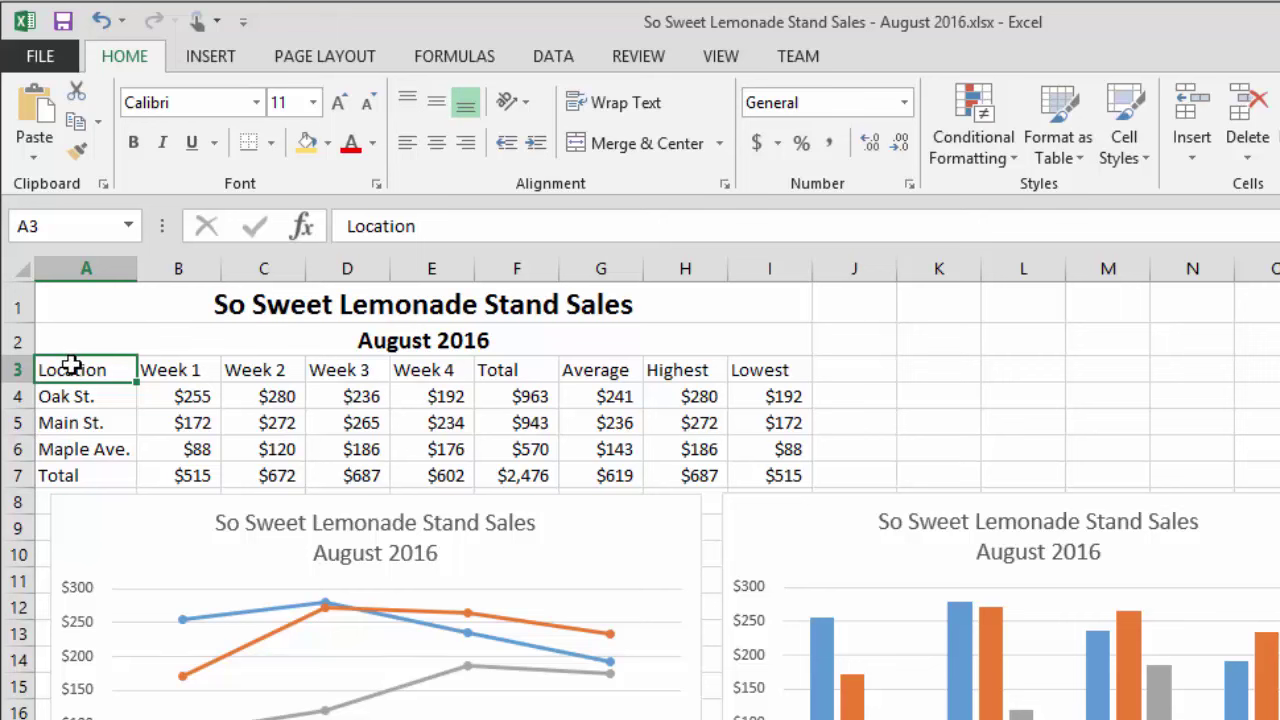
Step: Format the range A3:I7 as a table with headers in Table Style Medium 5, and reapply that same style to the table
drag(73, 369, 771, 477)
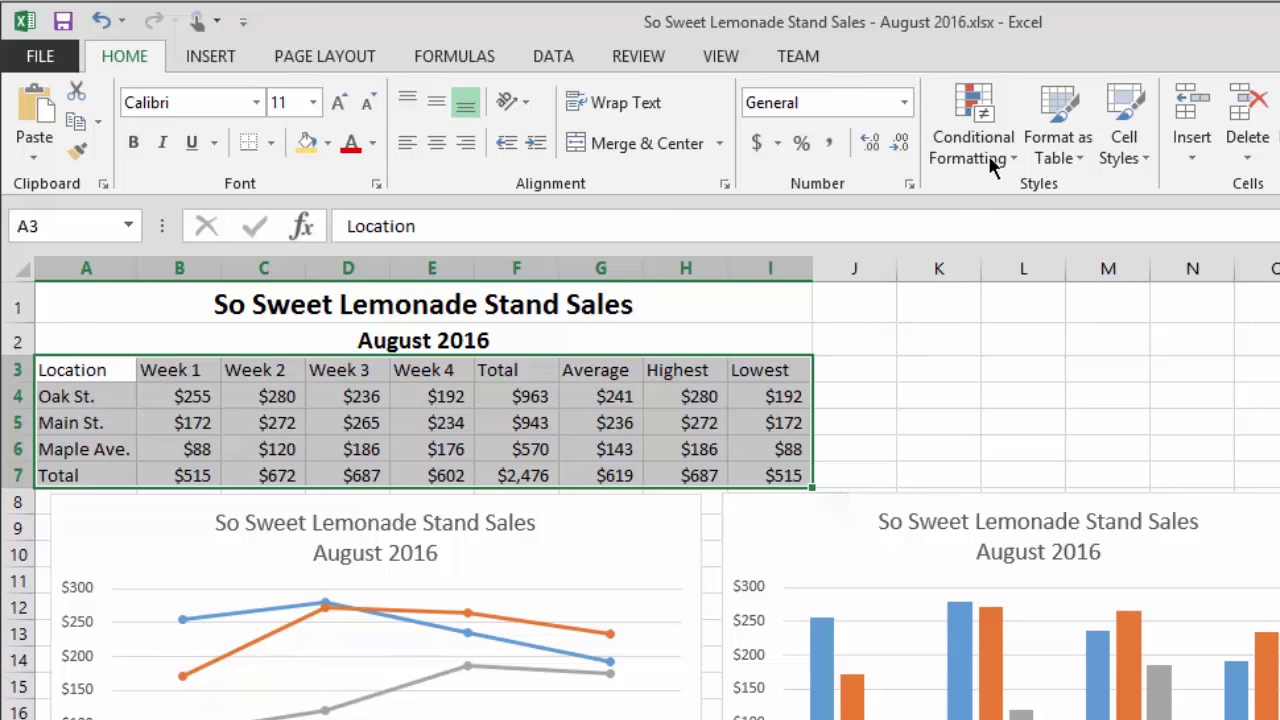
click(1080, 160)
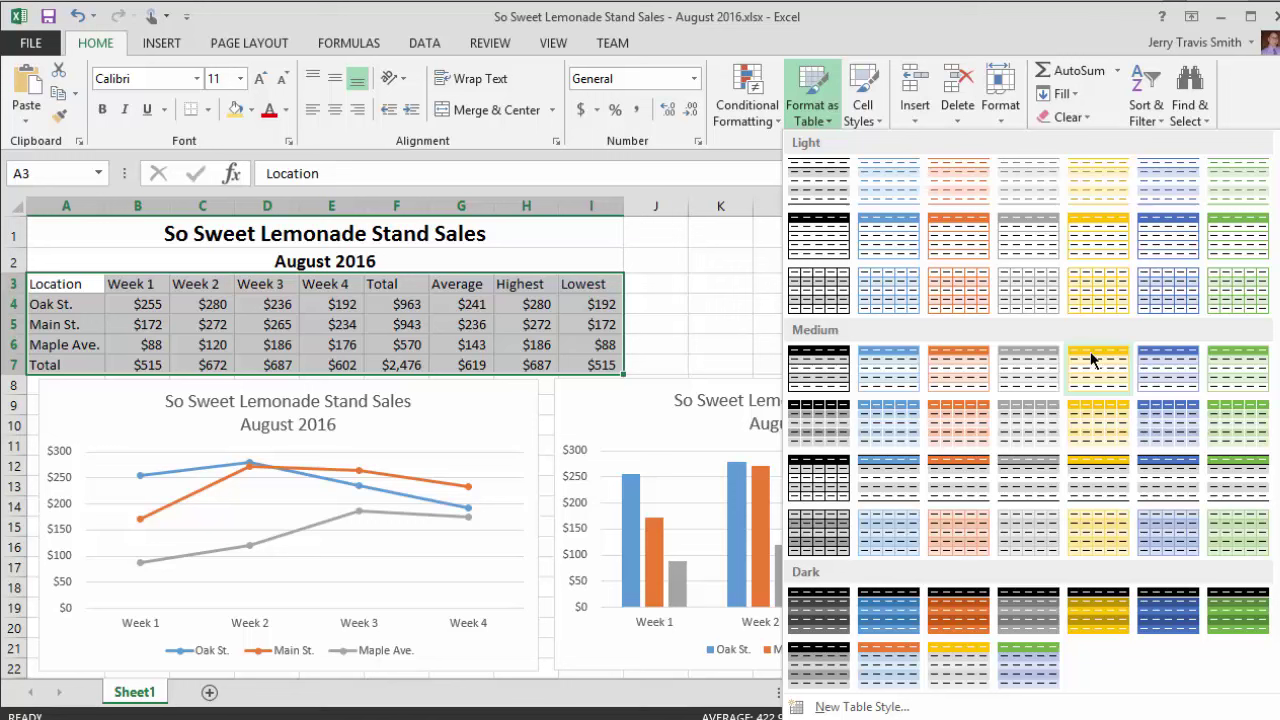
click(1092, 362)
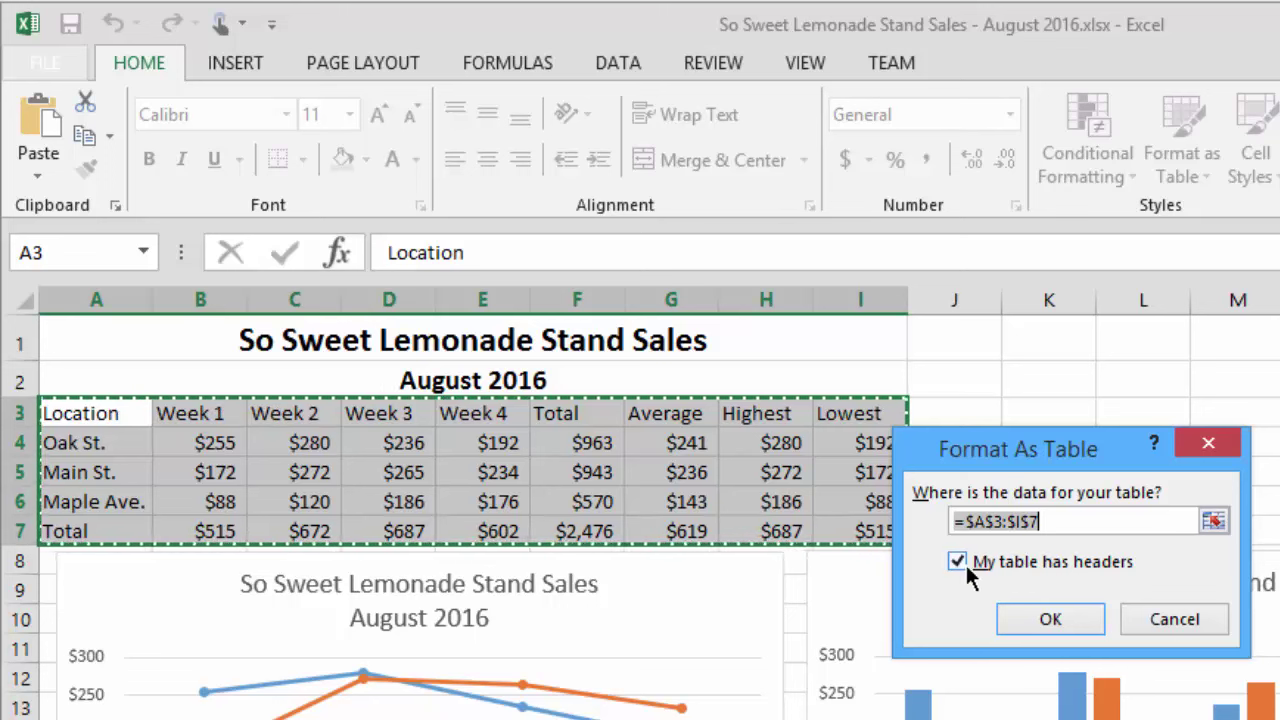
click(1043, 618)
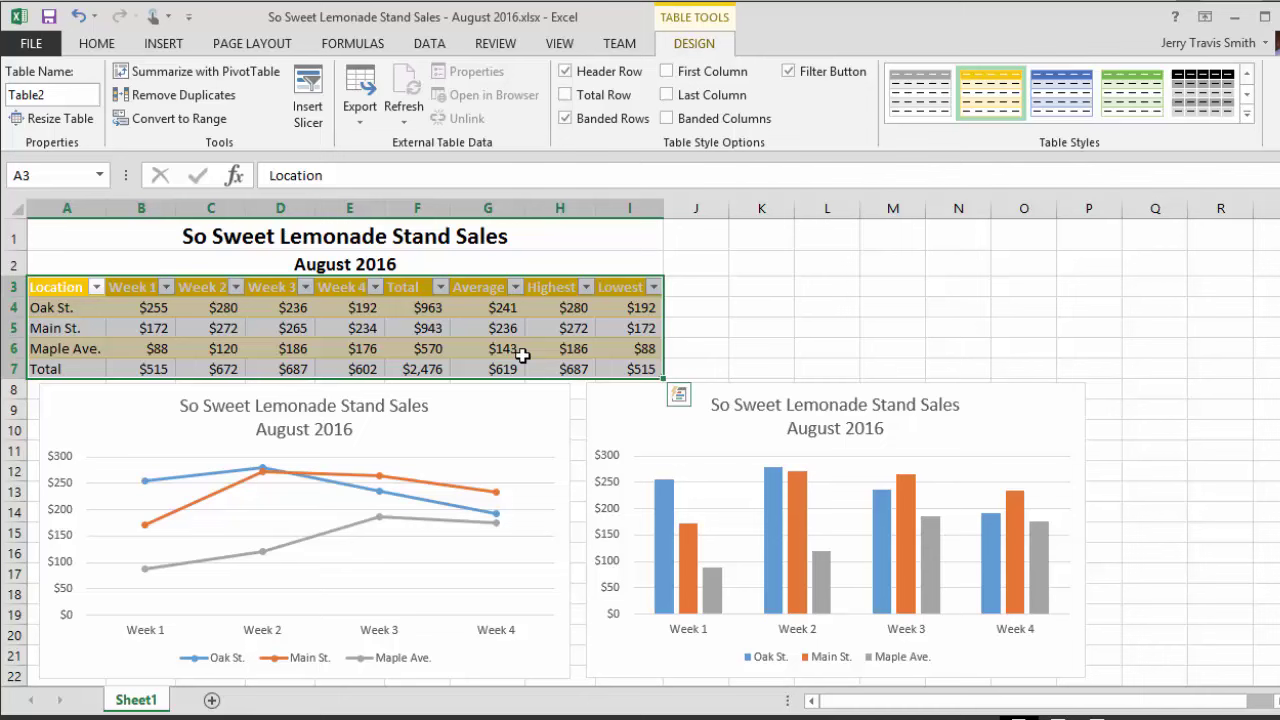
click(1247, 114)
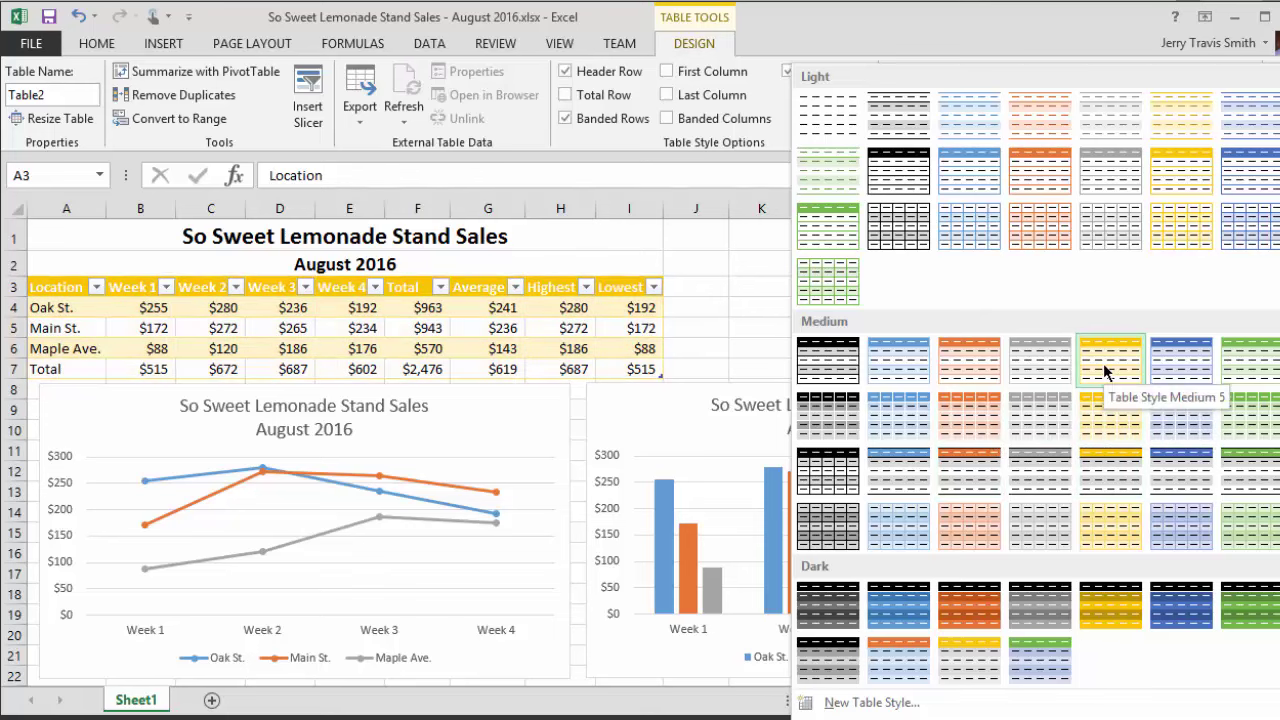
click(1104, 371)
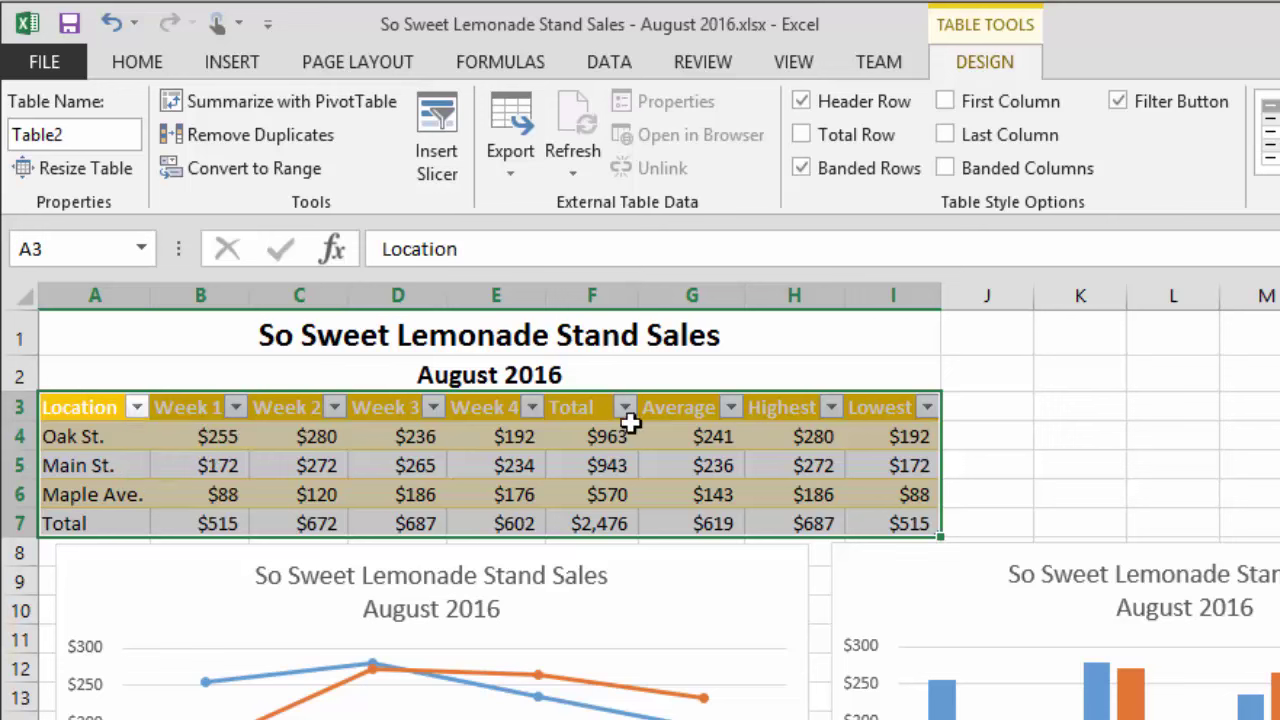
Step: Examine the sort and filter options offered for the table's Total and Location columns
click(927, 408)
click(929, 410)
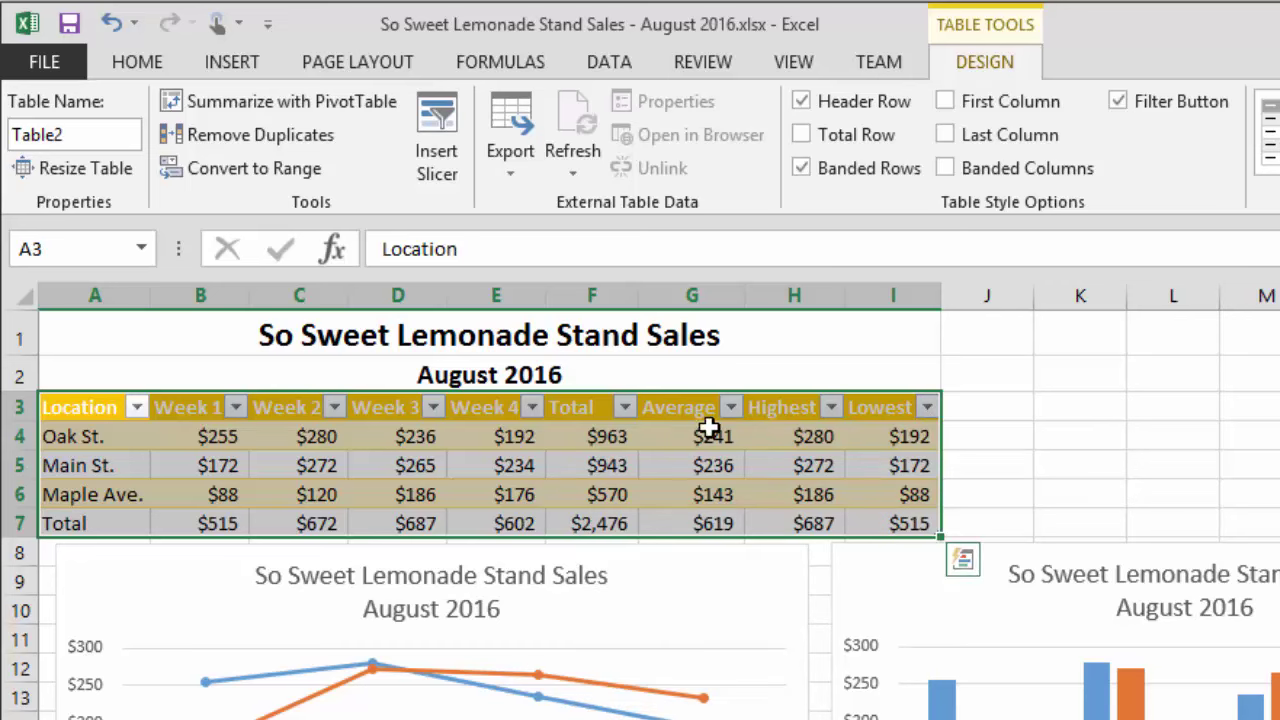
click(624, 407)
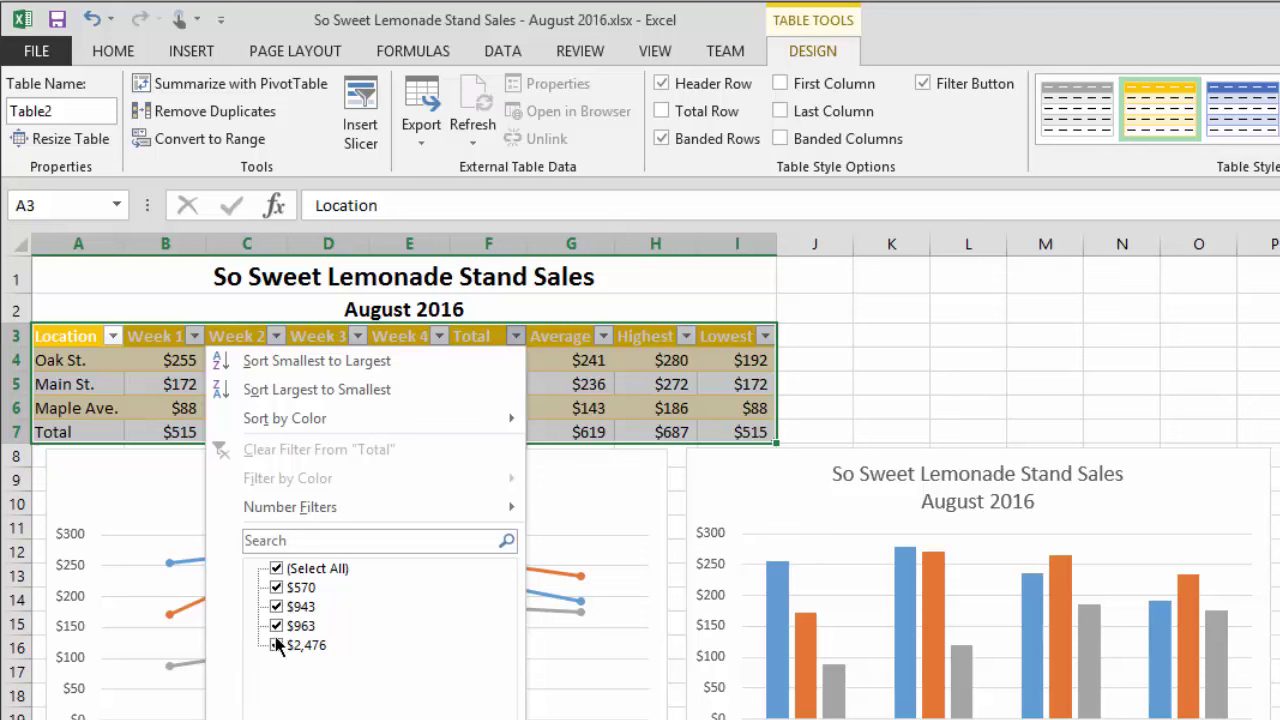
click(457, 335)
click(113, 337)
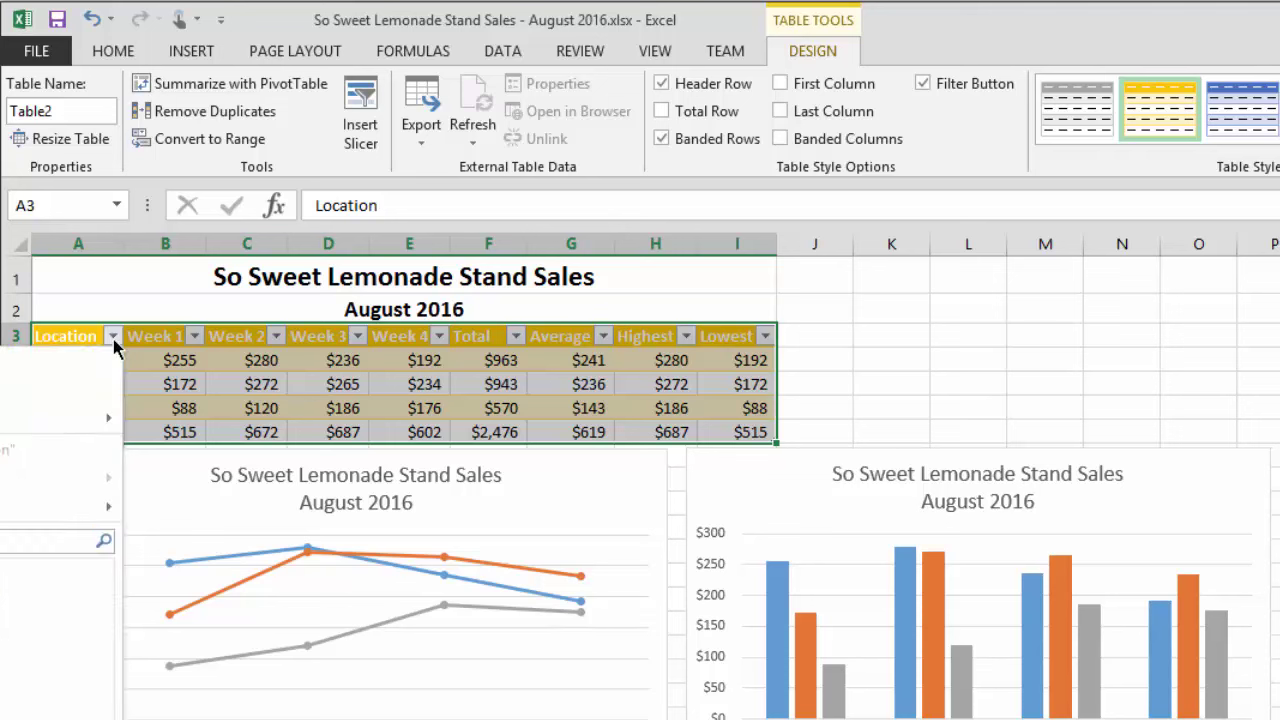
click(113, 339)
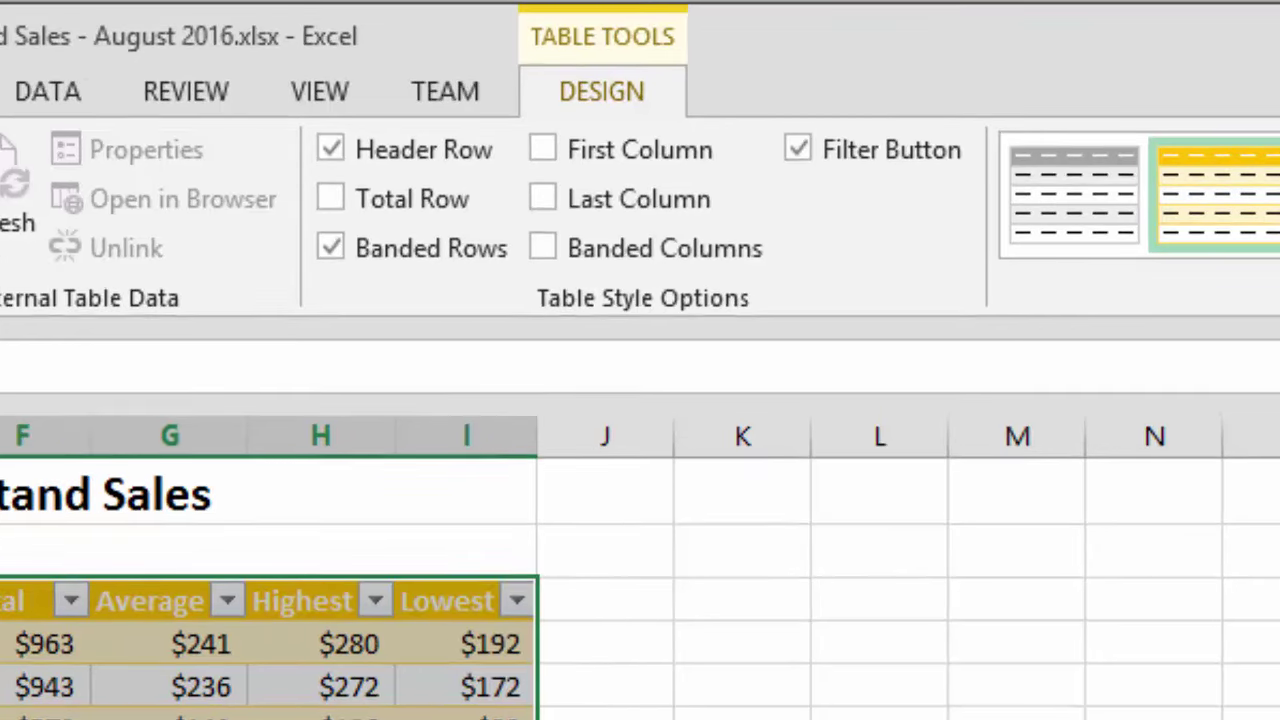
Step: Turn off the filter buttons in the table's header row, and switch the extra total row on and off again
key(shift+Left)
key(shift+BackSpace)
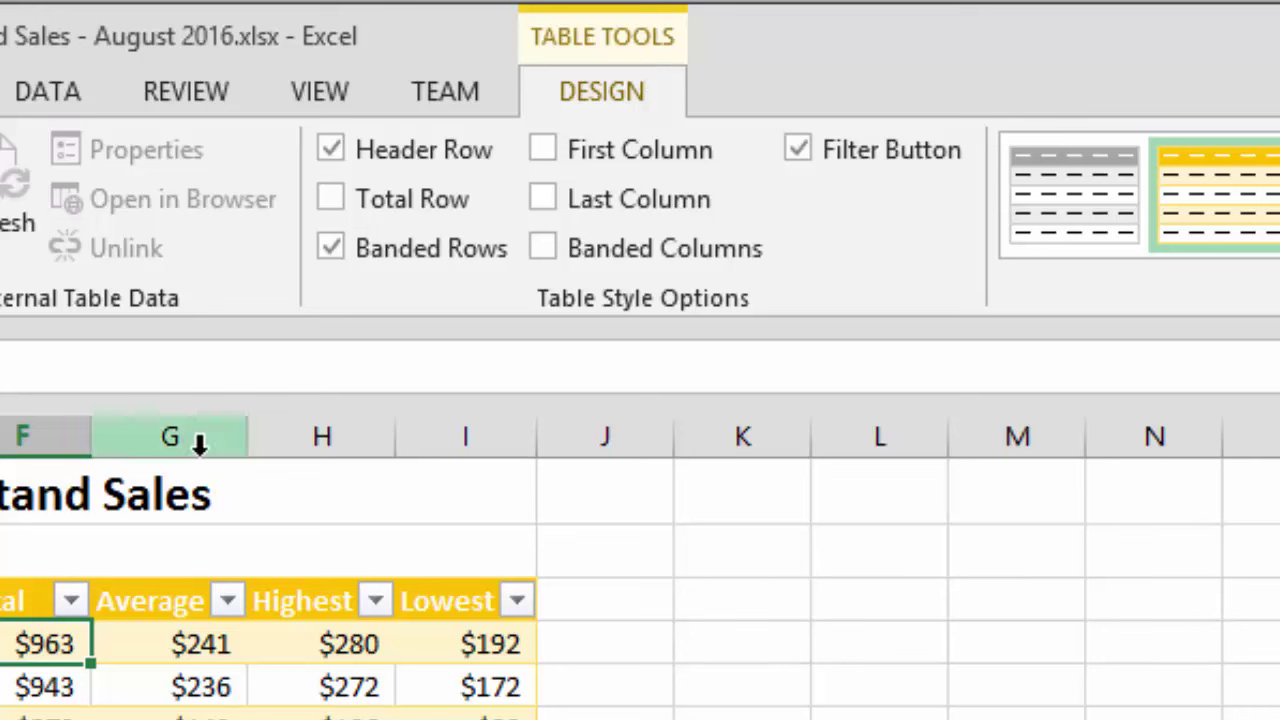
click(728, 594)
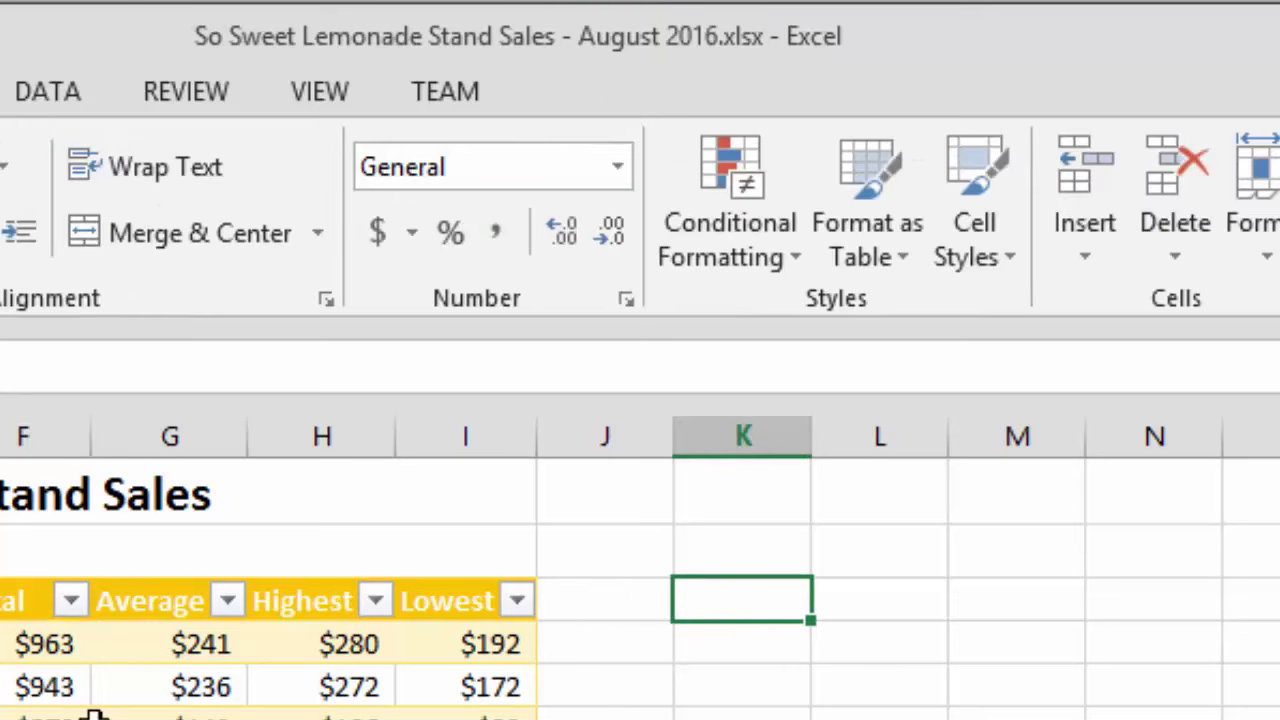
click(25, 687)
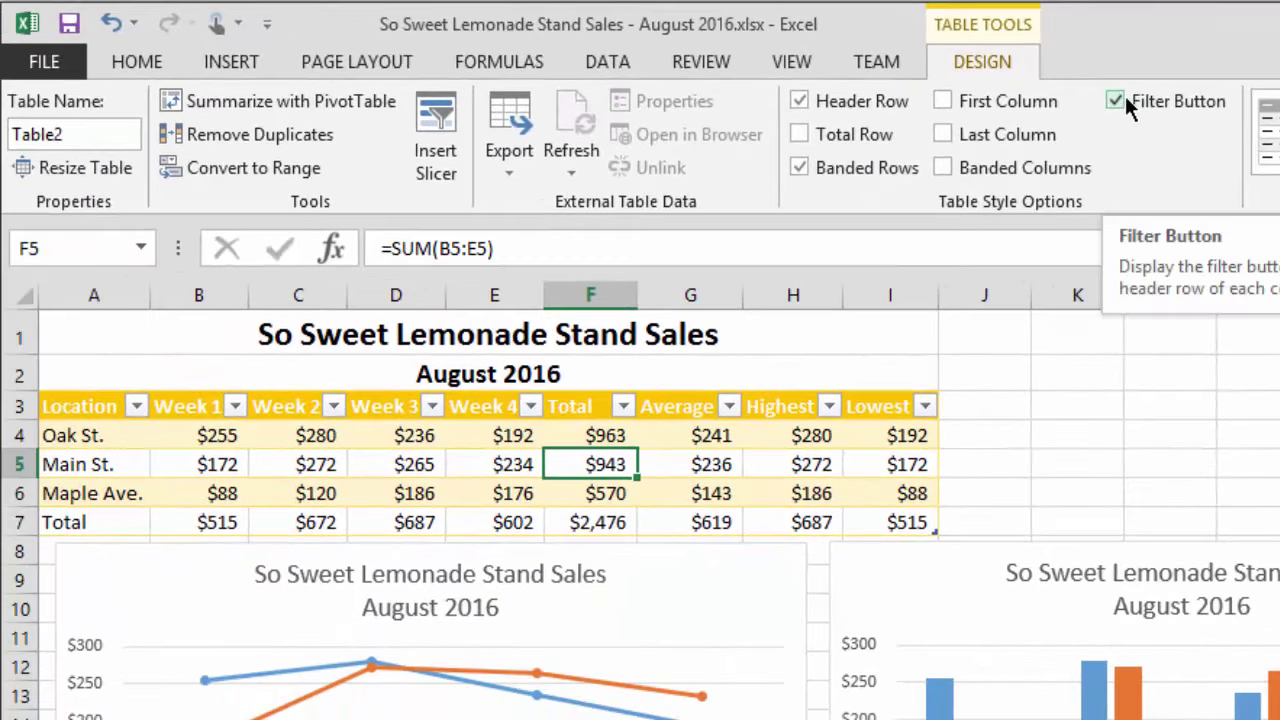
click(1114, 102)
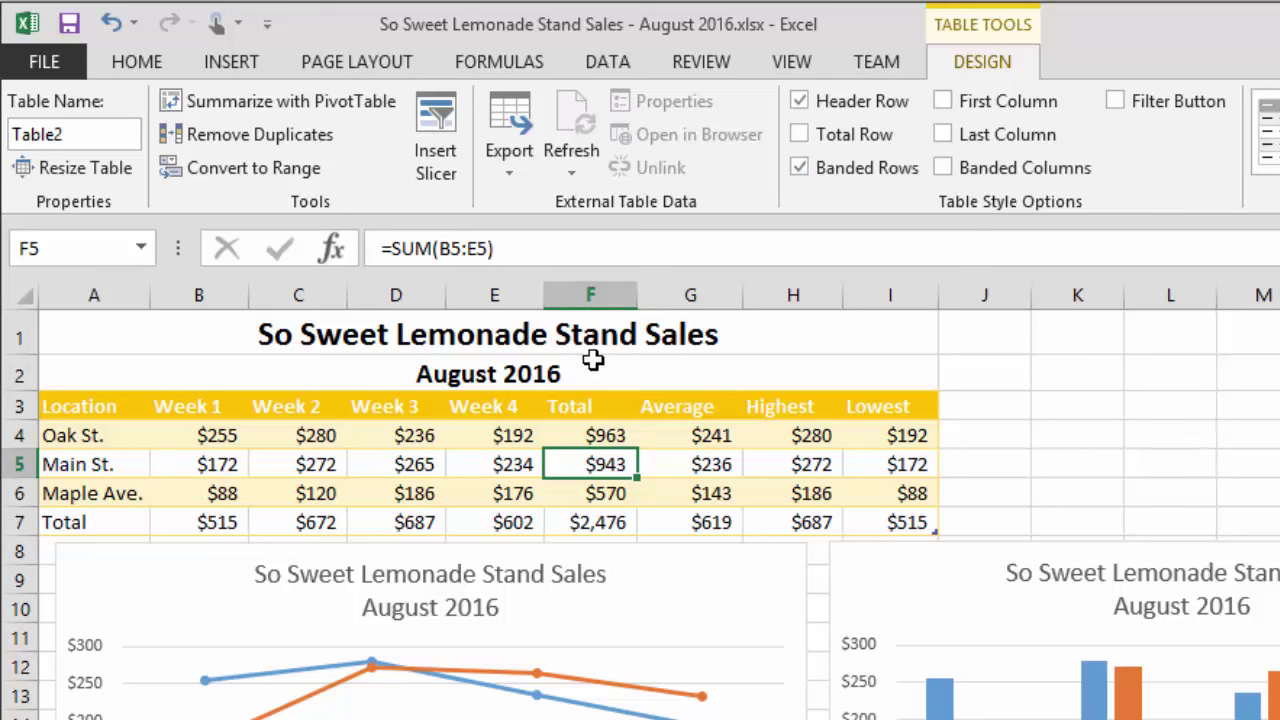
click(857, 142)
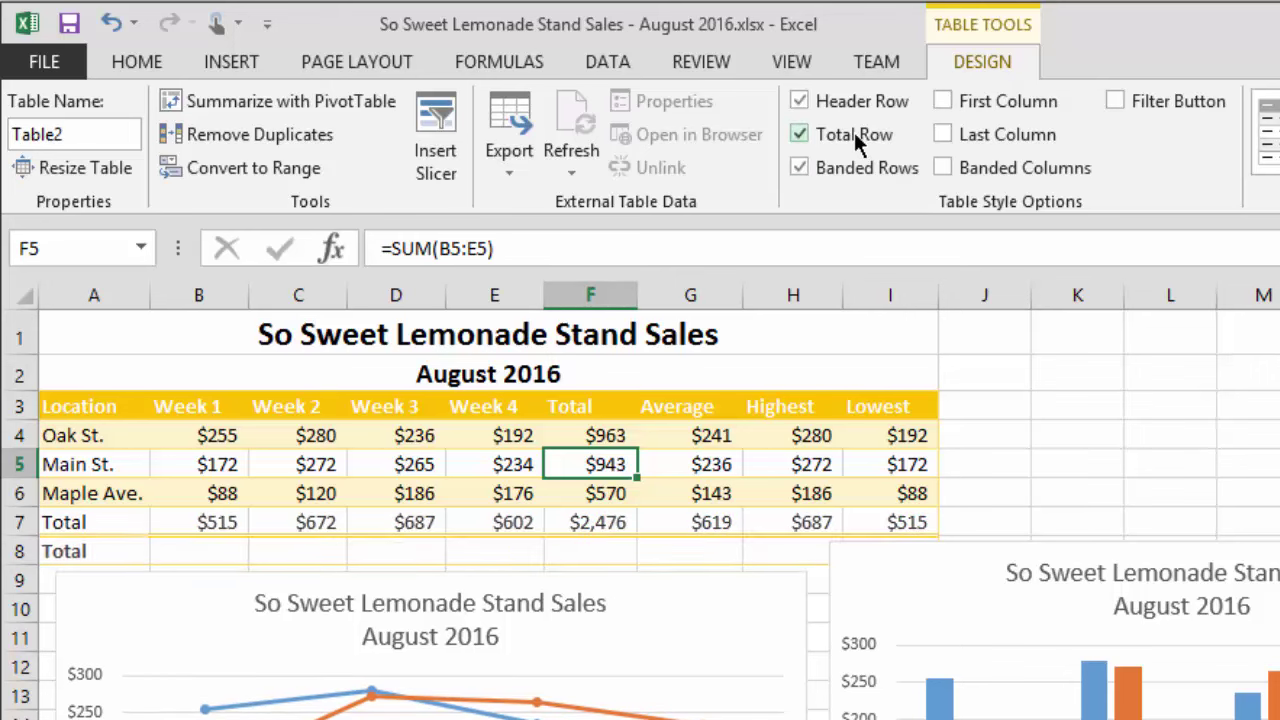
click(855, 140)
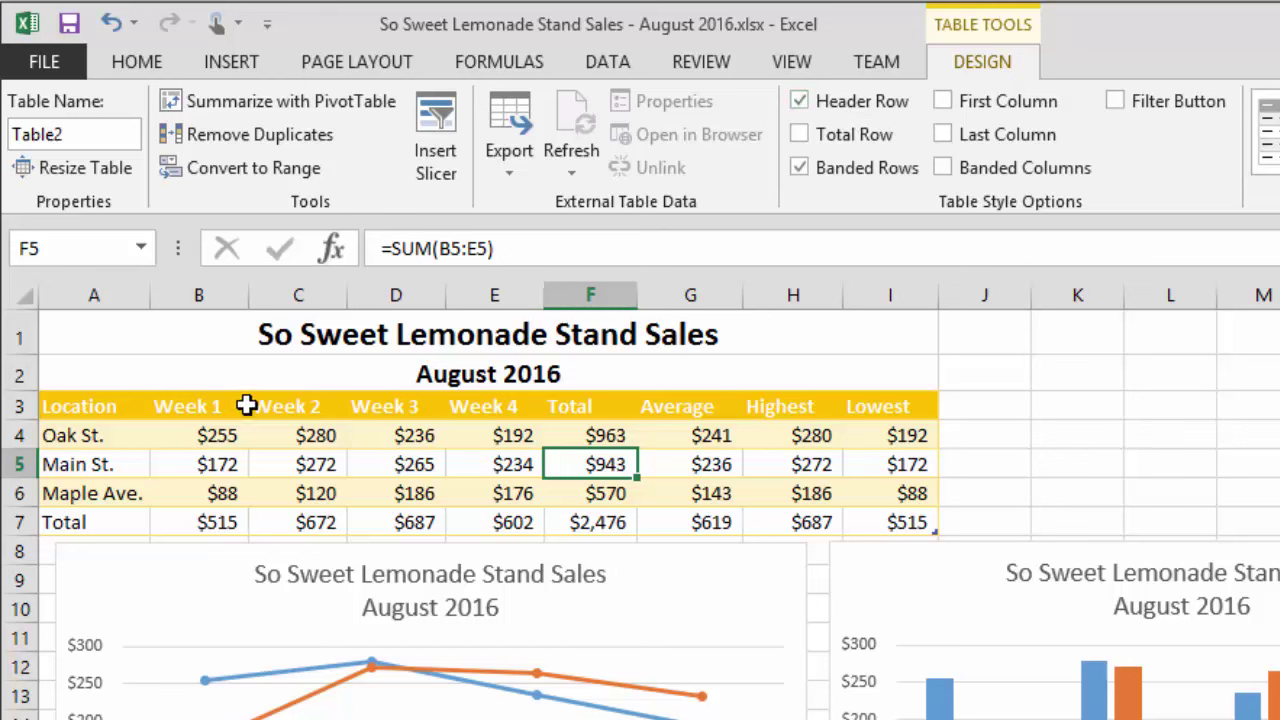
Step: Select the header cells from Week 1 to Total in turn to examine how they align with the numbers below
click(190, 408)
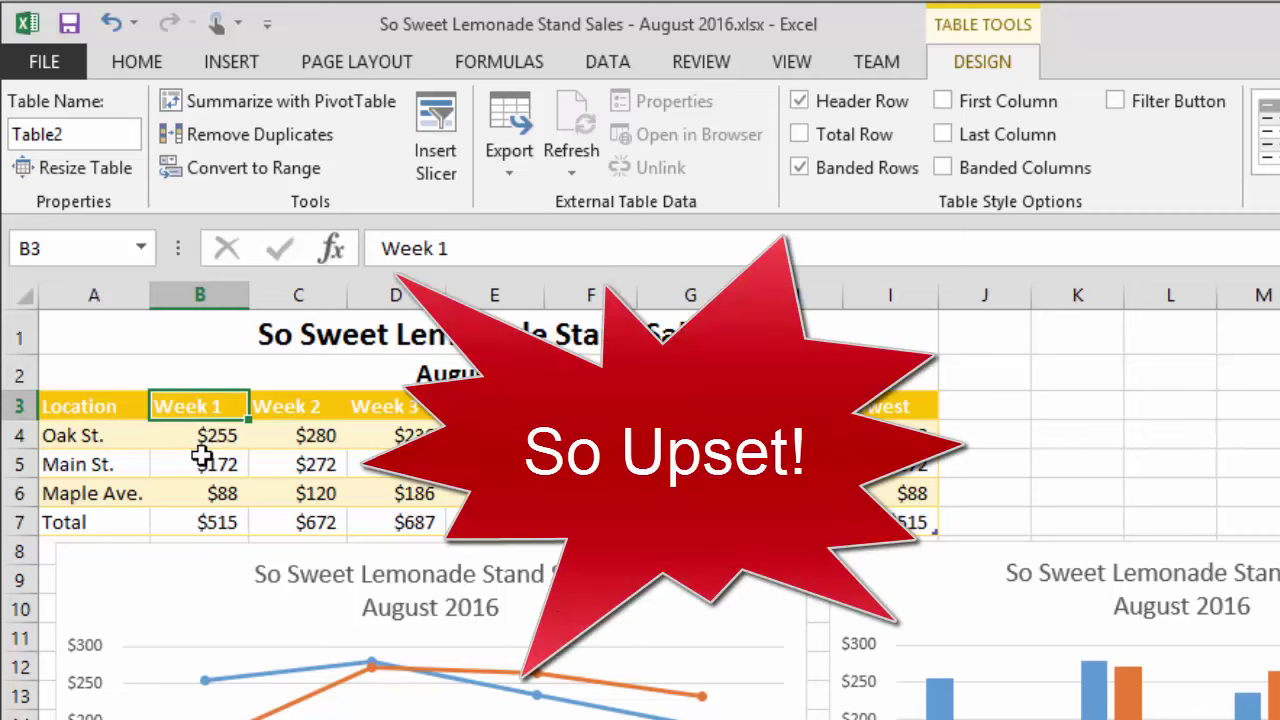
click(298, 410)
click(183, 412)
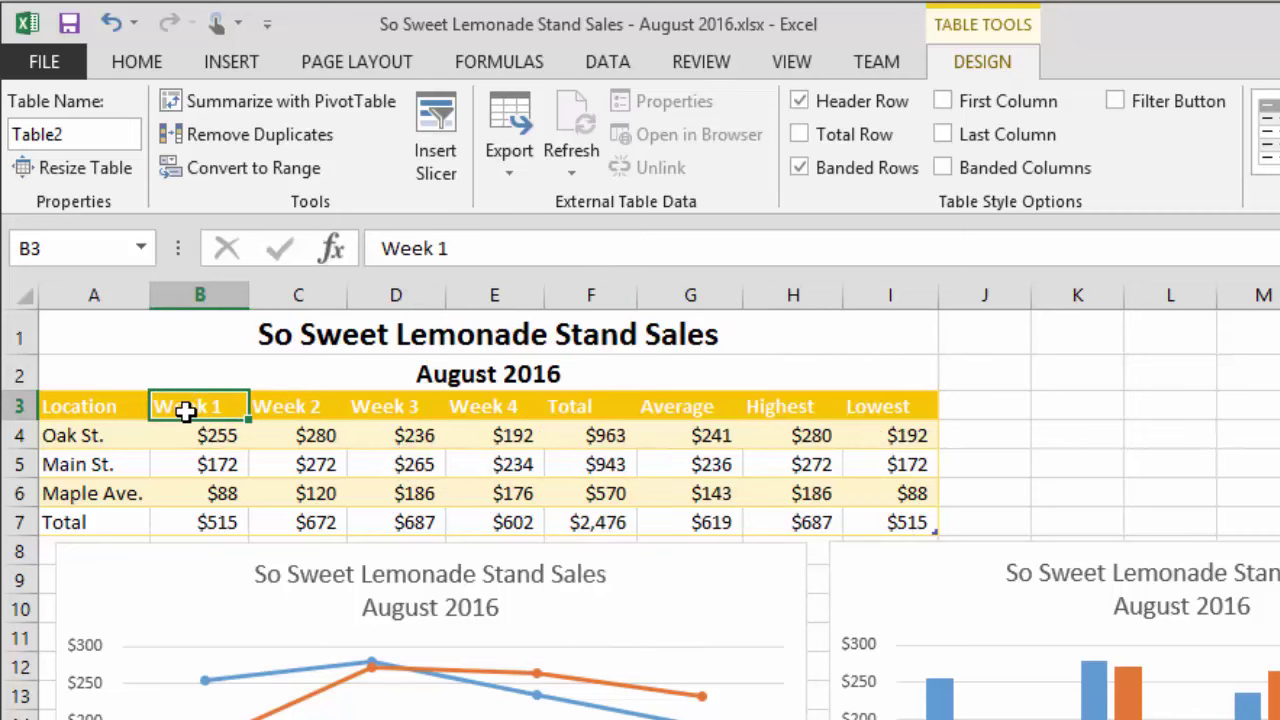
click(277, 408)
click(210, 412)
click(308, 412)
click(392, 412)
click(464, 410)
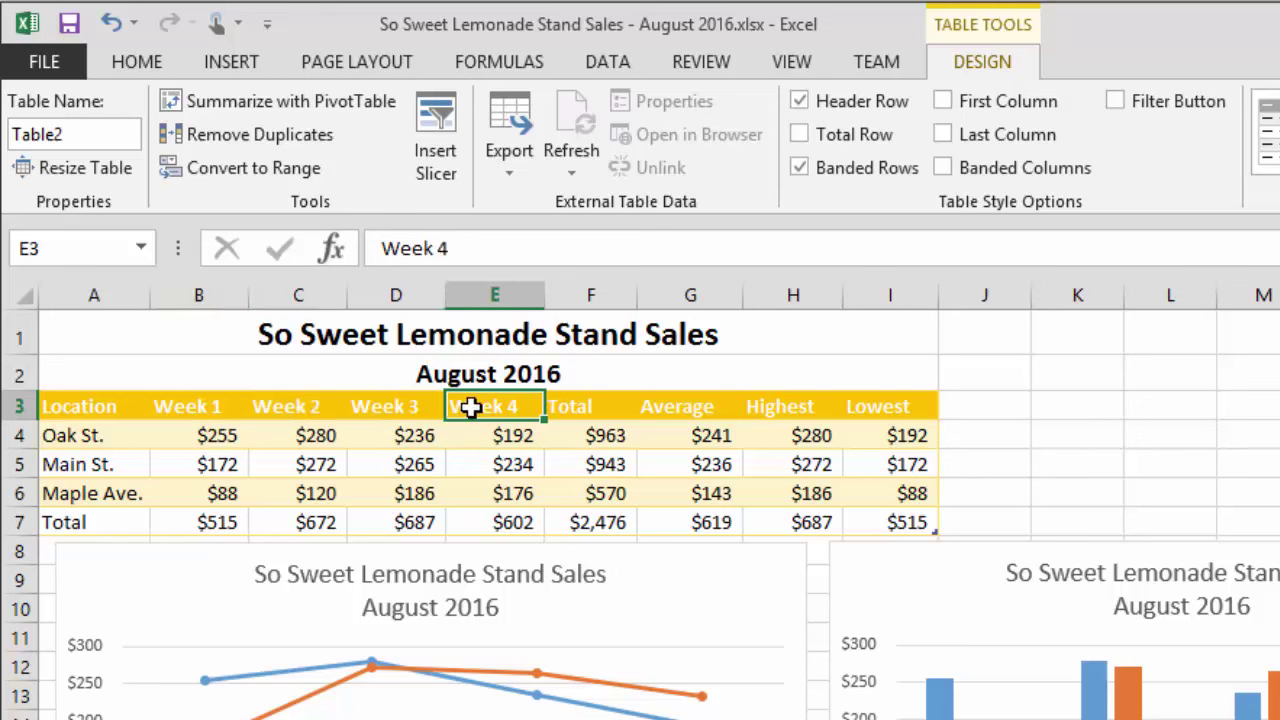
click(588, 410)
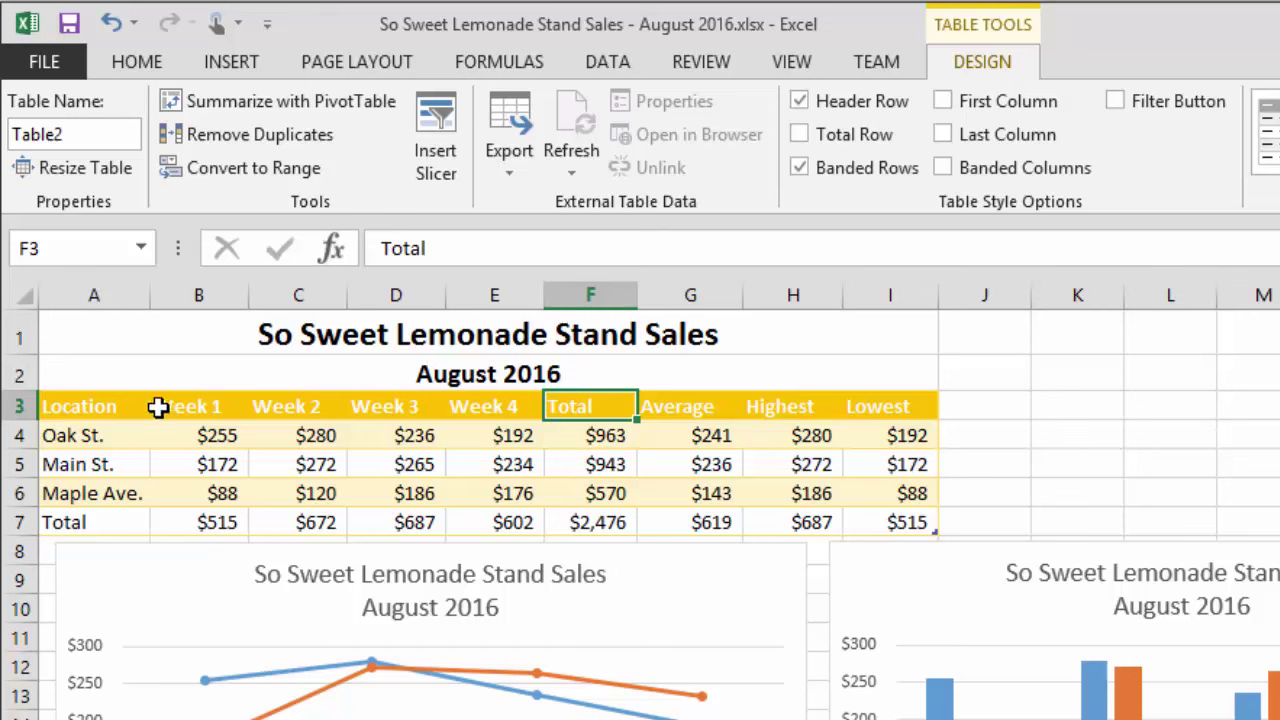
Step: Compare the alignment of the week headers with their amounts and of the Location header with the street names in A4:A6
click(212, 434)
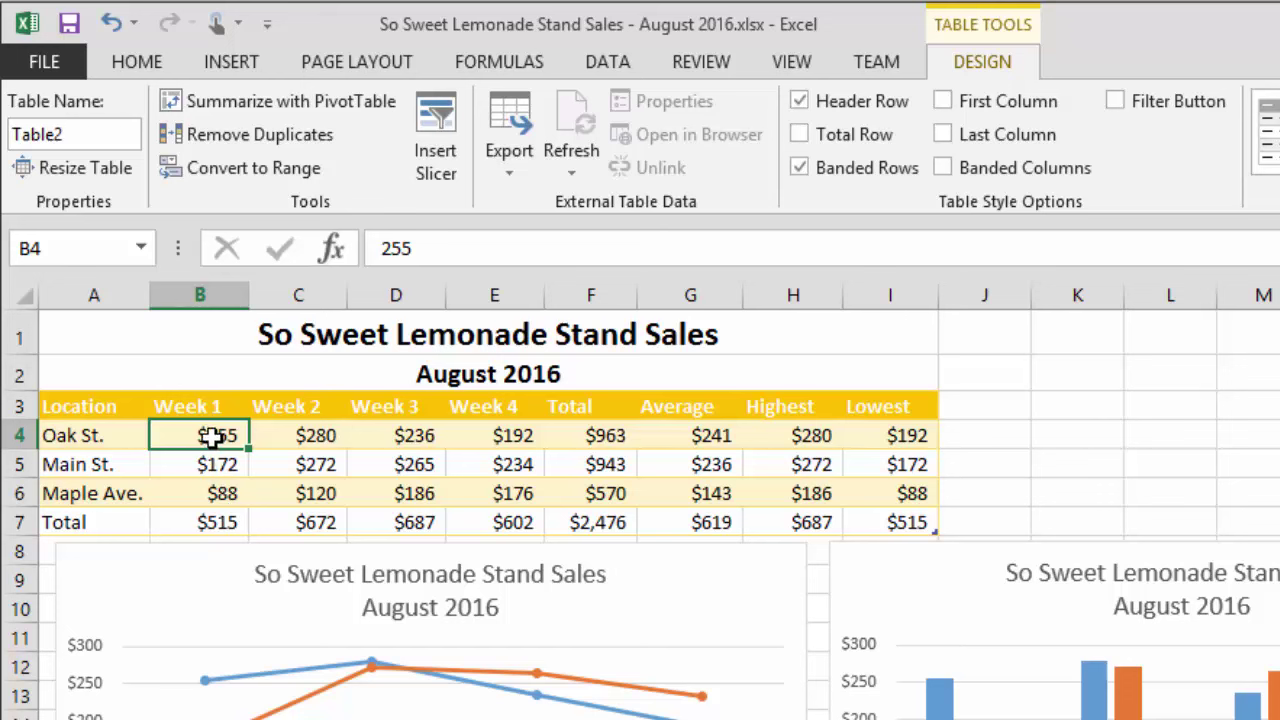
click(172, 405)
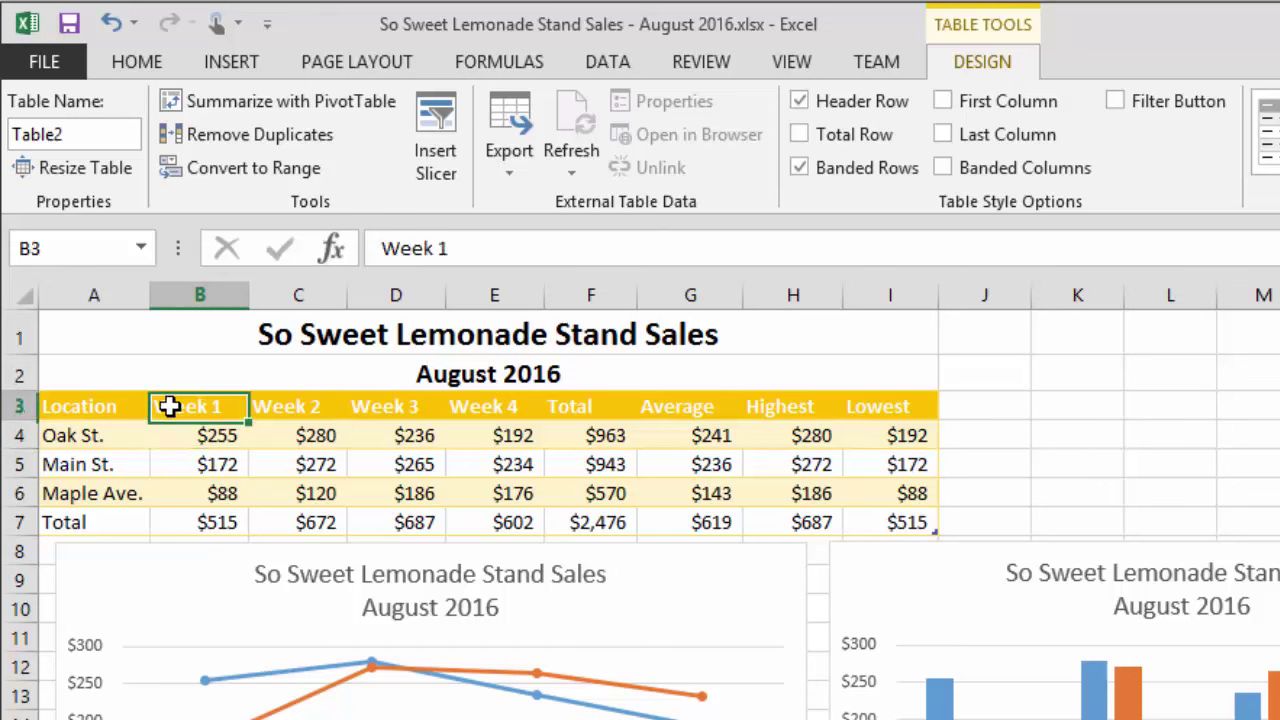
click(272, 405)
click(403, 405)
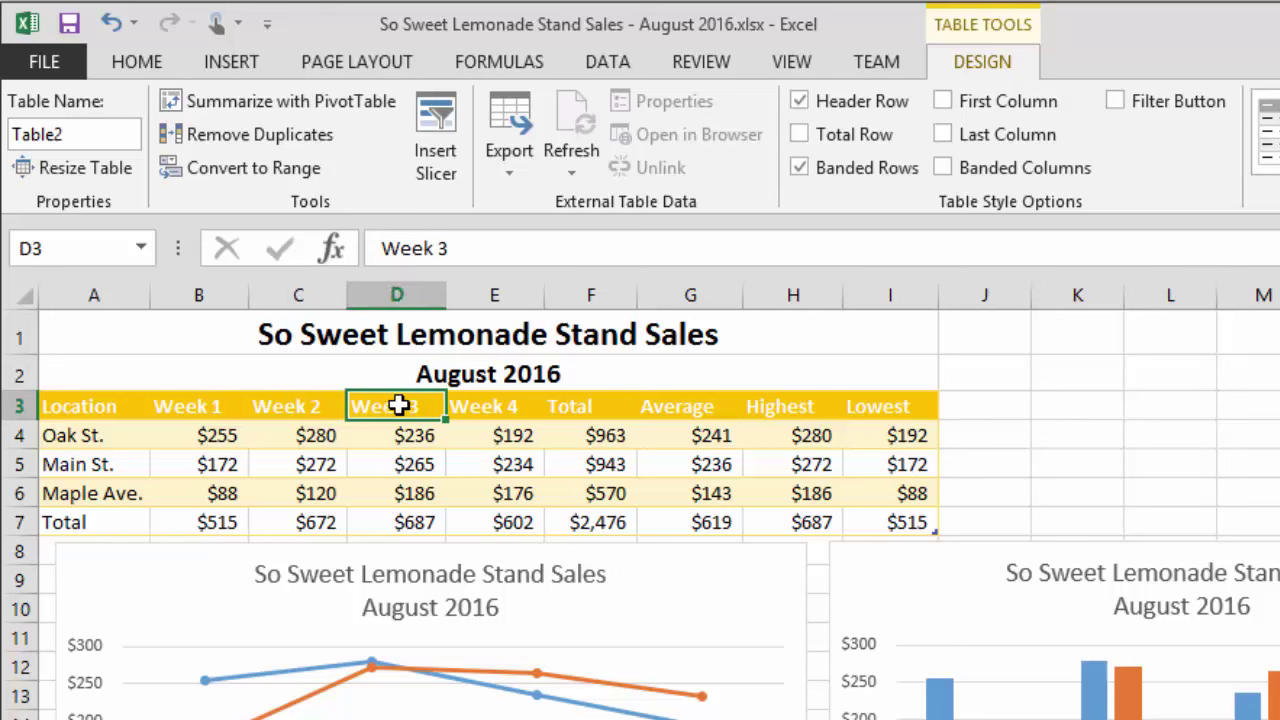
click(480, 407)
click(583, 408)
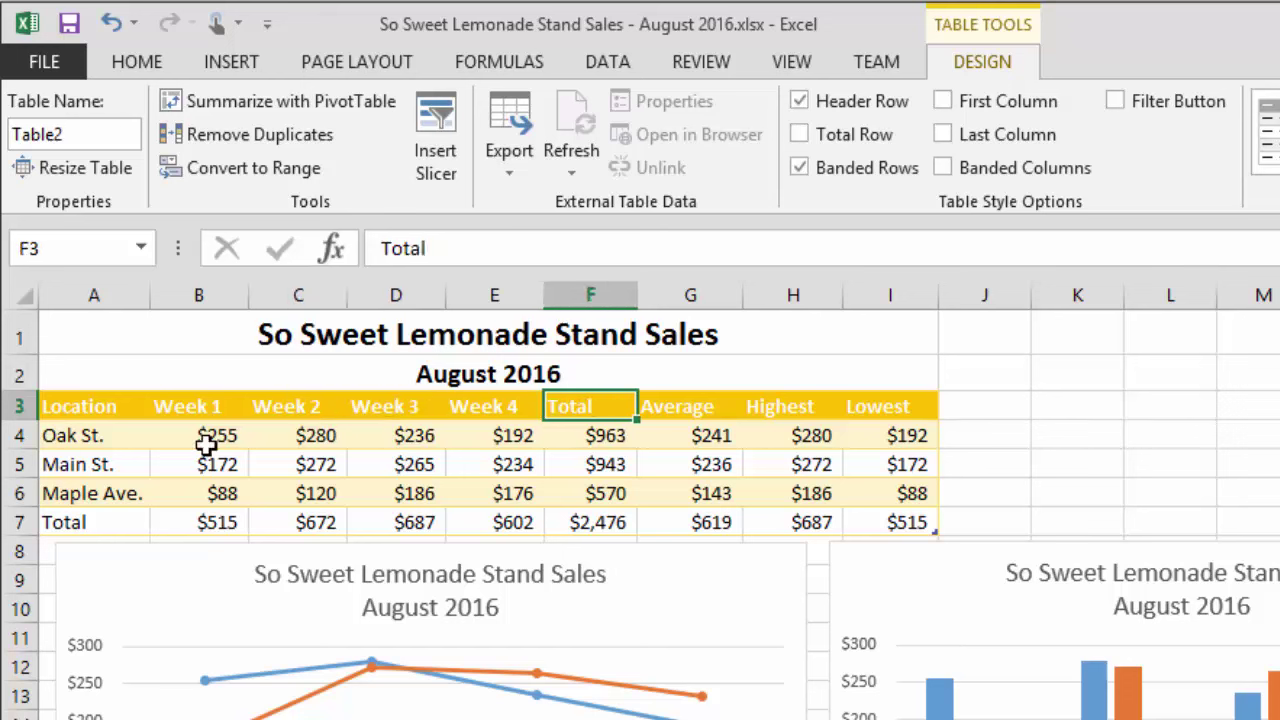
drag(100, 436, 109, 489)
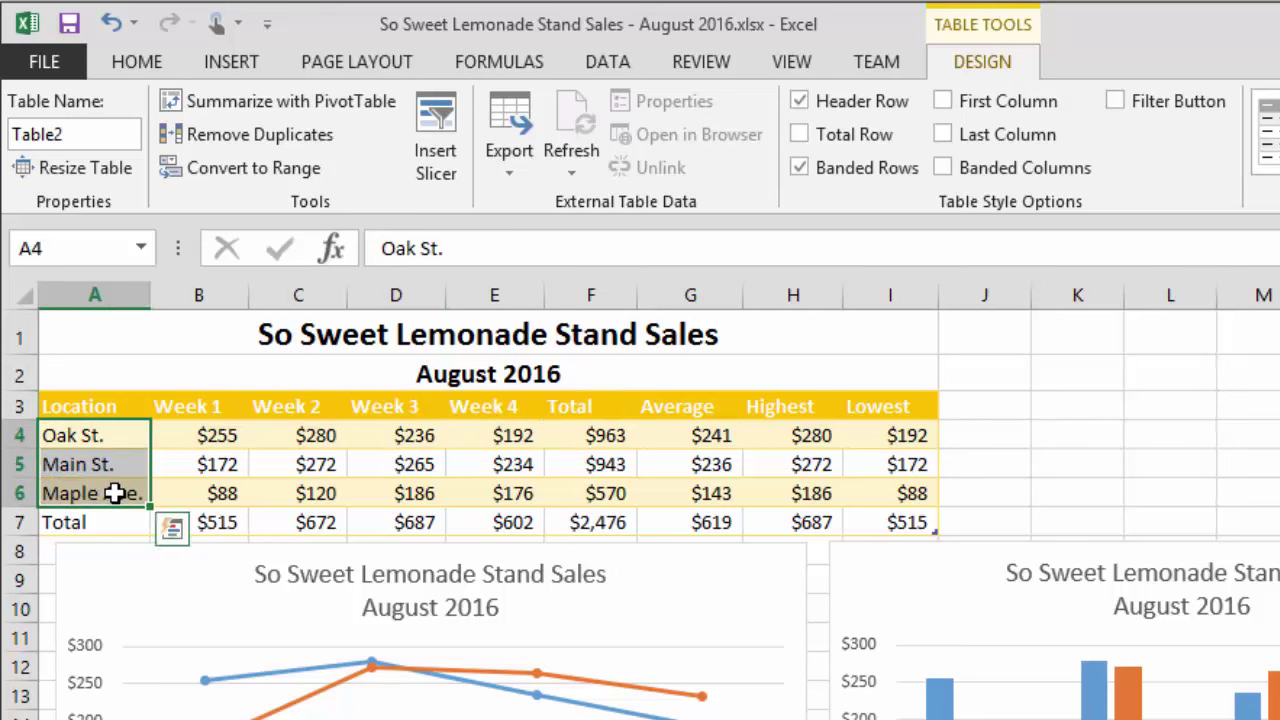
click(102, 404)
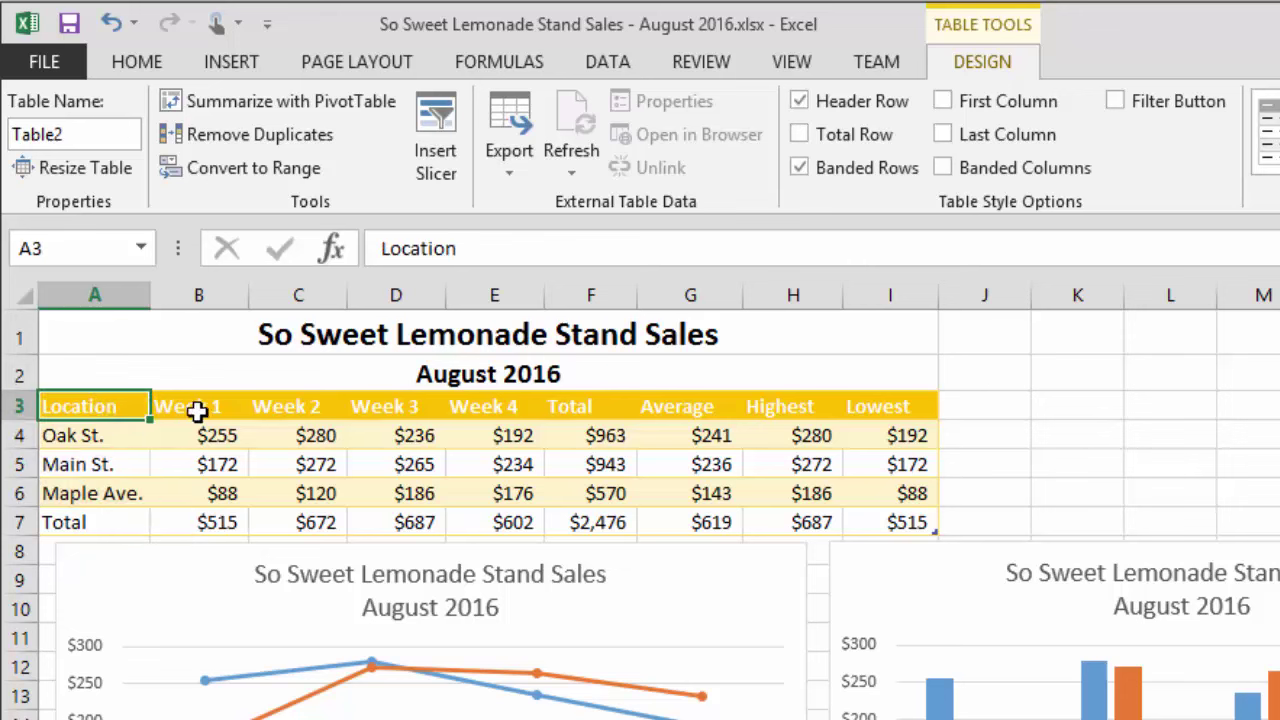
Step: Right-align the headers Week 1 through Lowest in B3:I3
drag(200, 405, 888, 406)
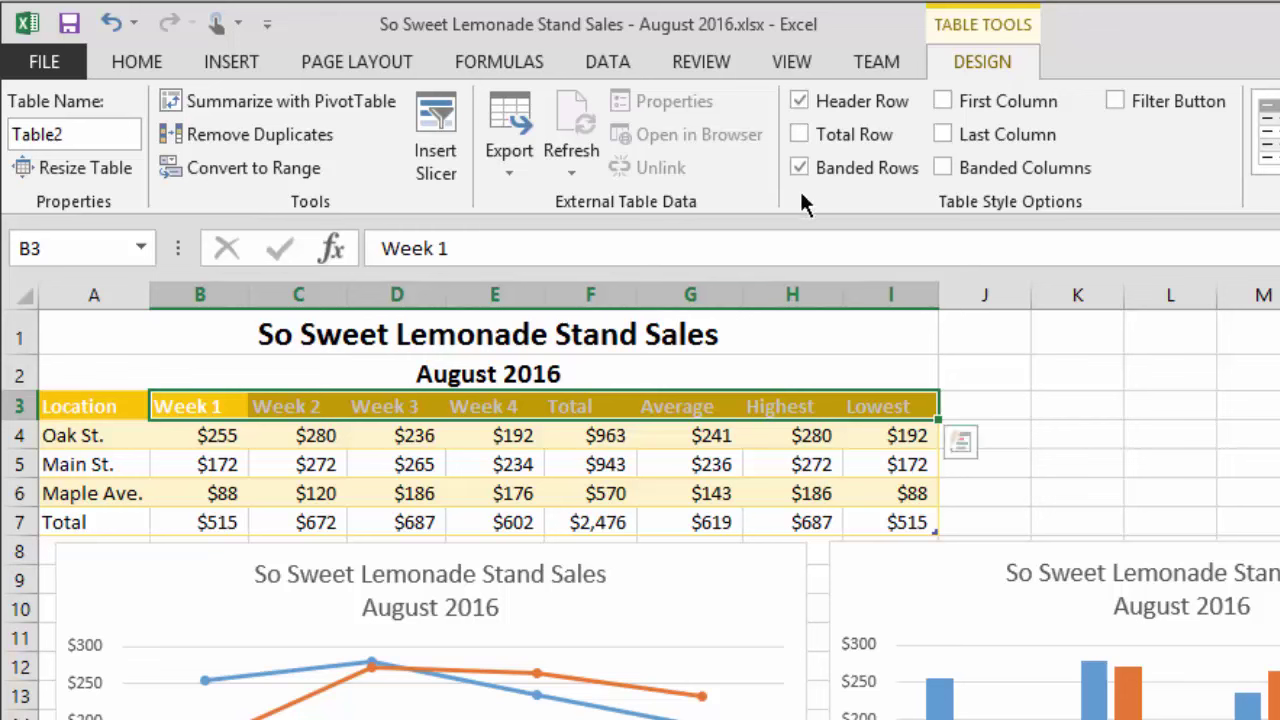
click(149, 60)
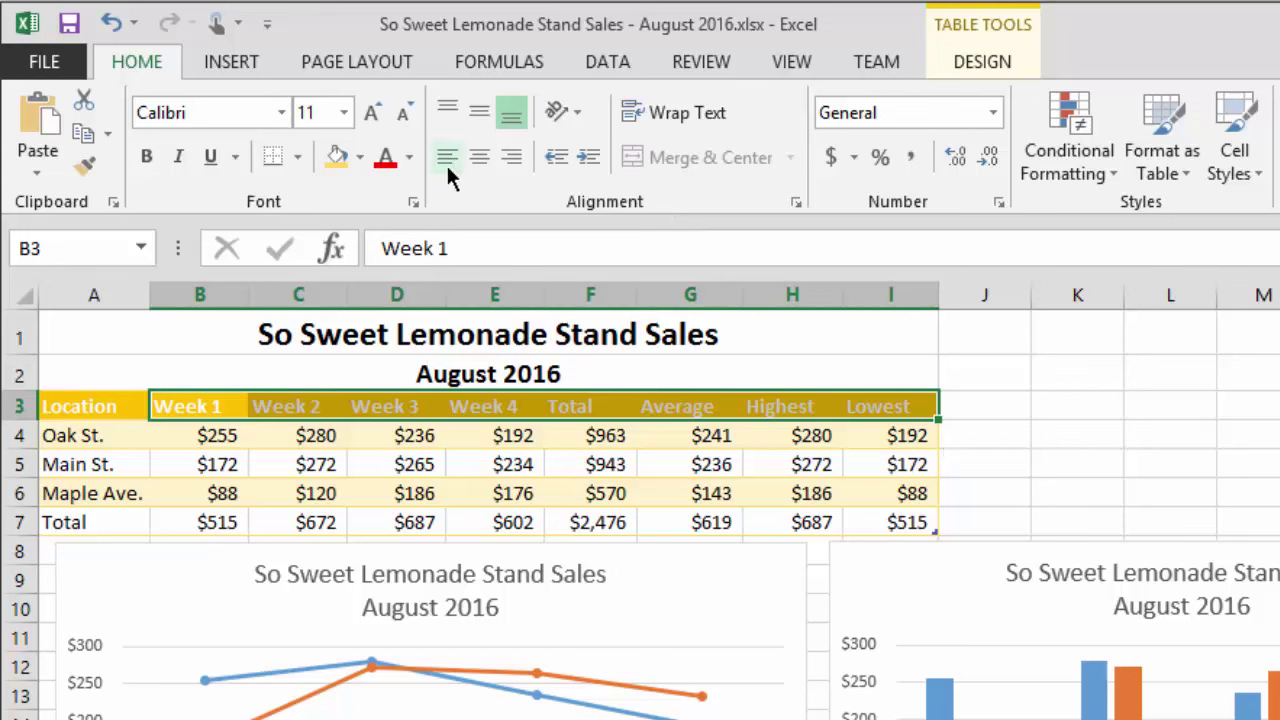
click(509, 162)
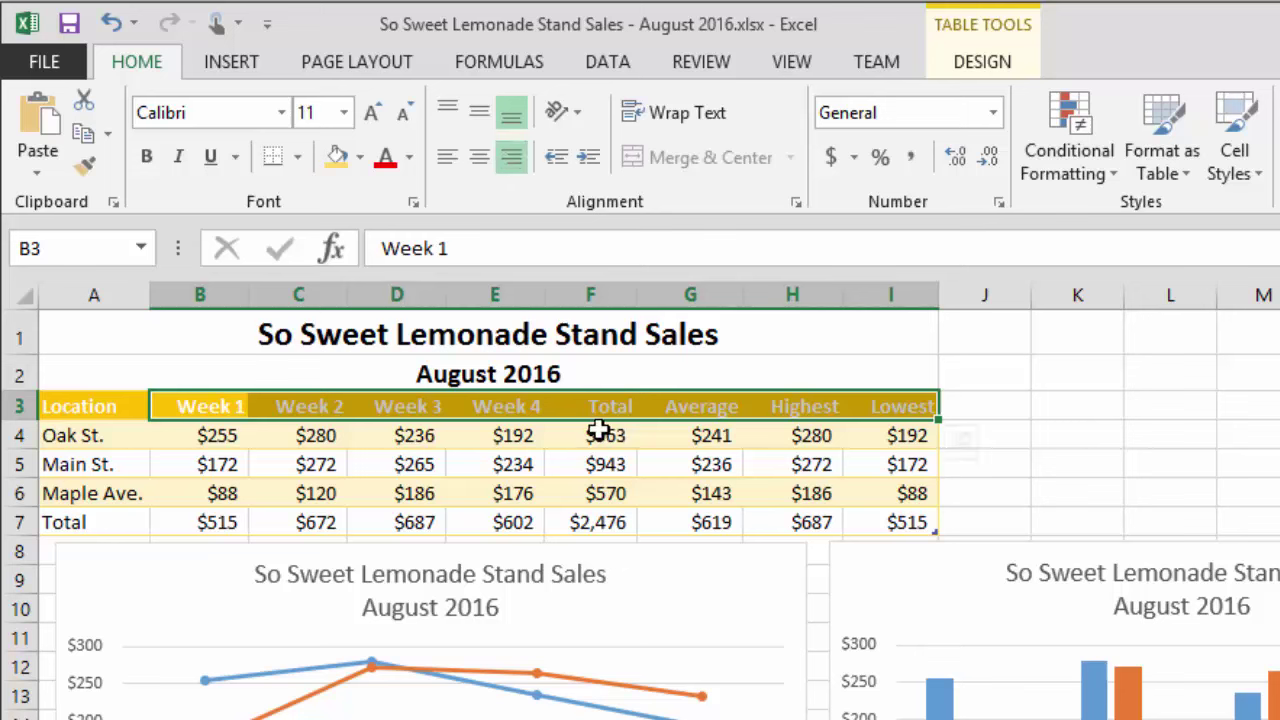
Step: Fill the calculated cells F4:I7 with the third tint below gold in the theme colors
drag(598, 430, 891, 519)
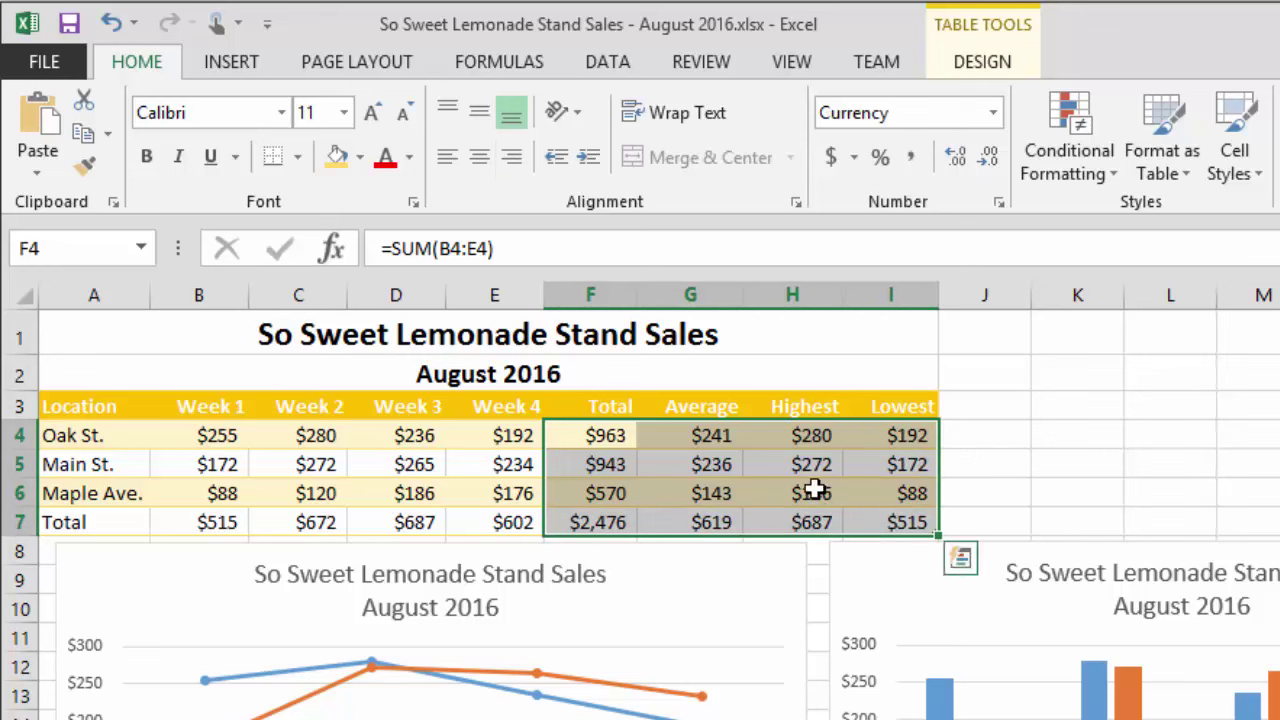
click(593, 431)
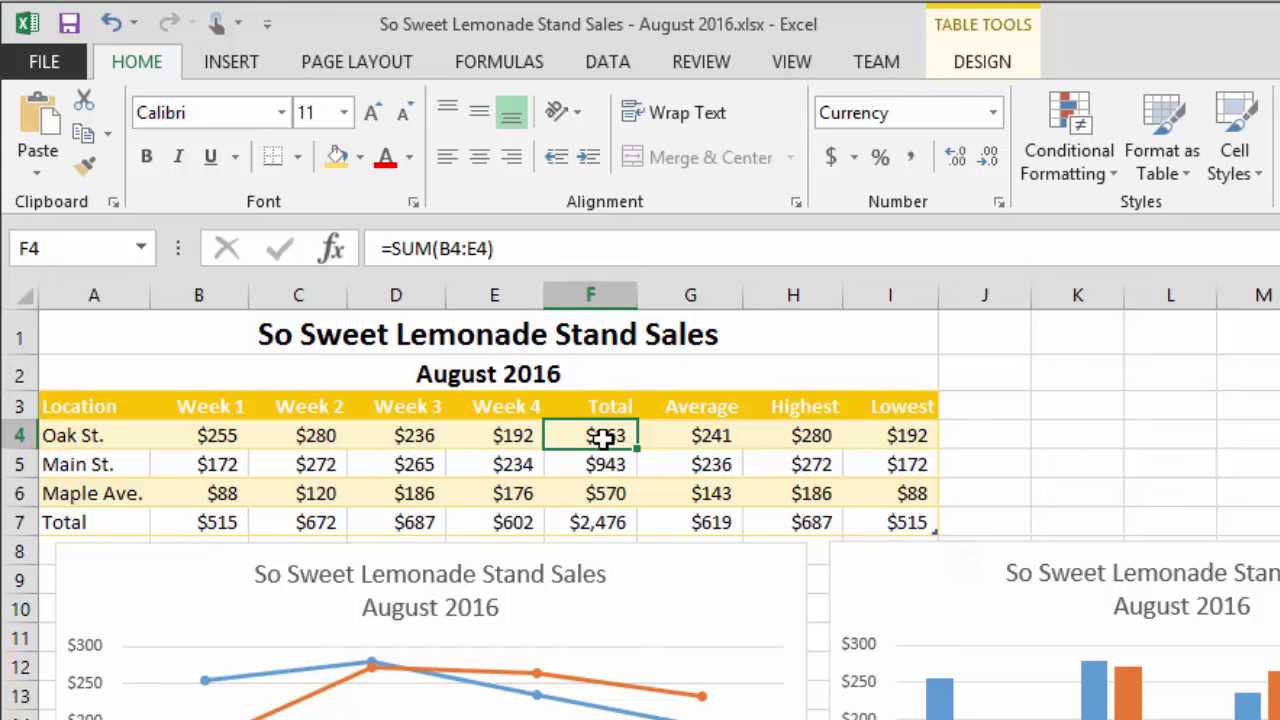
drag(593, 431, 883, 520)
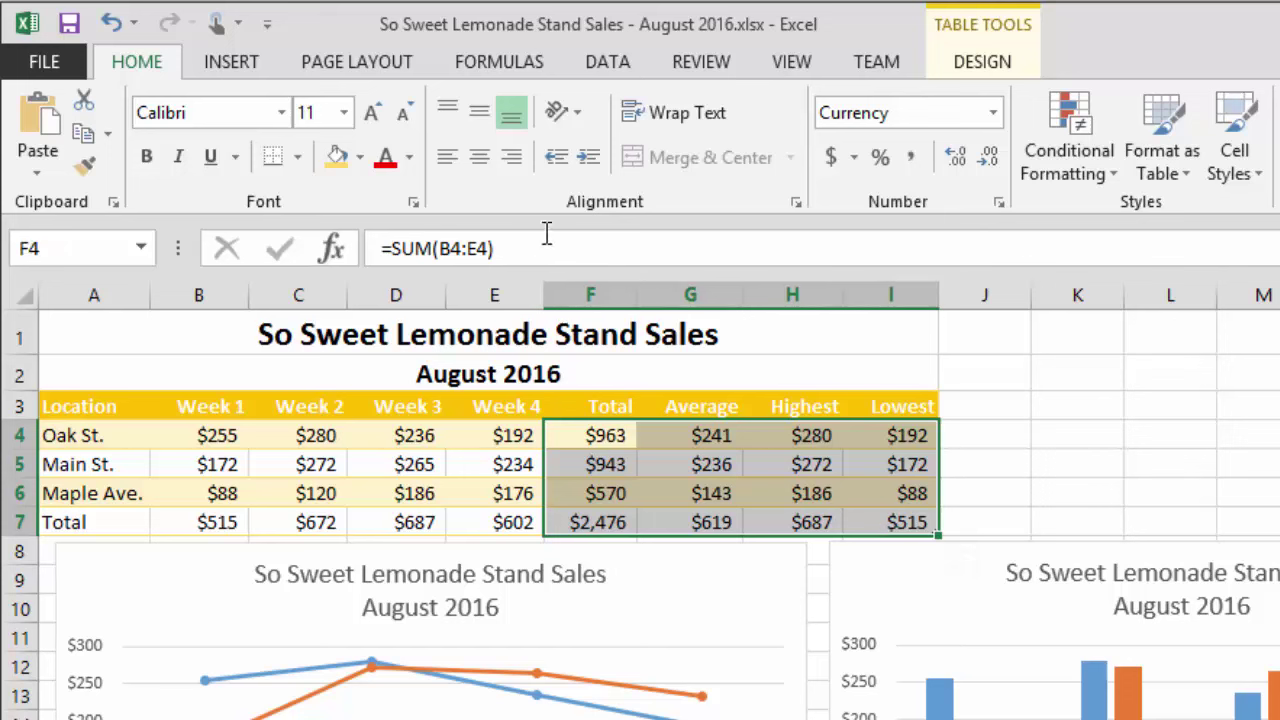
click(358, 158)
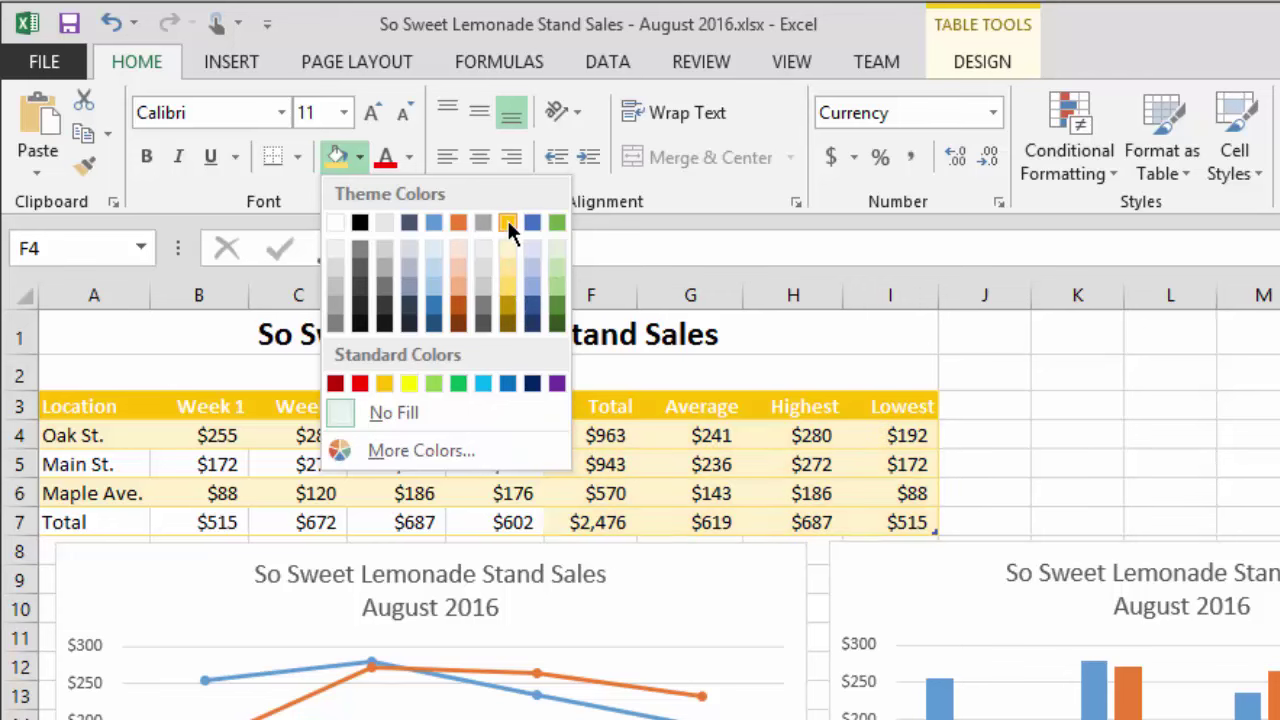
click(504, 287)
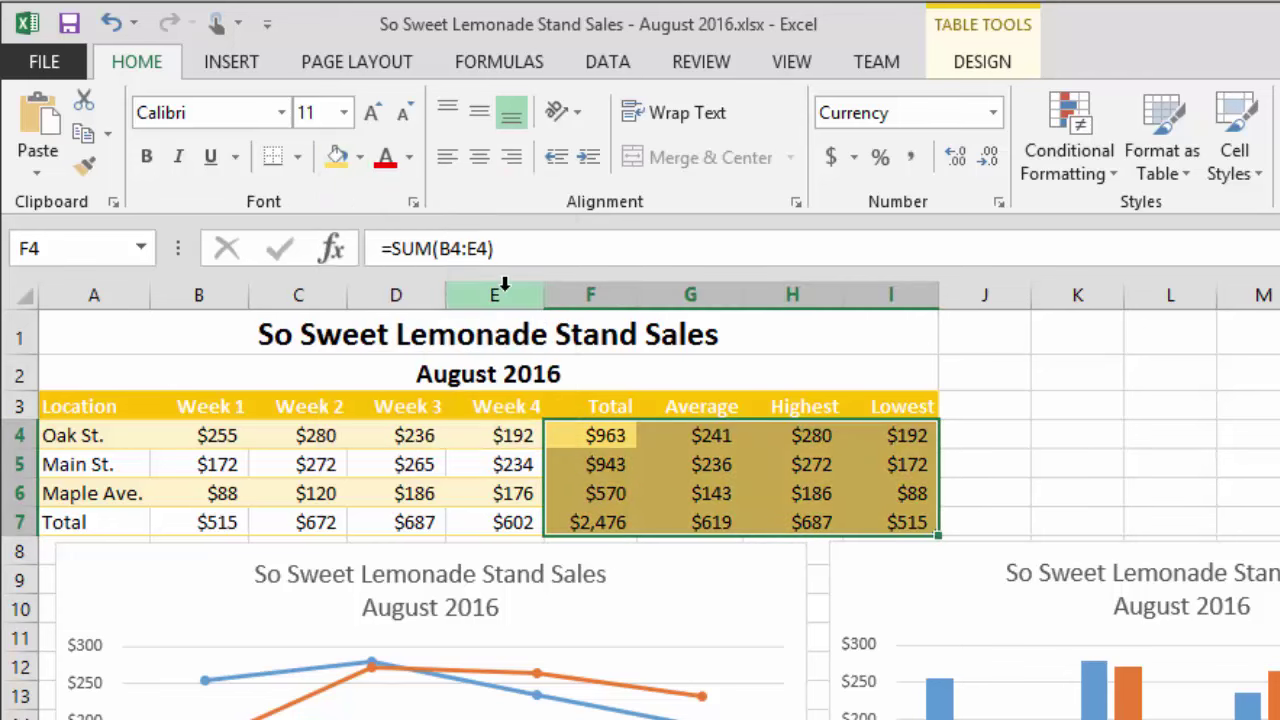
click(655, 483)
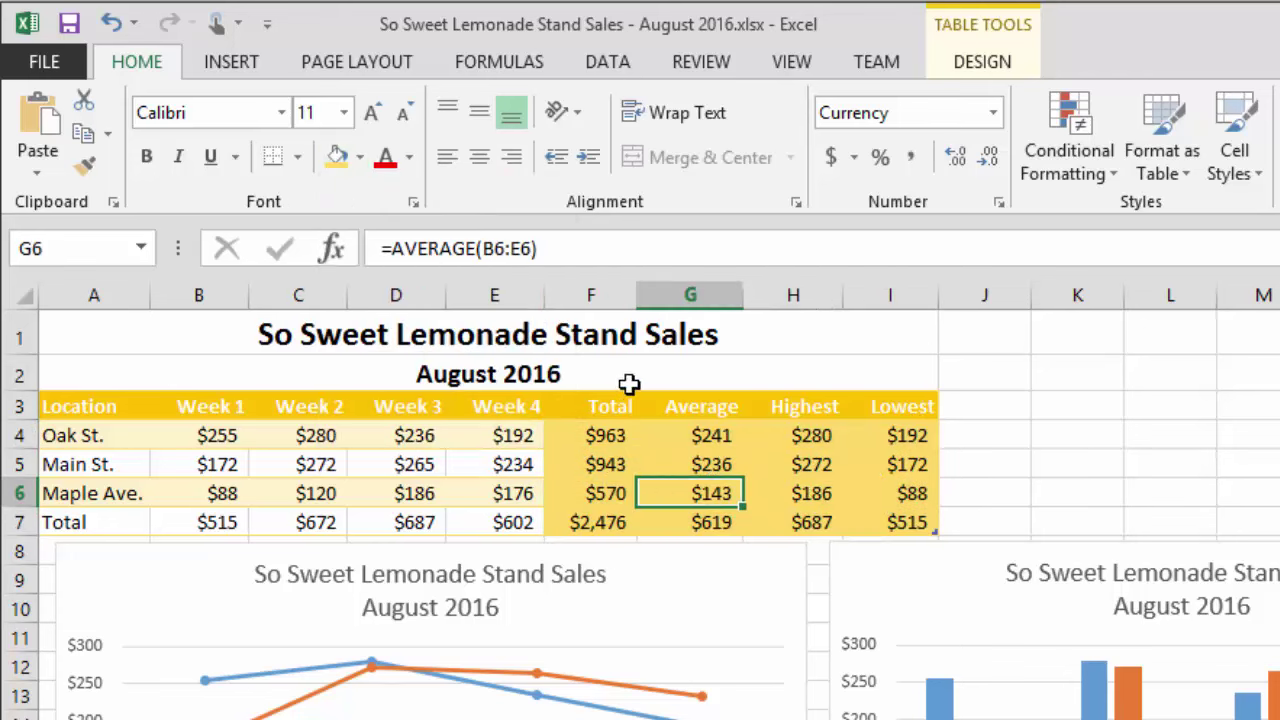
Step: Fill the Total row A7:I7 with the same gold theme tint as the calculated columns
drag(70, 527, 903, 527)
click(334, 164)
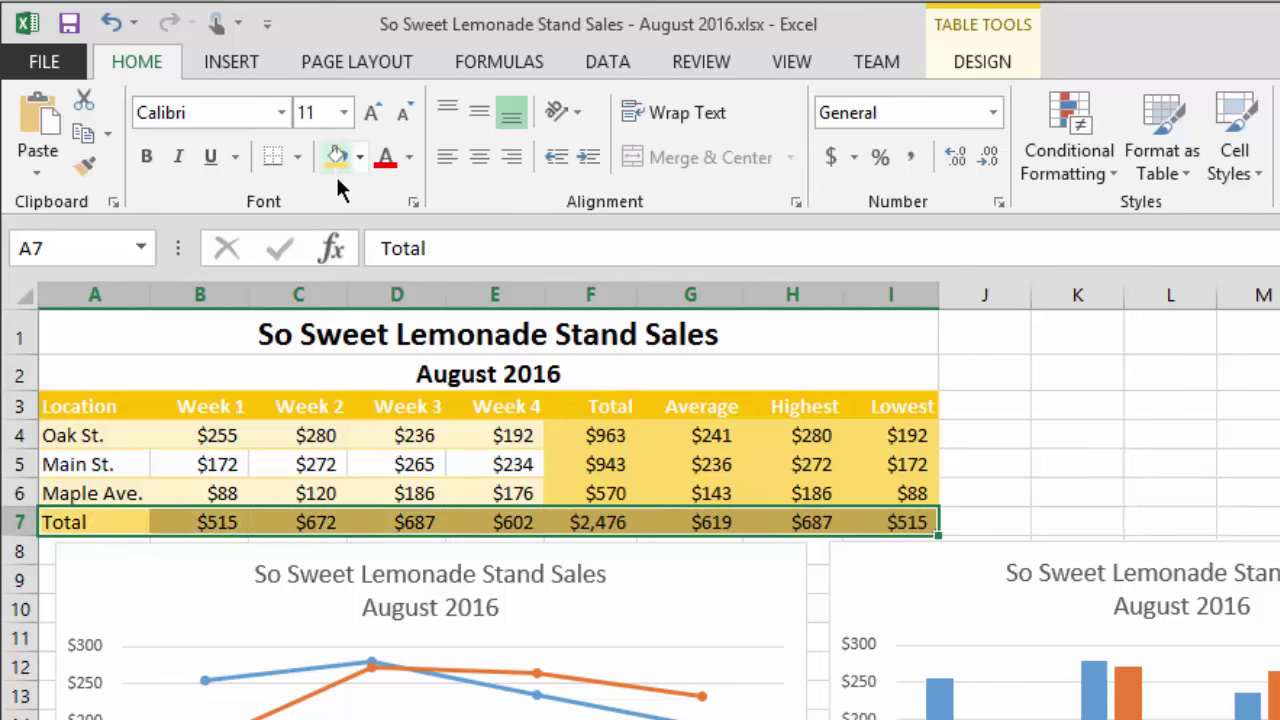
click(358, 160)
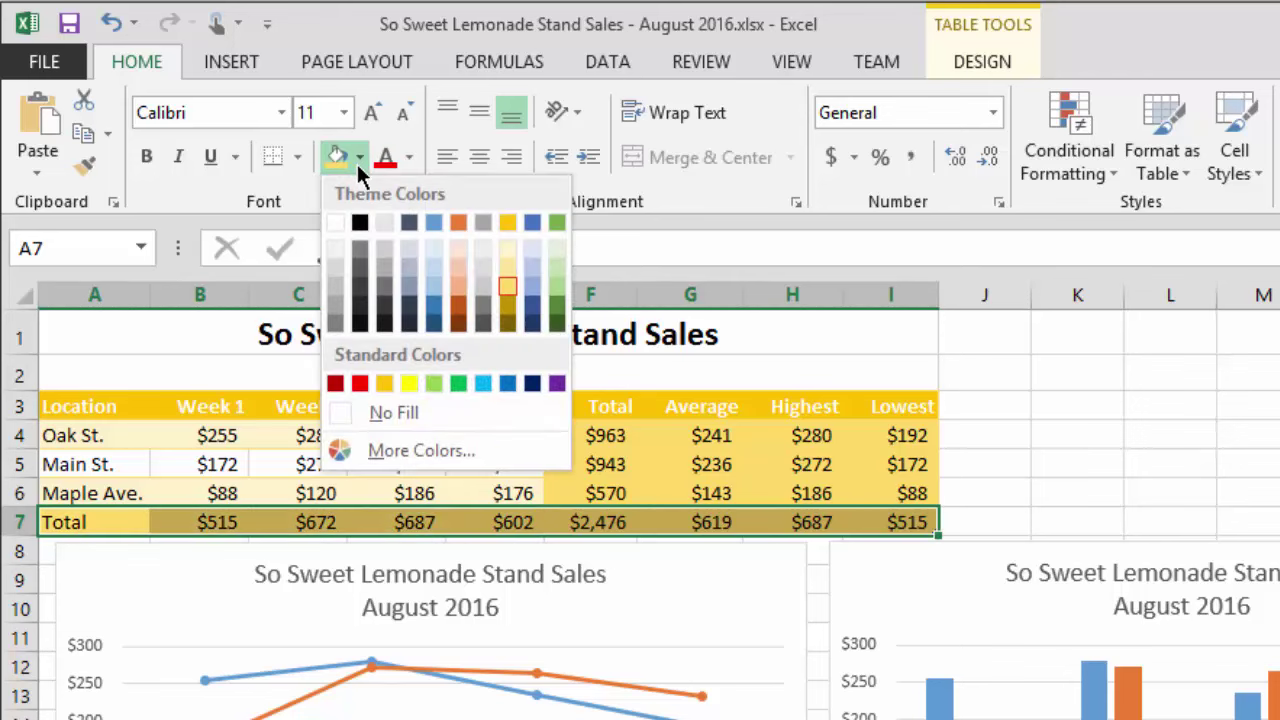
click(507, 286)
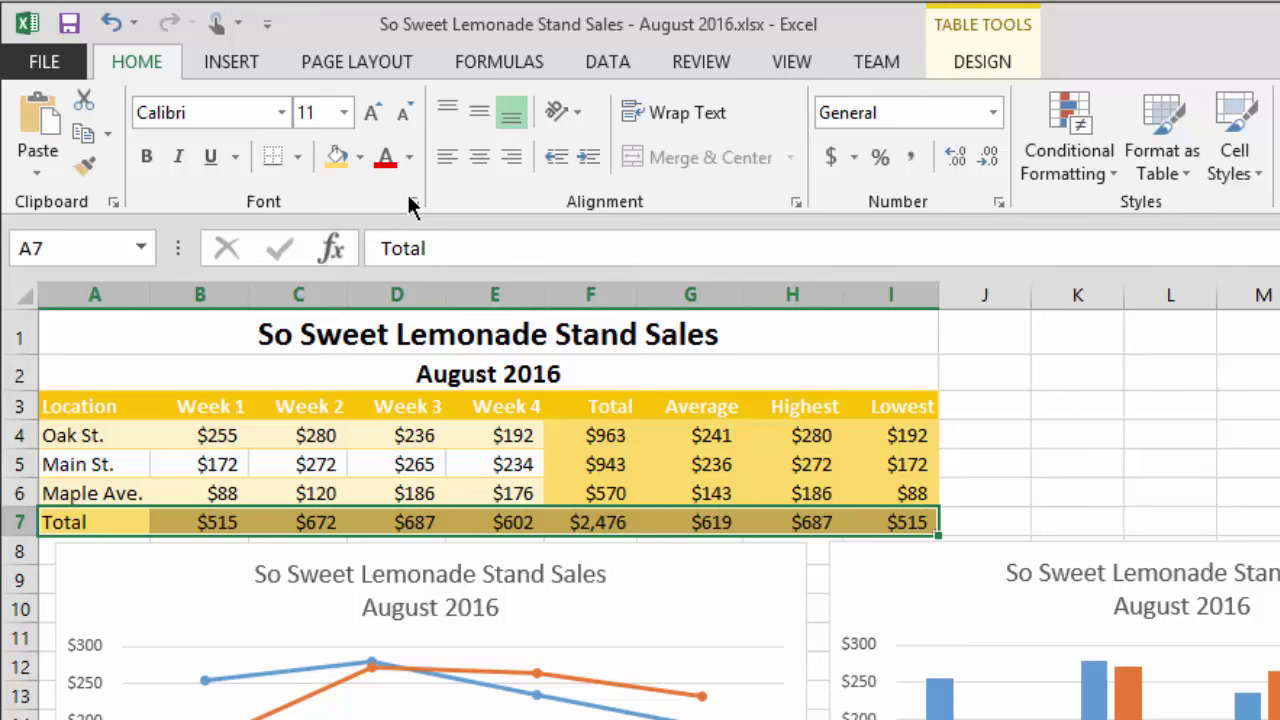
click(336, 157)
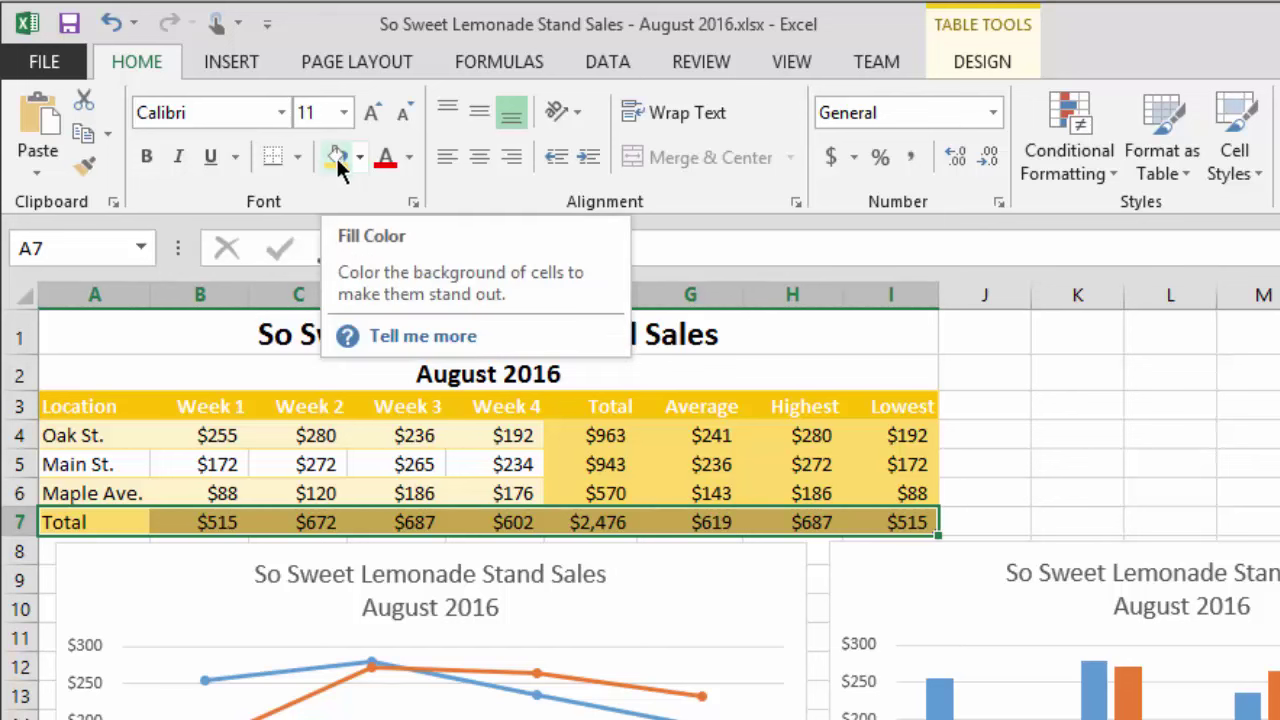
click(531, 523)
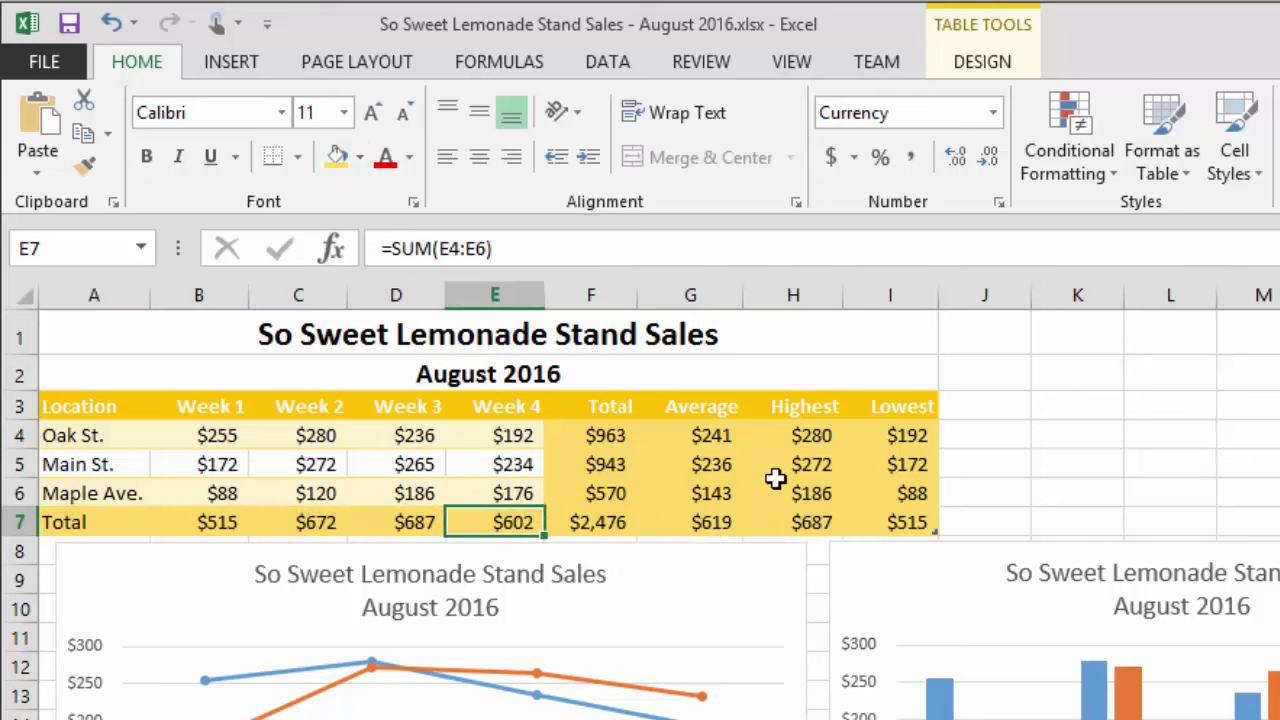
click(380, 492)
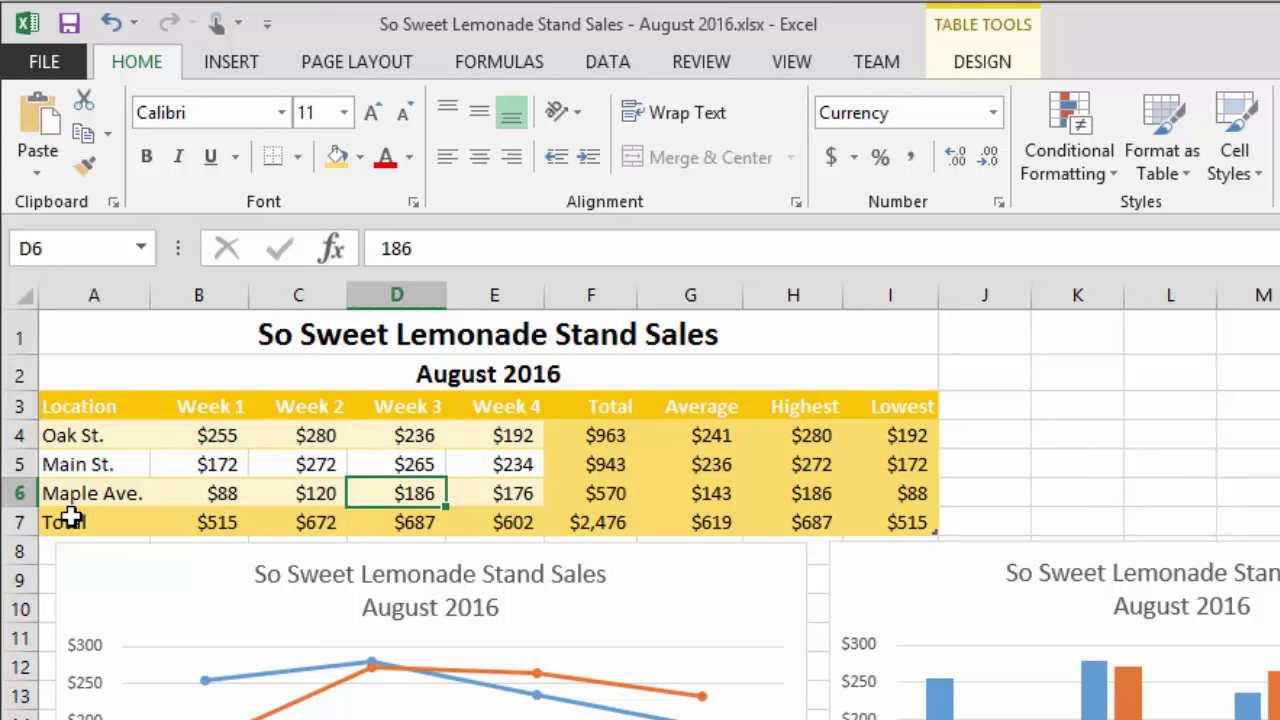
Step: Bold the Total row A7:I7 and the location names in A4:A6
drag(71, 521, 905, 518)
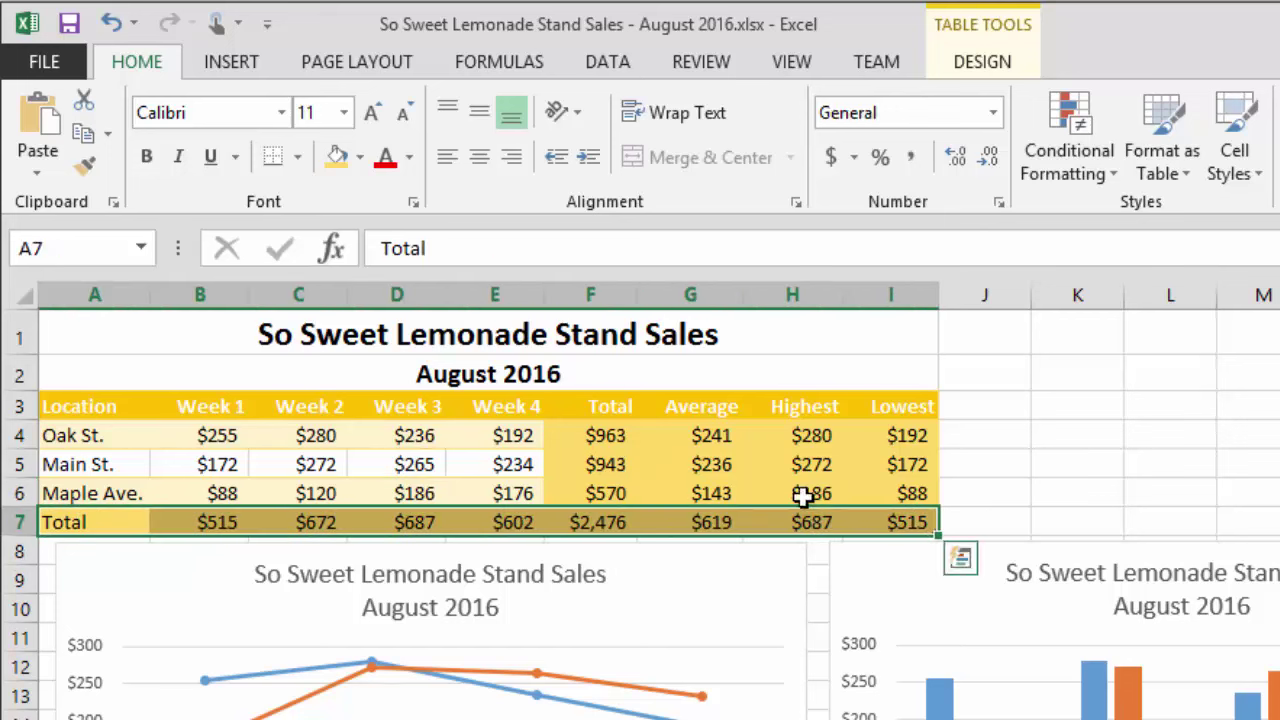
click(142, 158)
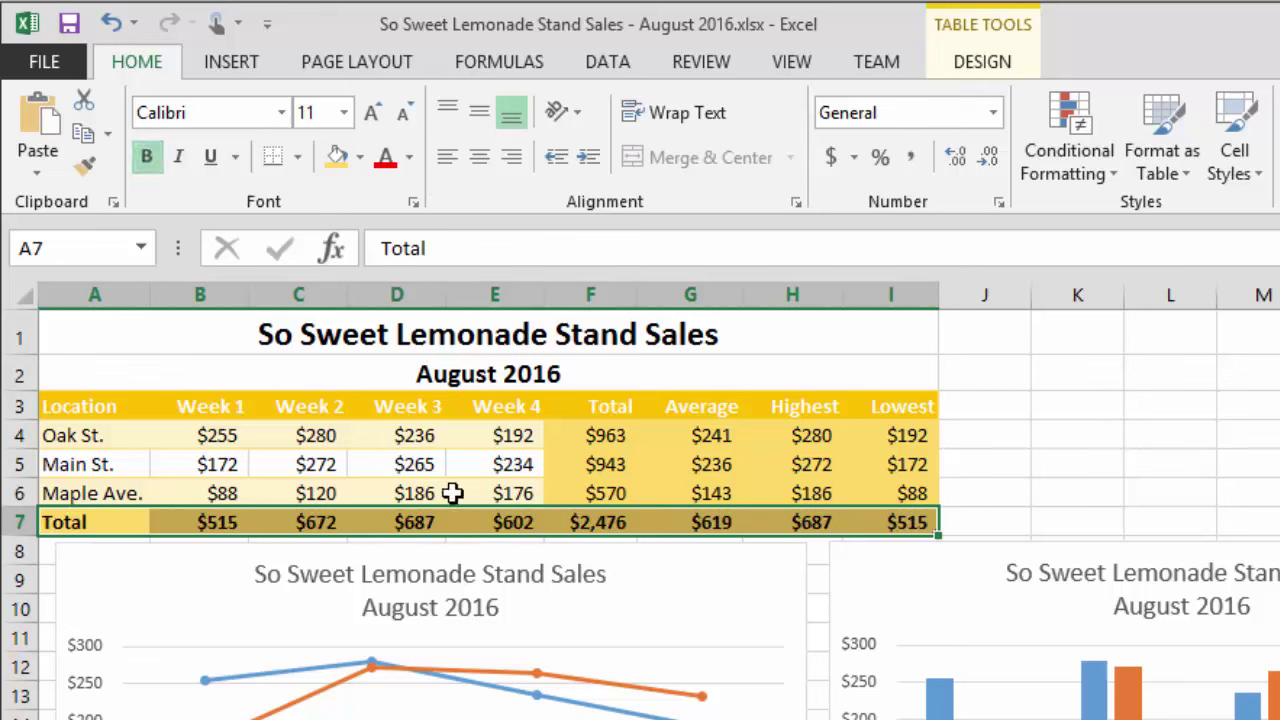
click(84, 407)
drag(84, 407, 63, 493)
click(160, 159)
click(93, 461)
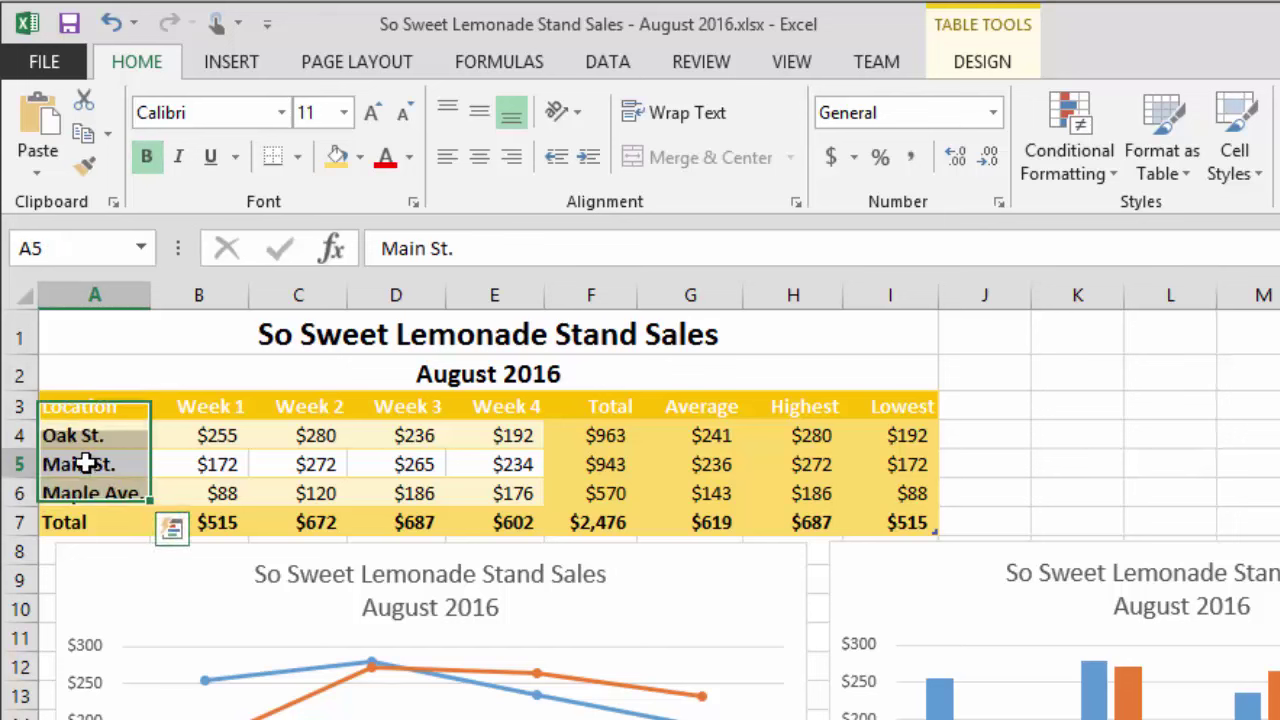
click(497, 494)
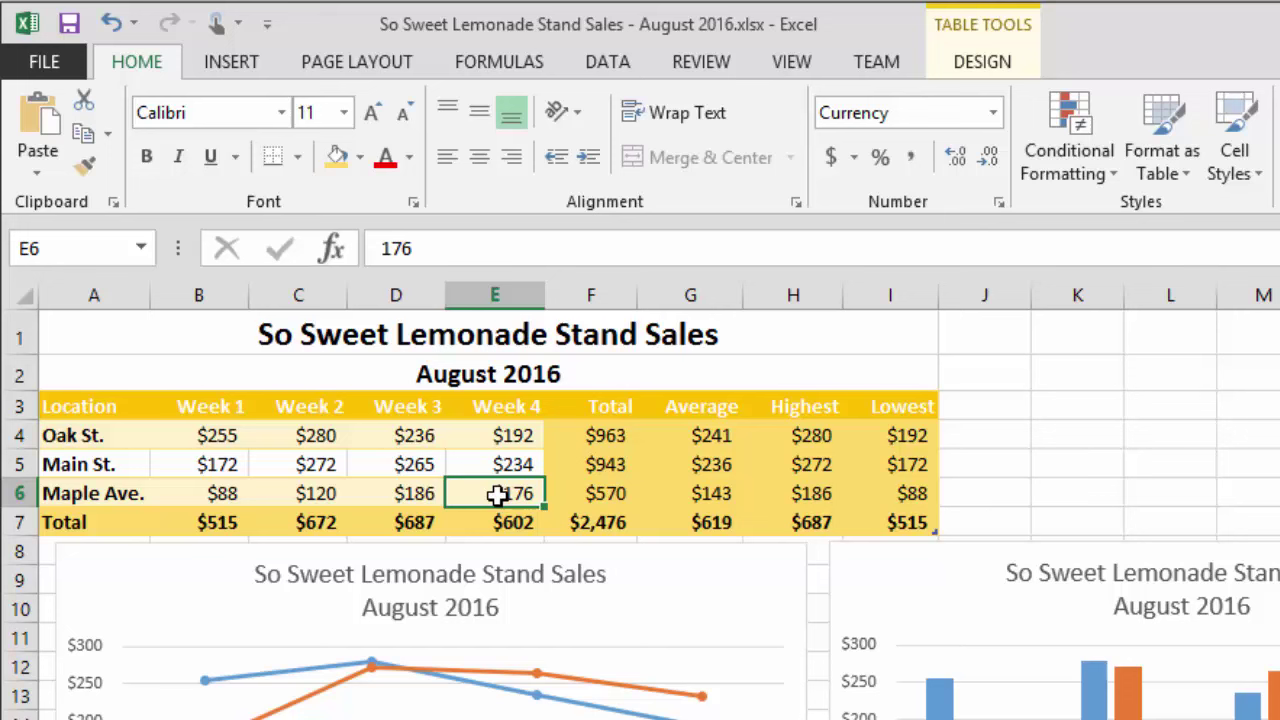
Step: Clear the Average, Highest and Lowest formulas from the Total row in G7, H7 and I7
click(703, 520)
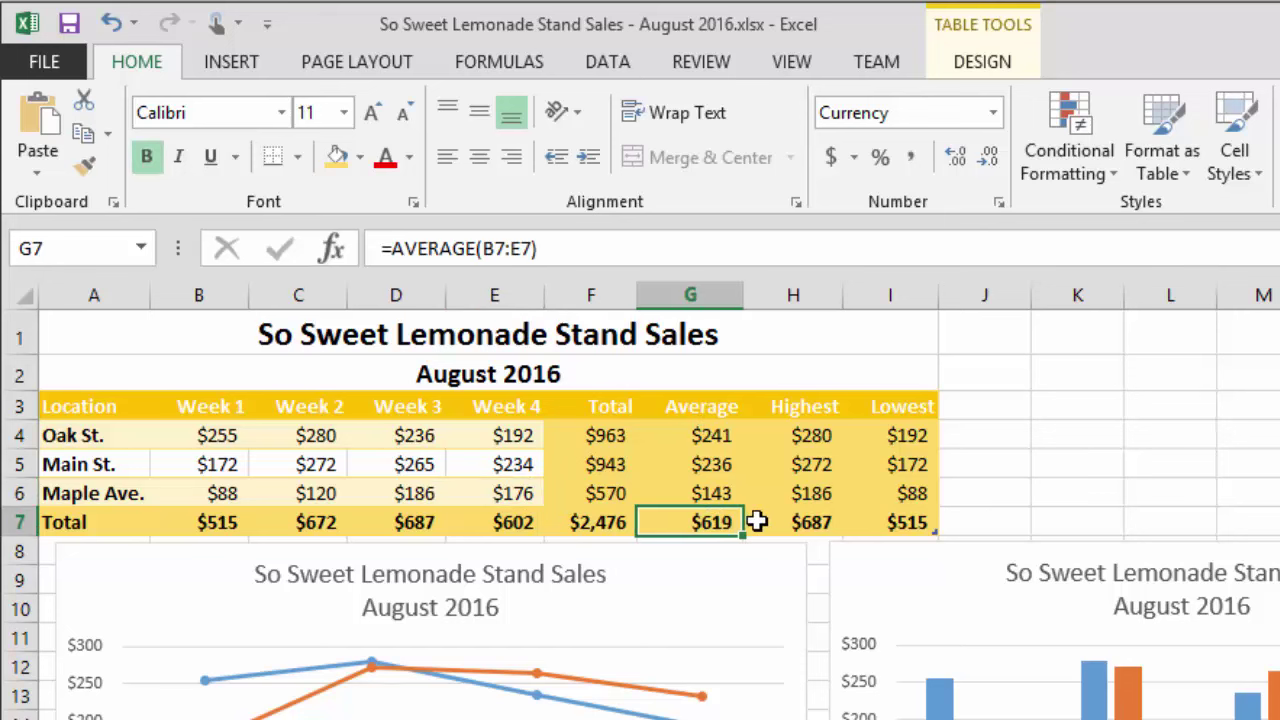
key(Delete)
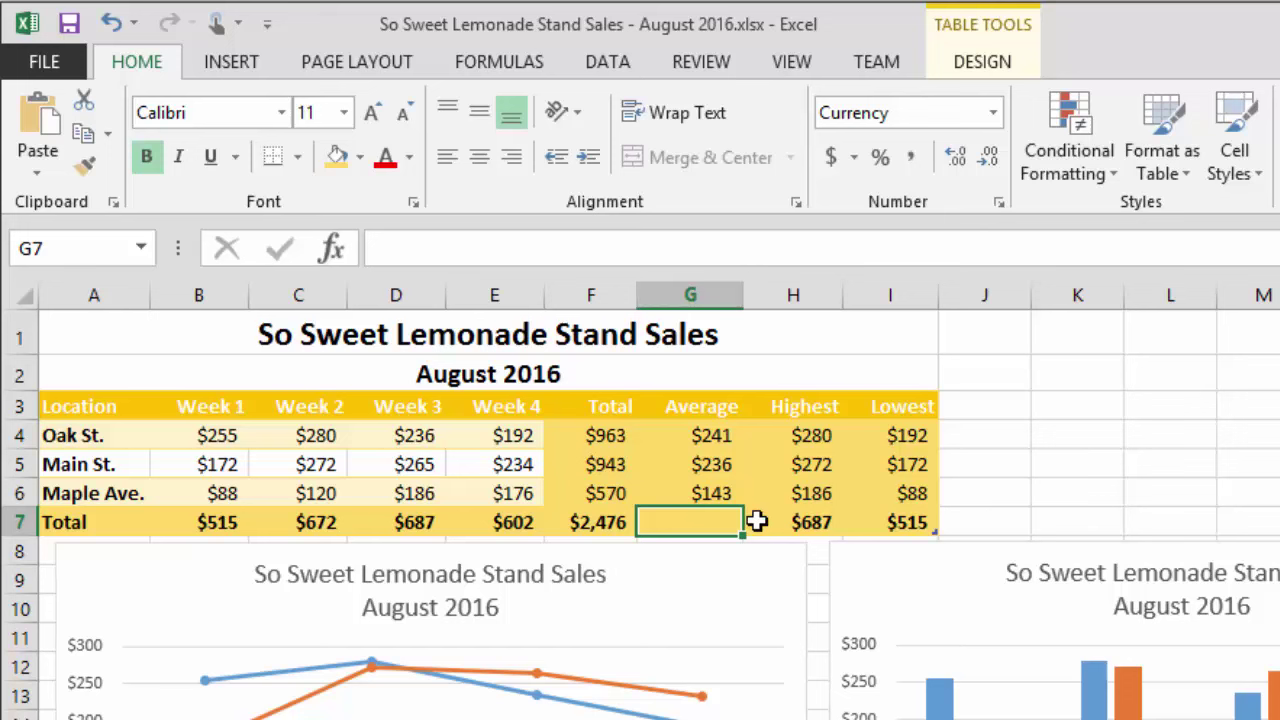
key(Right)
key(Delete)
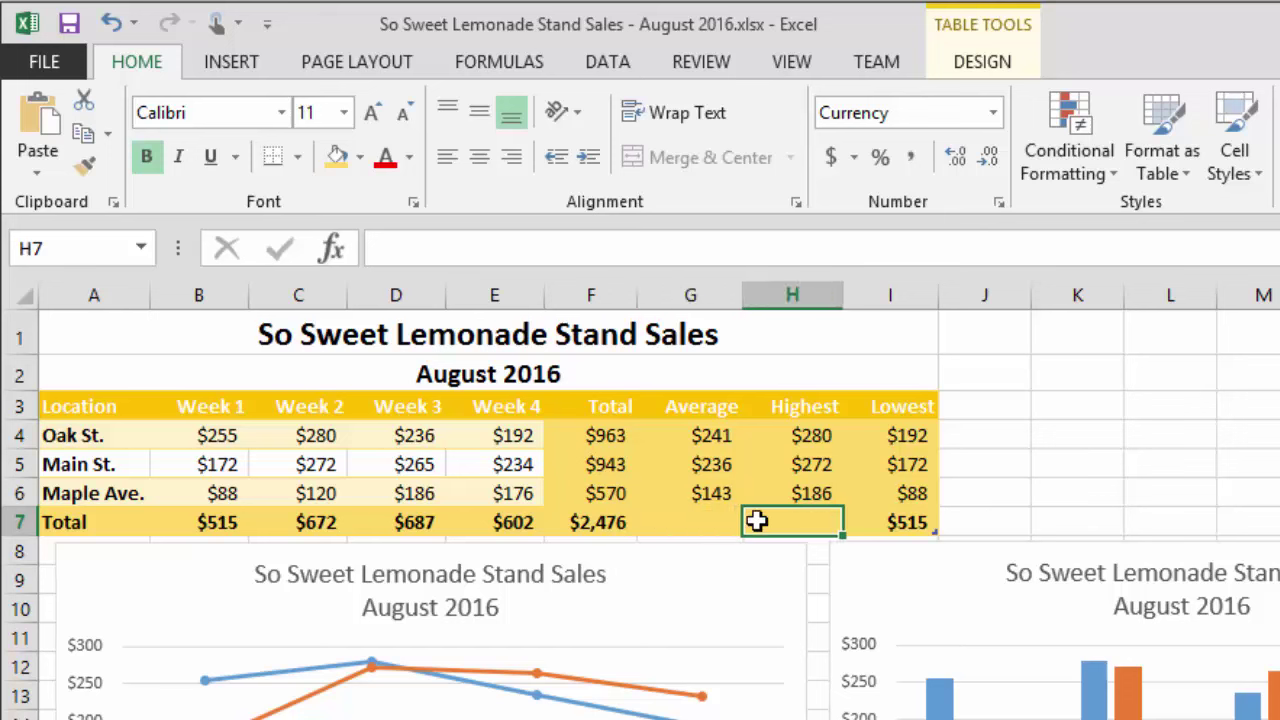
key(Right)
key(Delete)
key(Left)
key(Left)
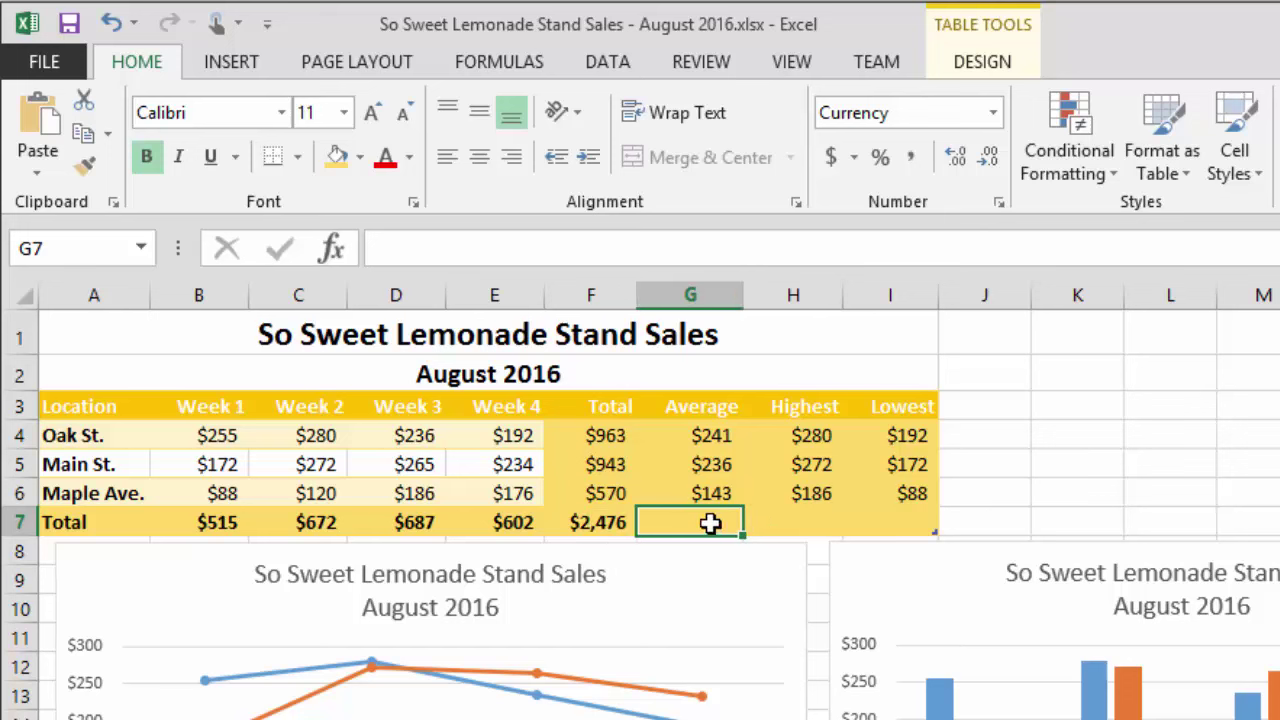
Step: Remove the fill color from the empty Total row cells G7:I7
drag(710, 523, 880, 520)
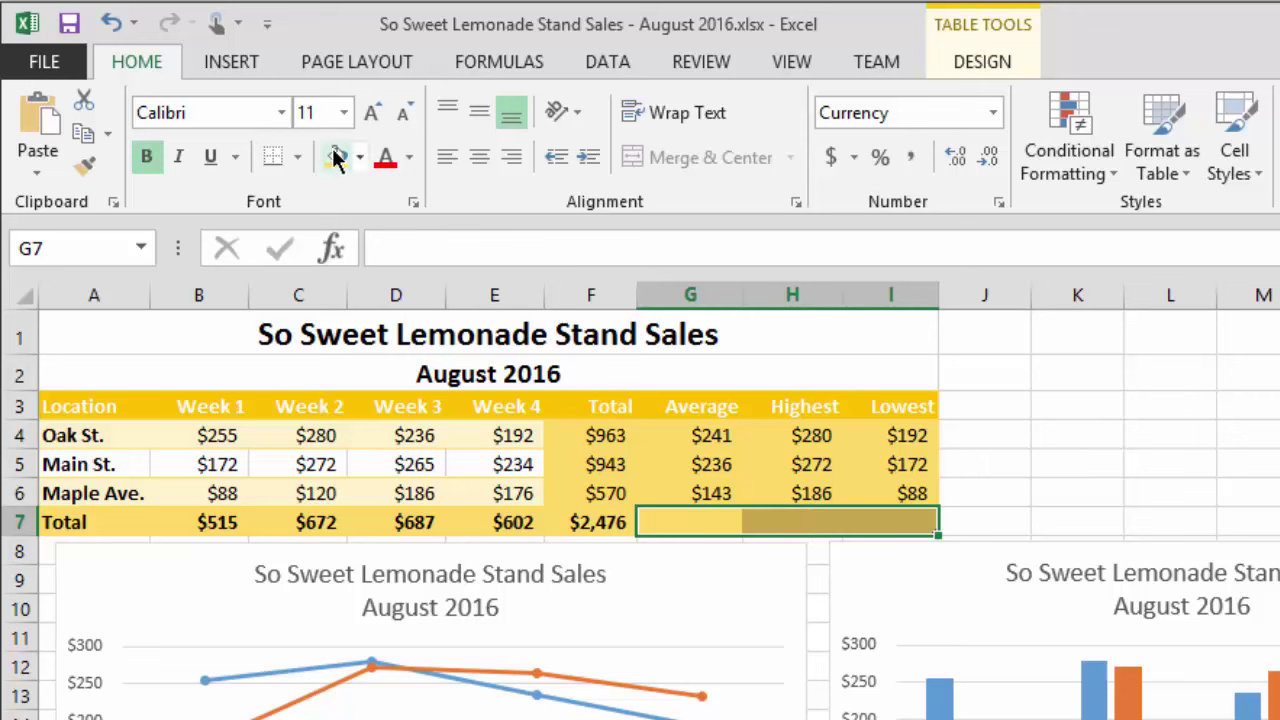
click(360, 157)
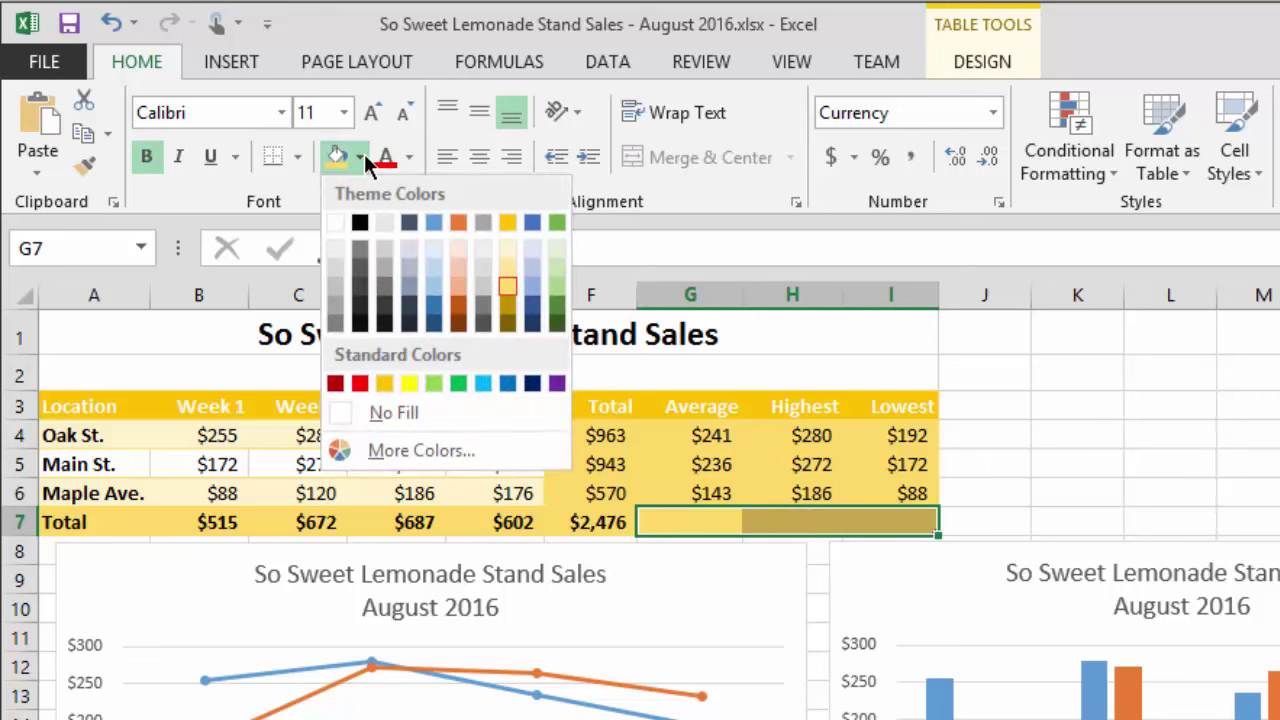
click(456, 406)
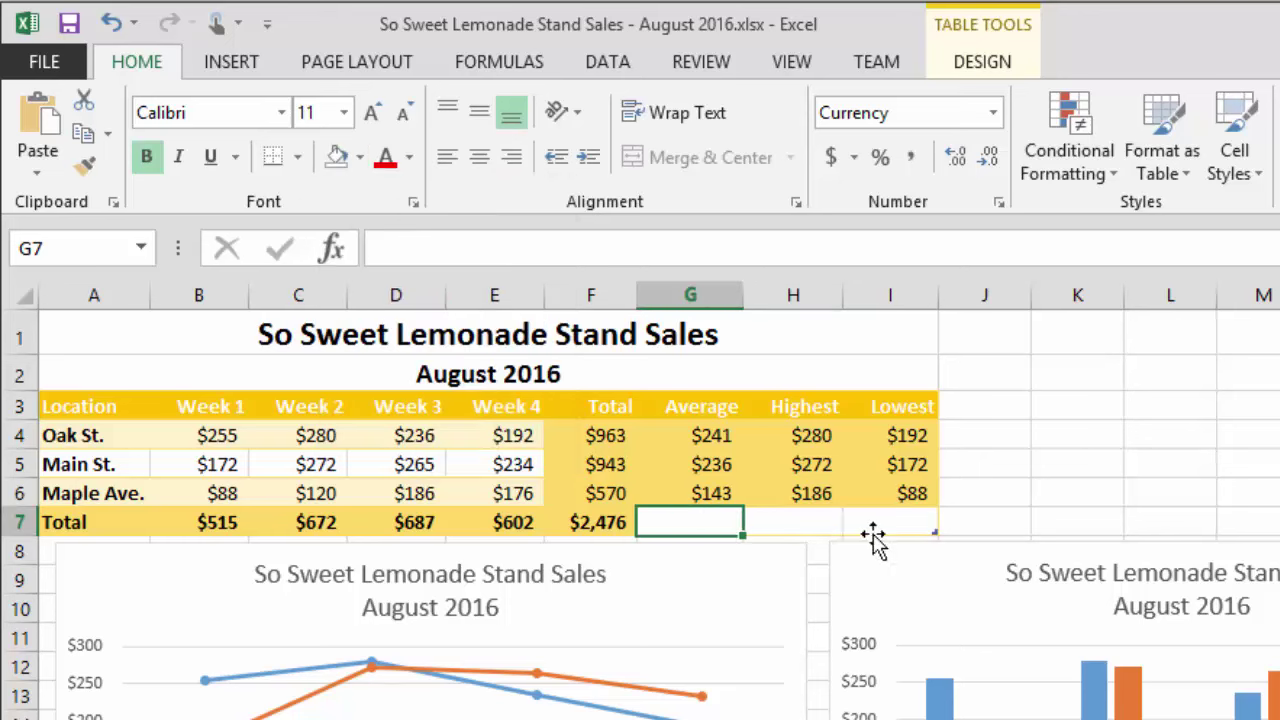
click(950, 548)
click(1000, 492)
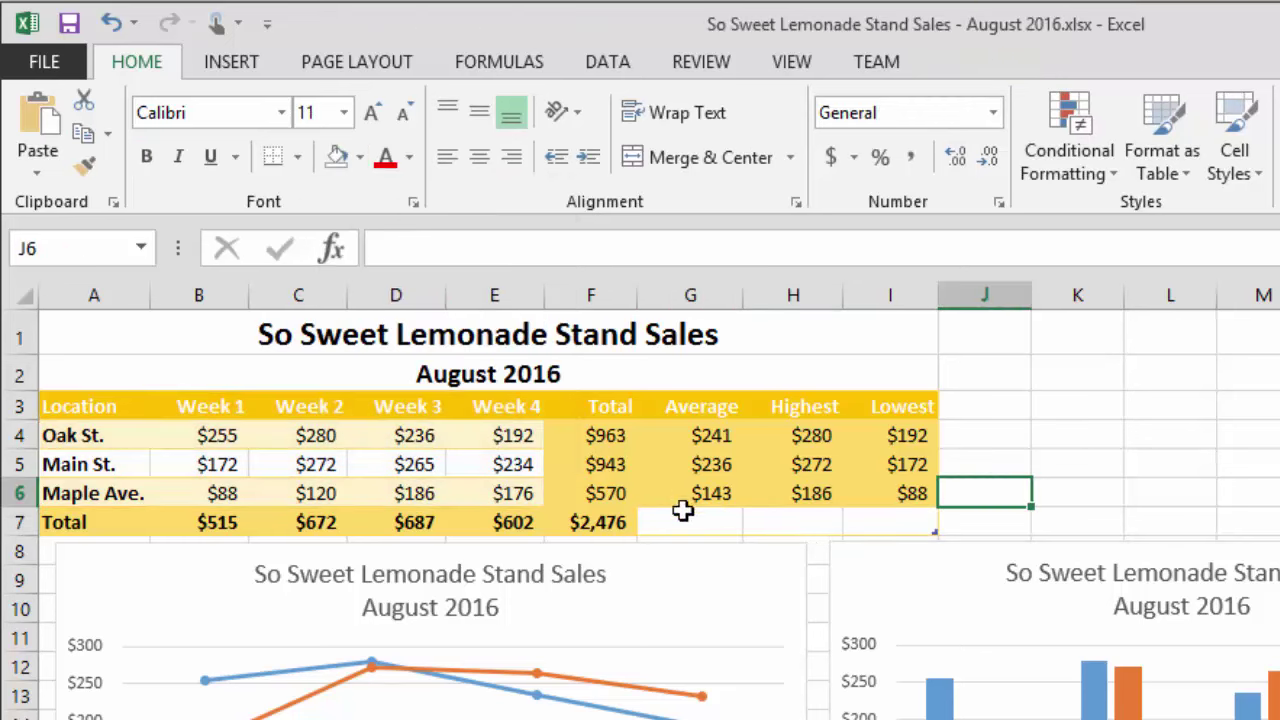
drag(686, 520, 910, 522)
click(994, 458)
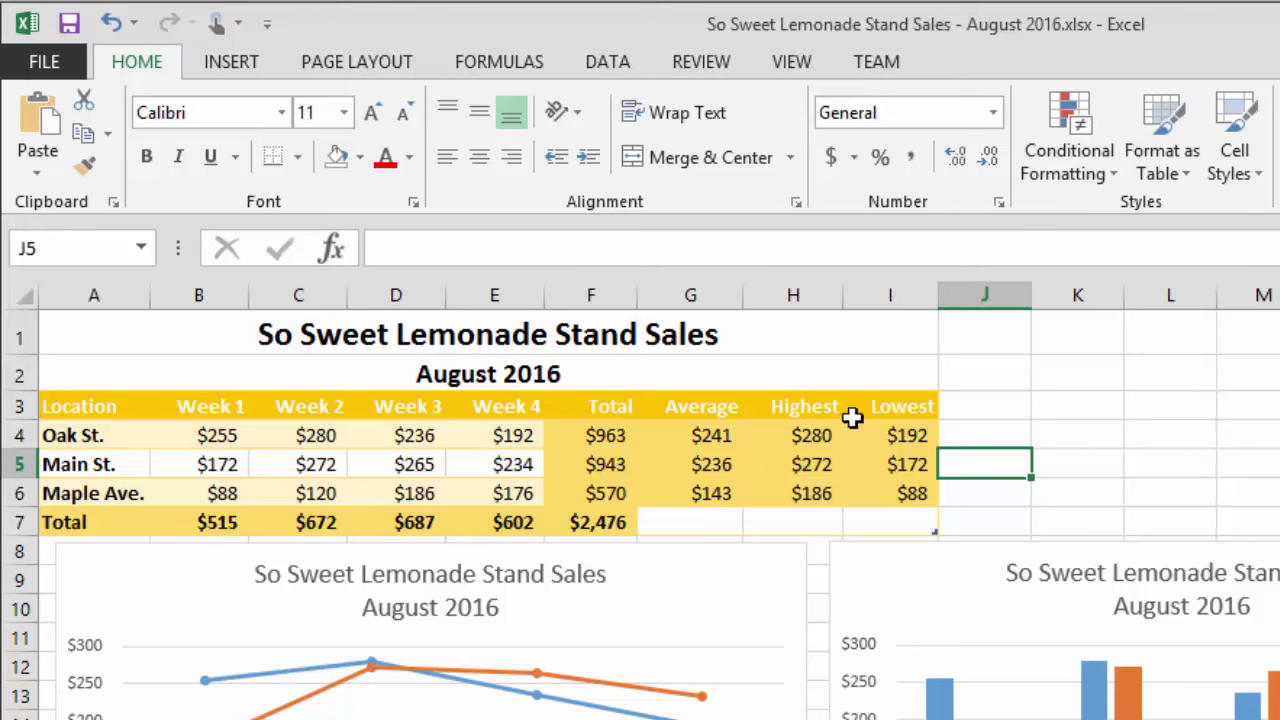
scroll(293, 447, down, 1)
scroll(240, 412, up, 1)
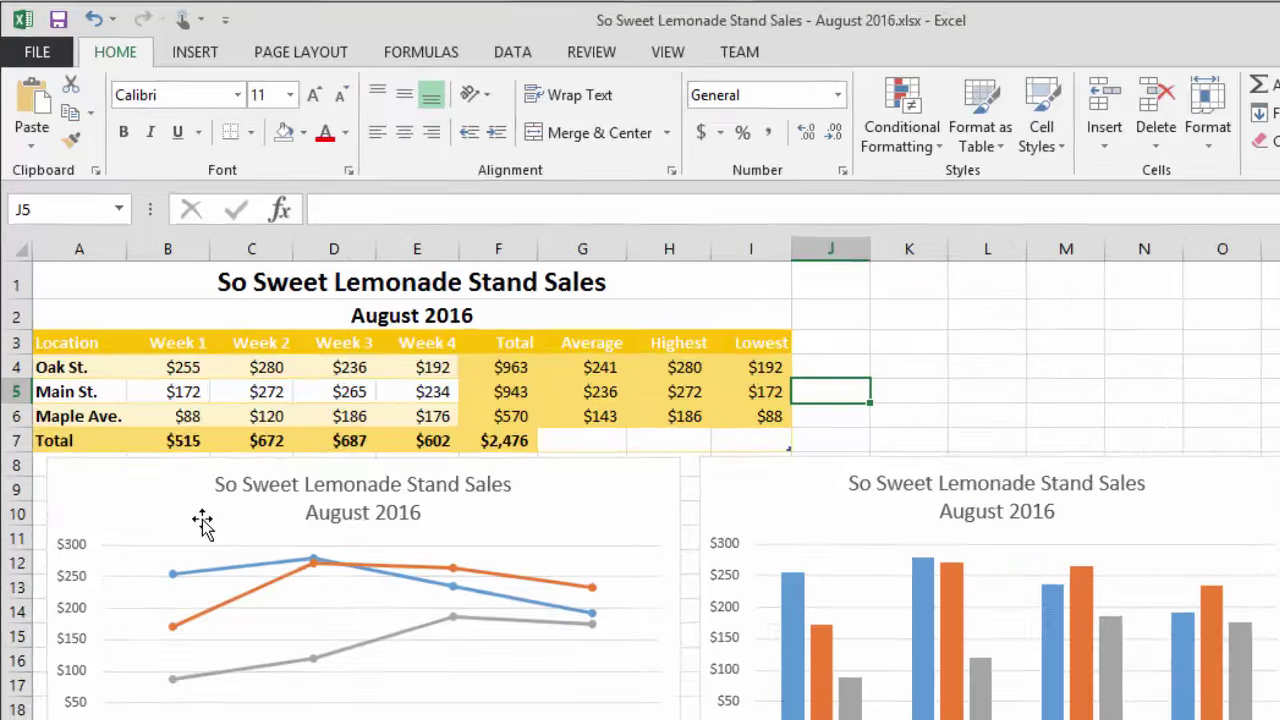
Step: Recolor the line chart with the gold palette, the fourth one in the Monochromatic group
click(240, 495)
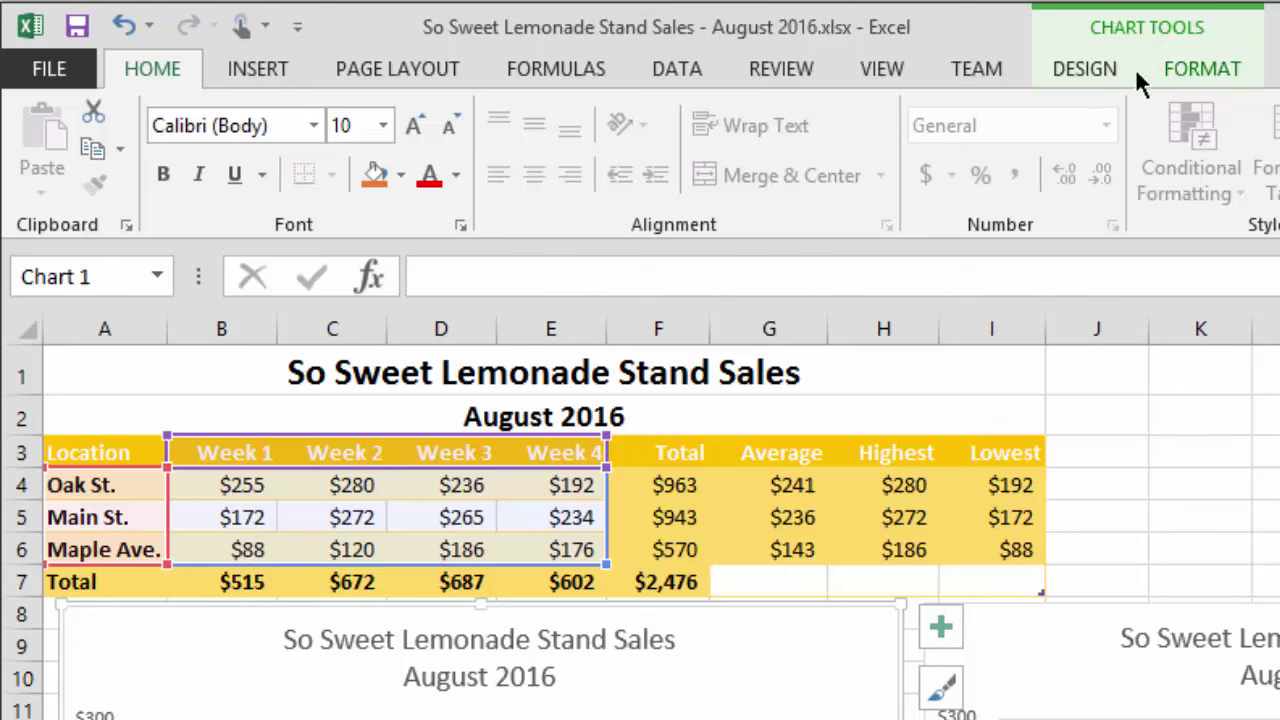
click(1180, 68)
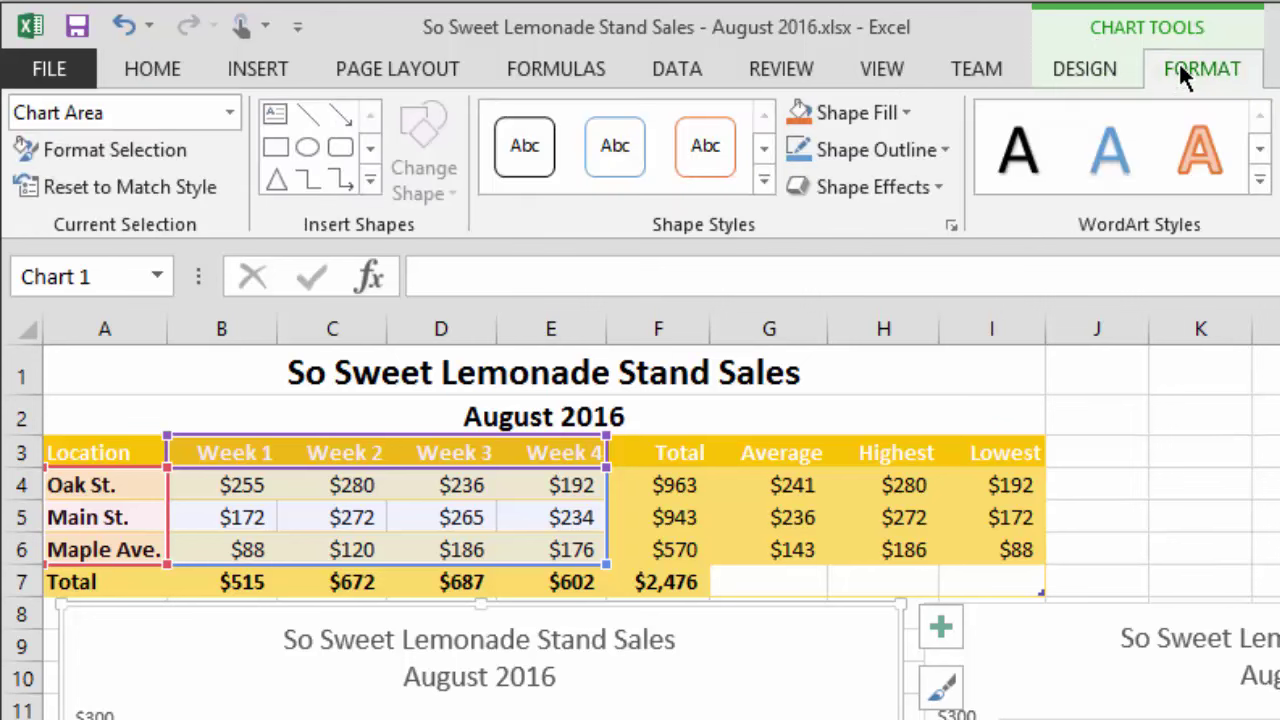
click(1080, 80)
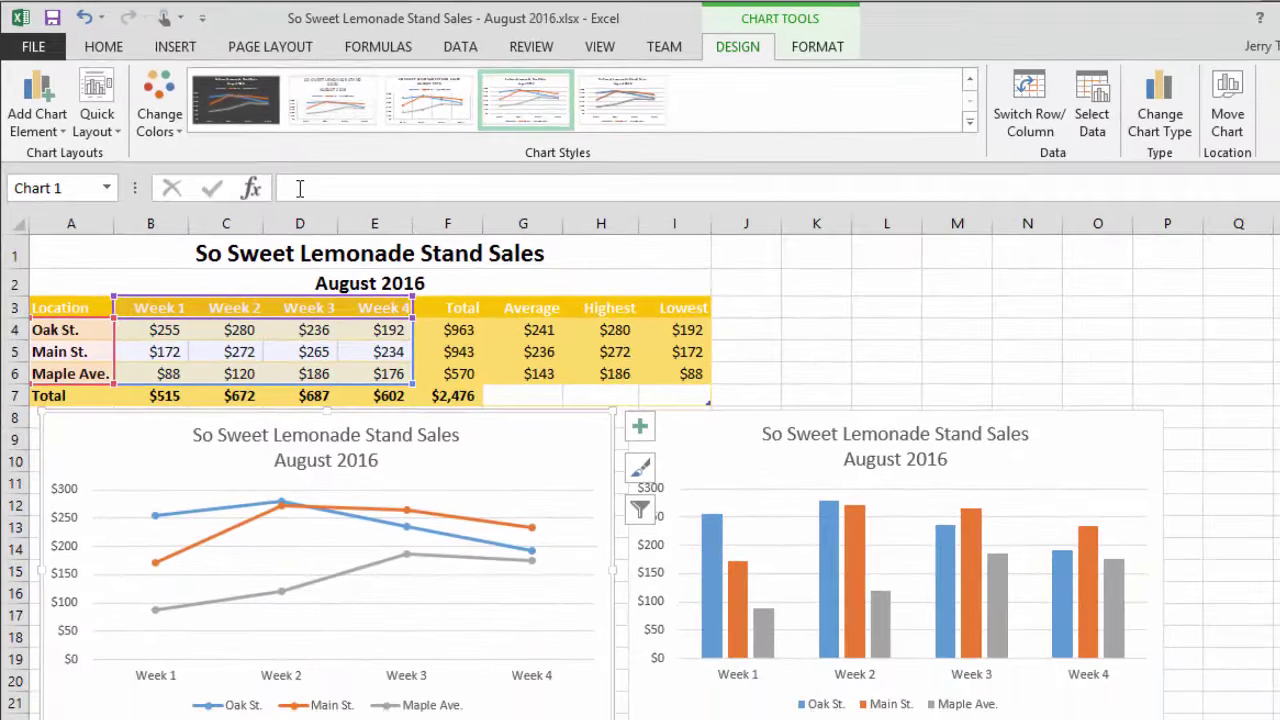
click(163, 133)
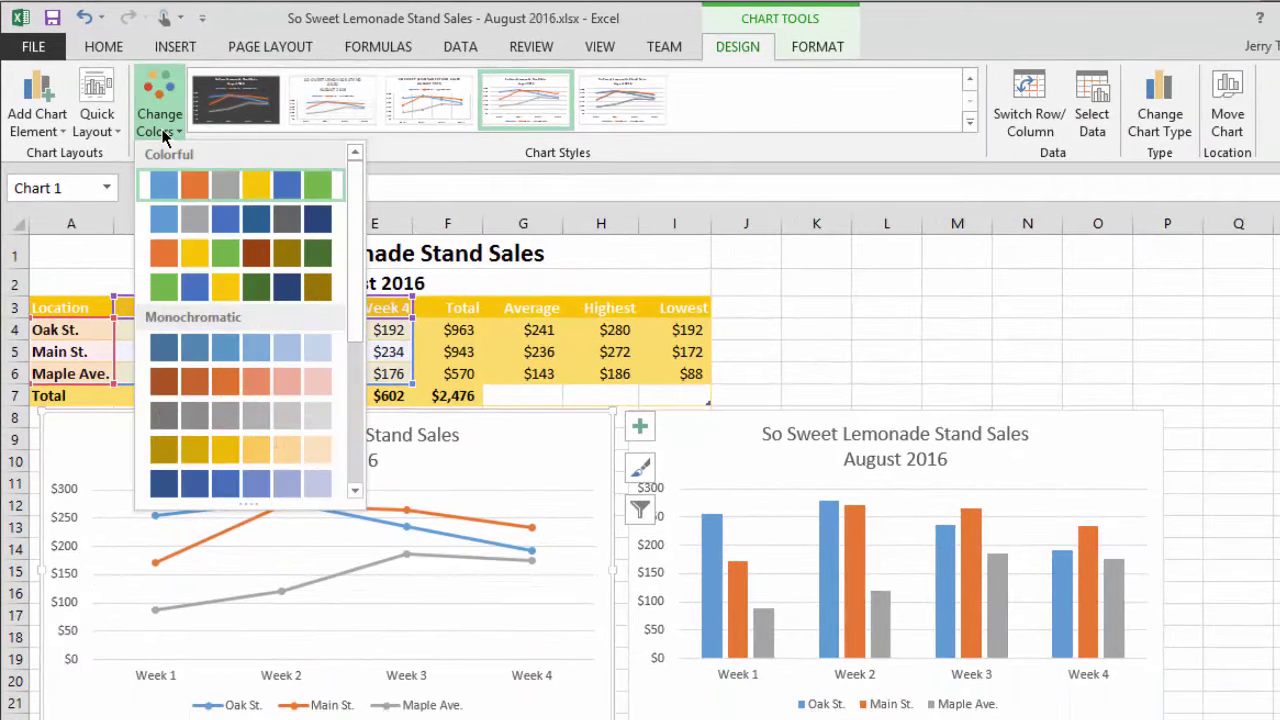
click(256, 458)
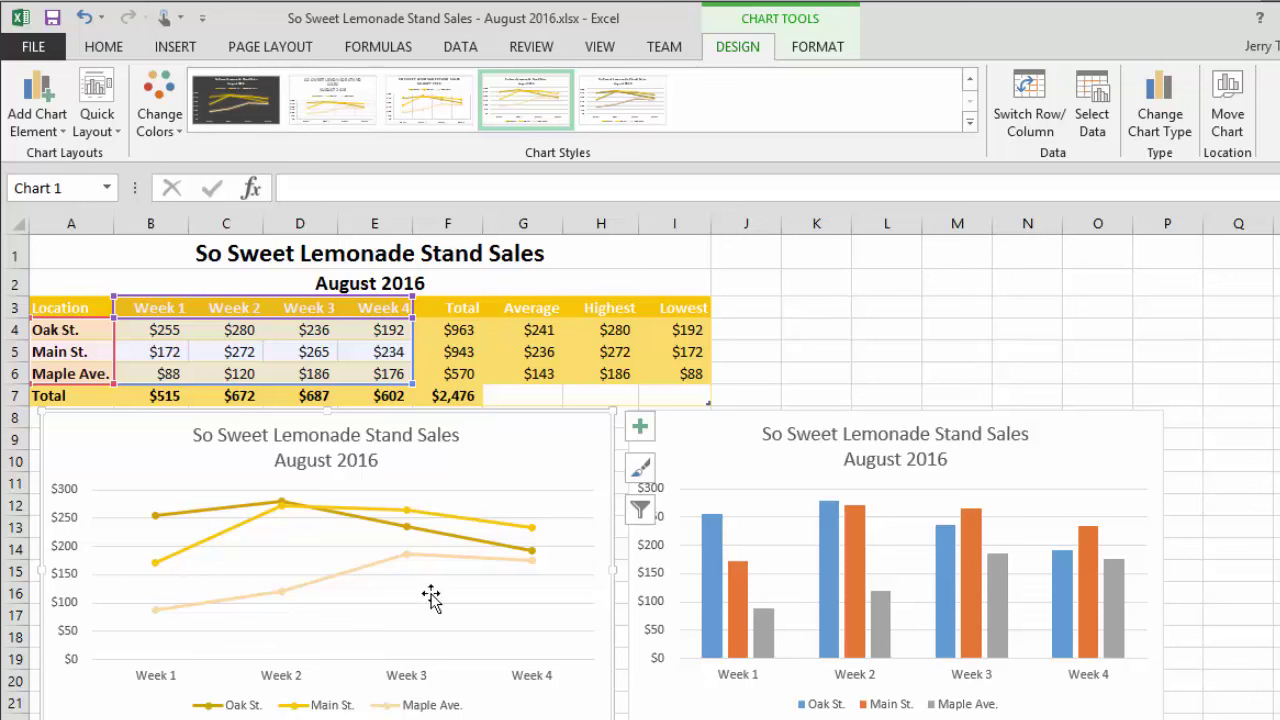
click(162, 117)
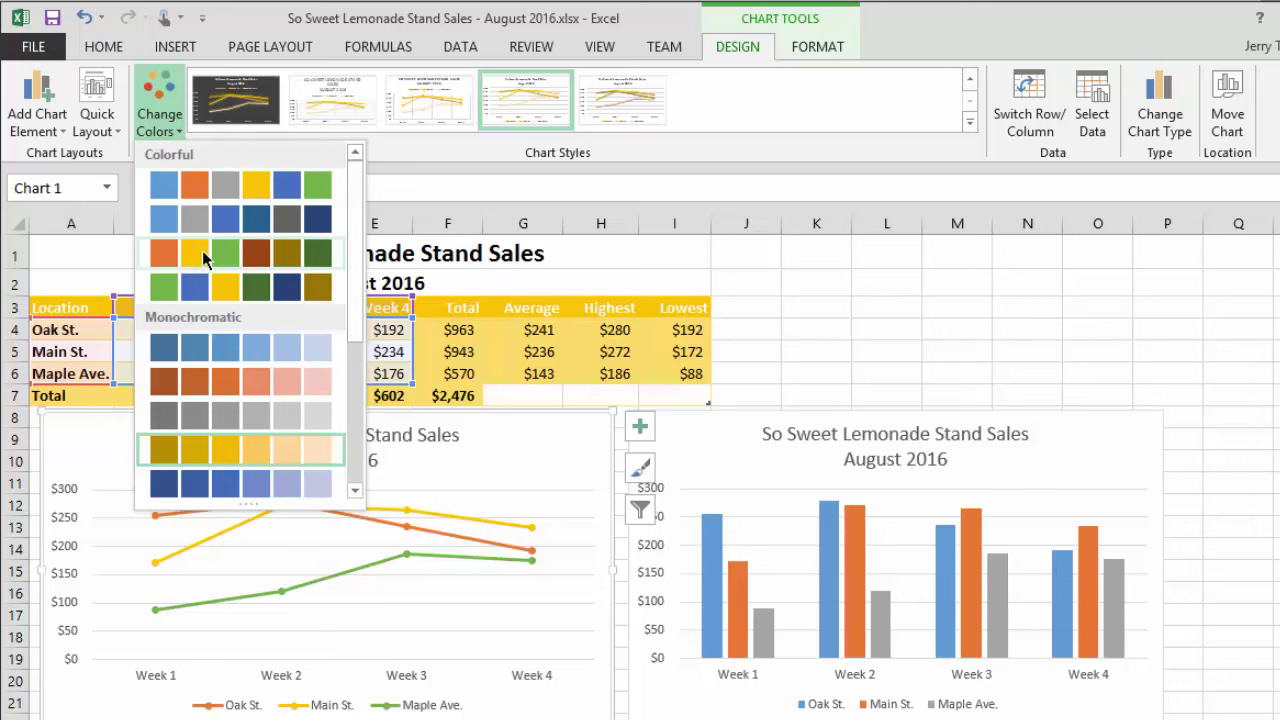
click(275, 450)
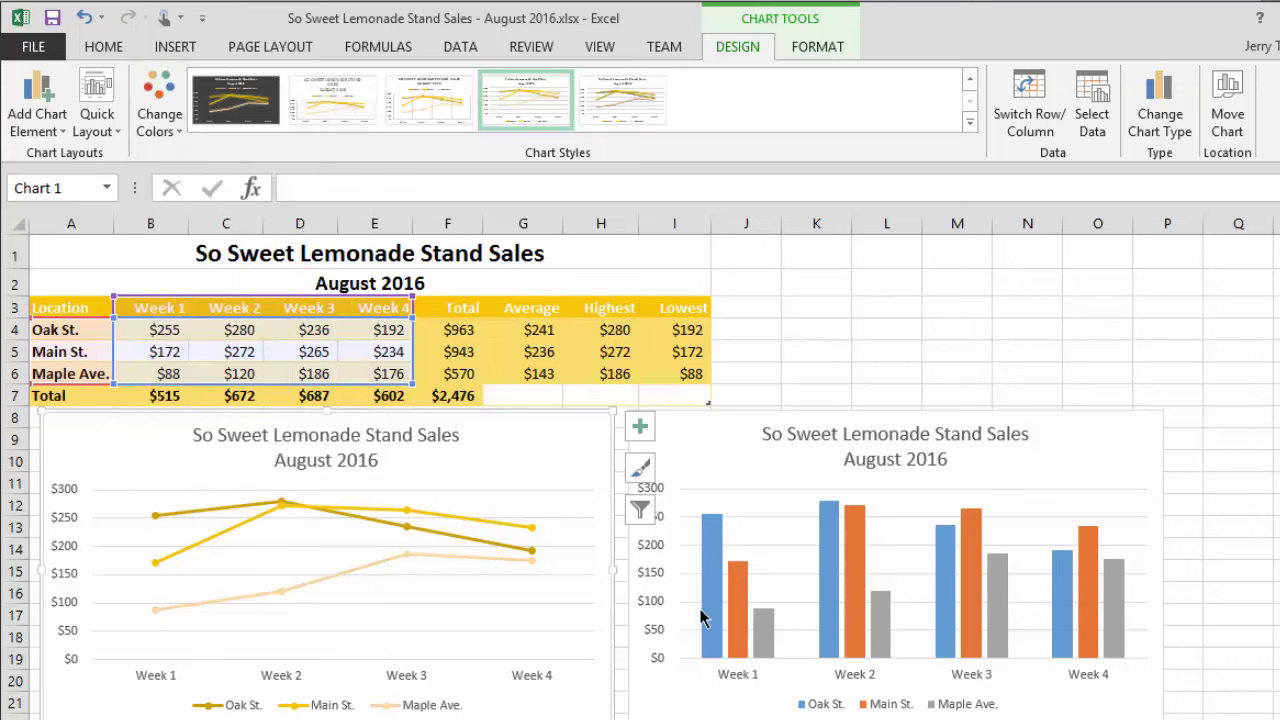
Step: Apply the same gold Monochromatic palette to the column chart and deselect the chart
click(696, 460)
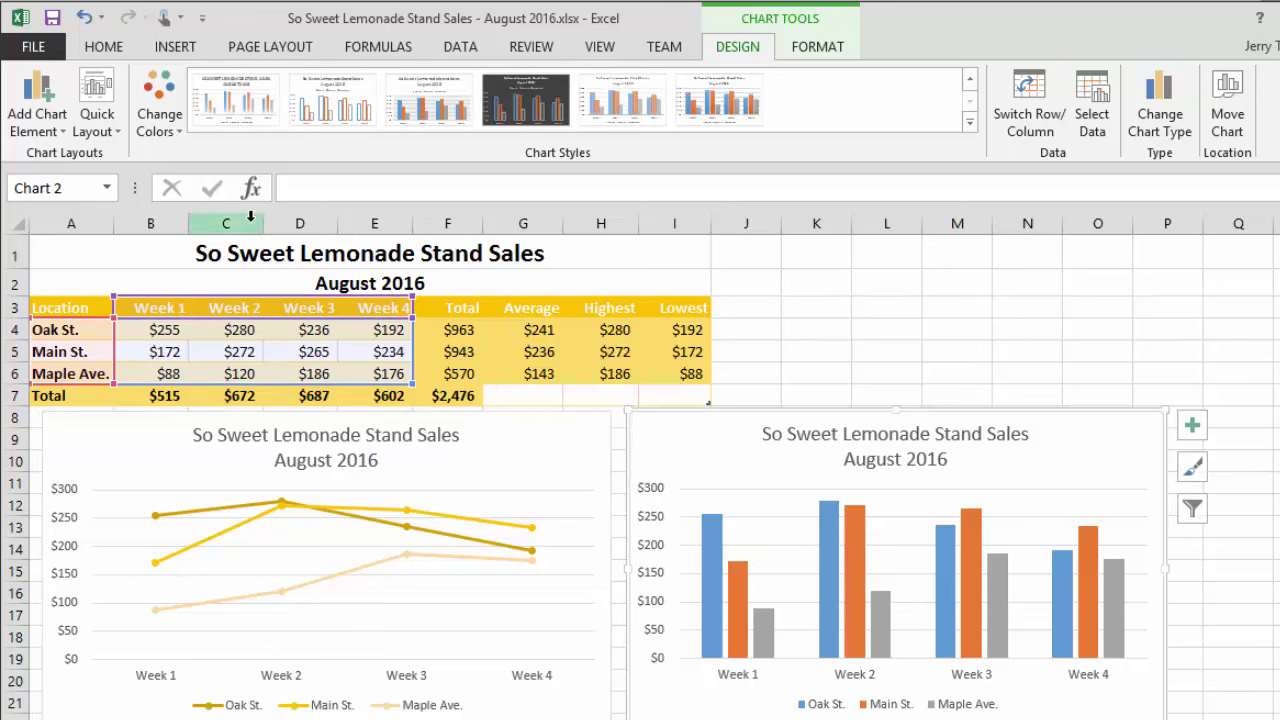
click(170, 128)
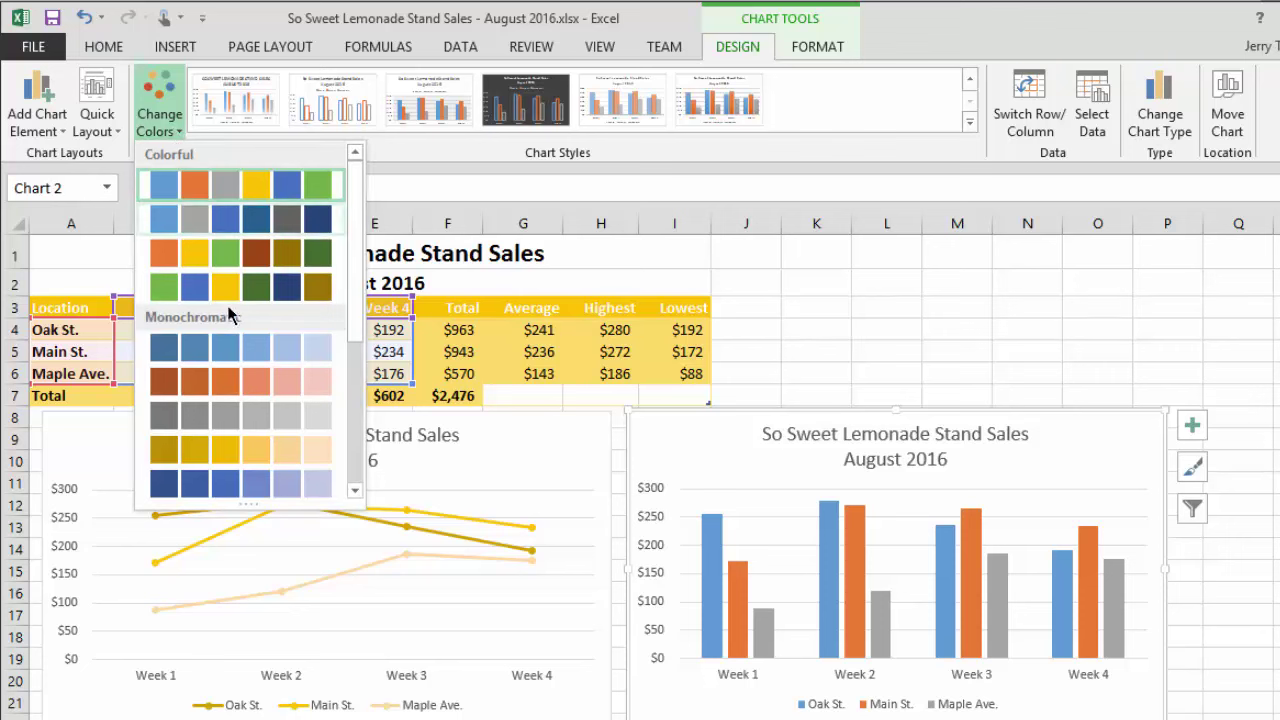
click(292, 452)
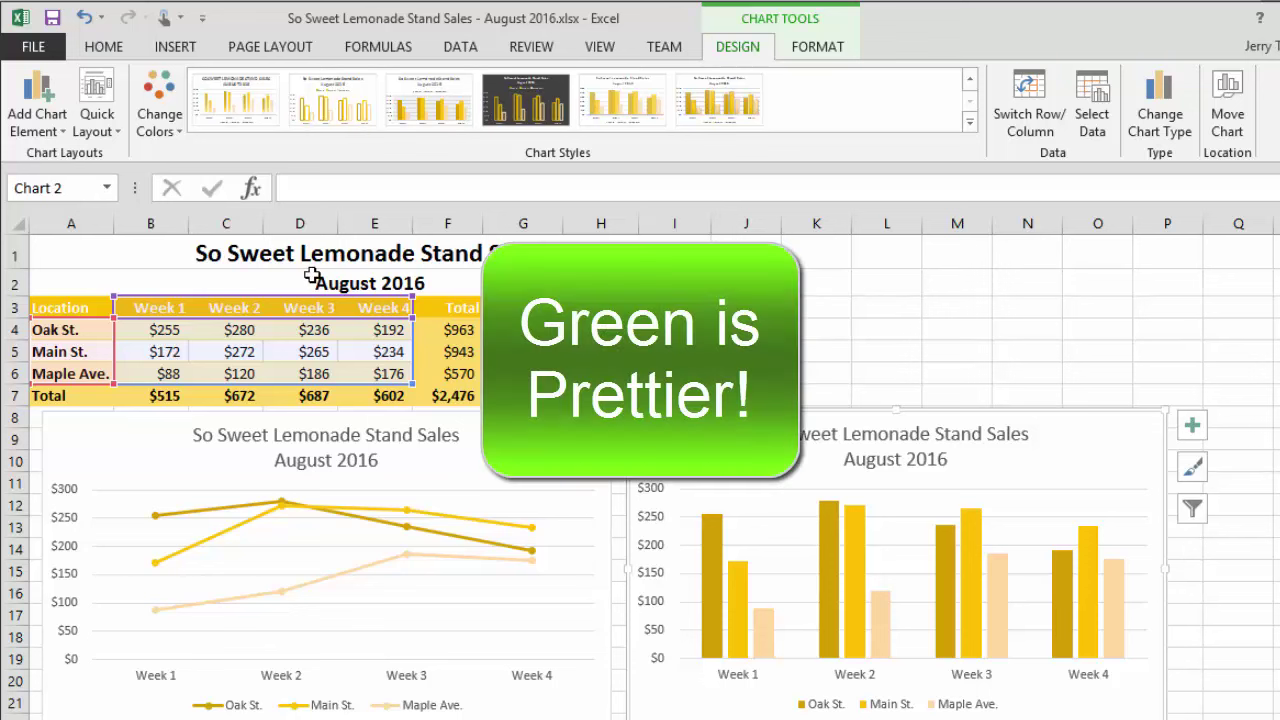
click(522, 329)
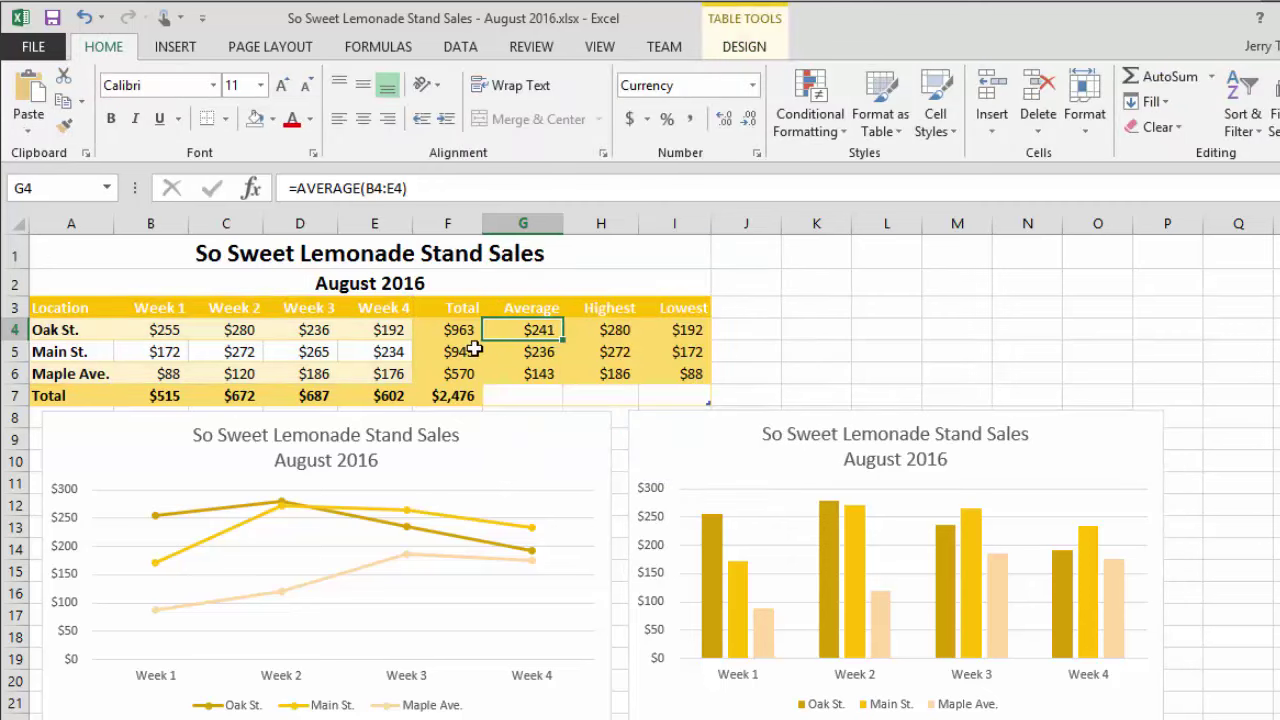